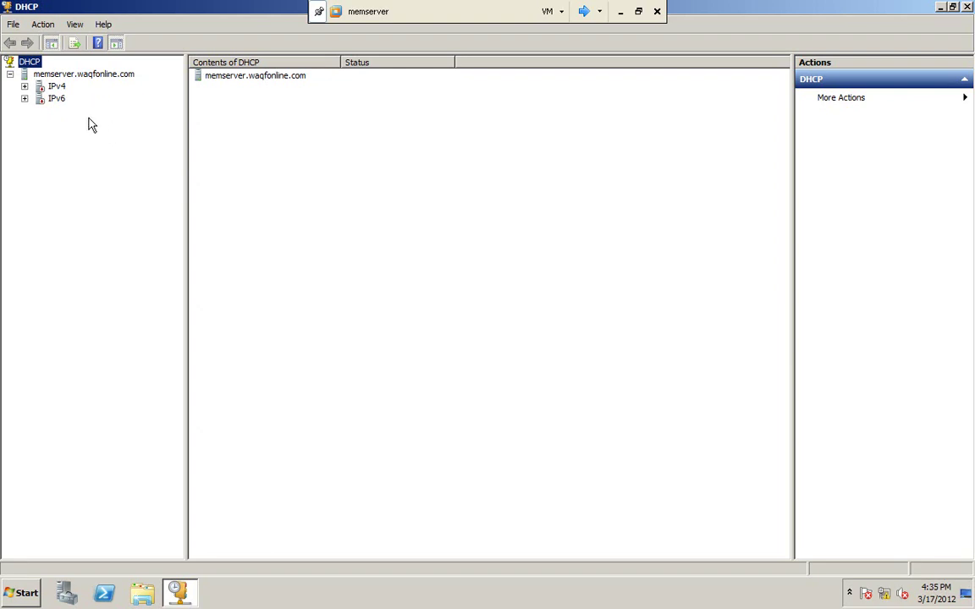
# Refresh the memserver.waqfonline.com DHCP server.
pyautogui.rightClick(109, 77)
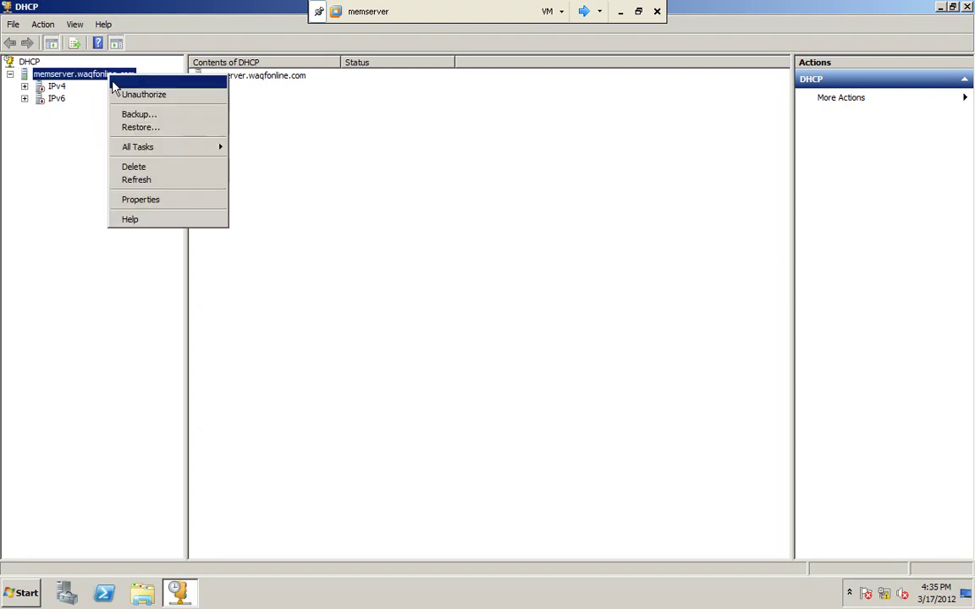
pyautogui.click(136, 179)
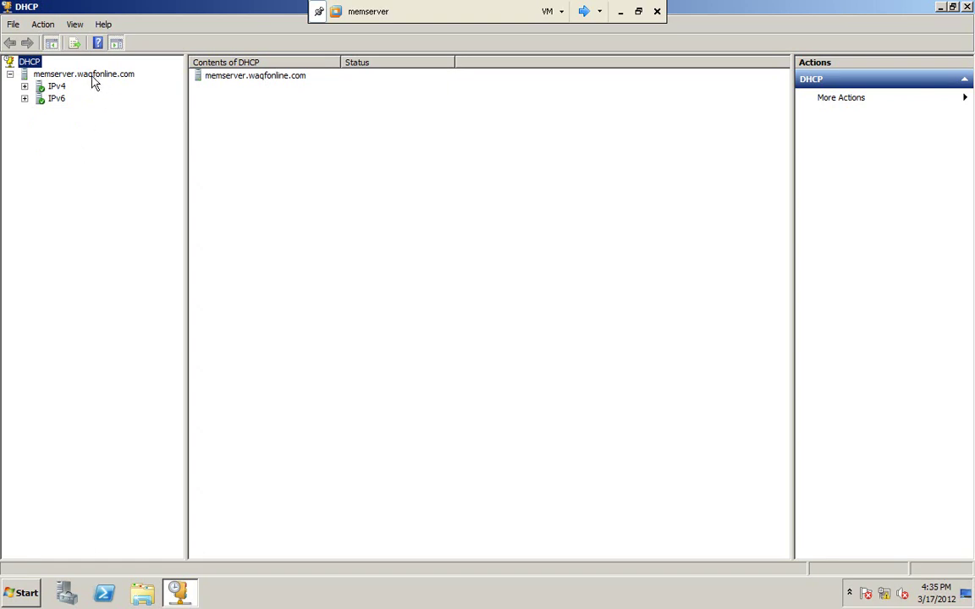
# Unauthorize the memserver.waqfonline.com DHCP server and refresh its status.
pyautogui.rightClick(42, 77)
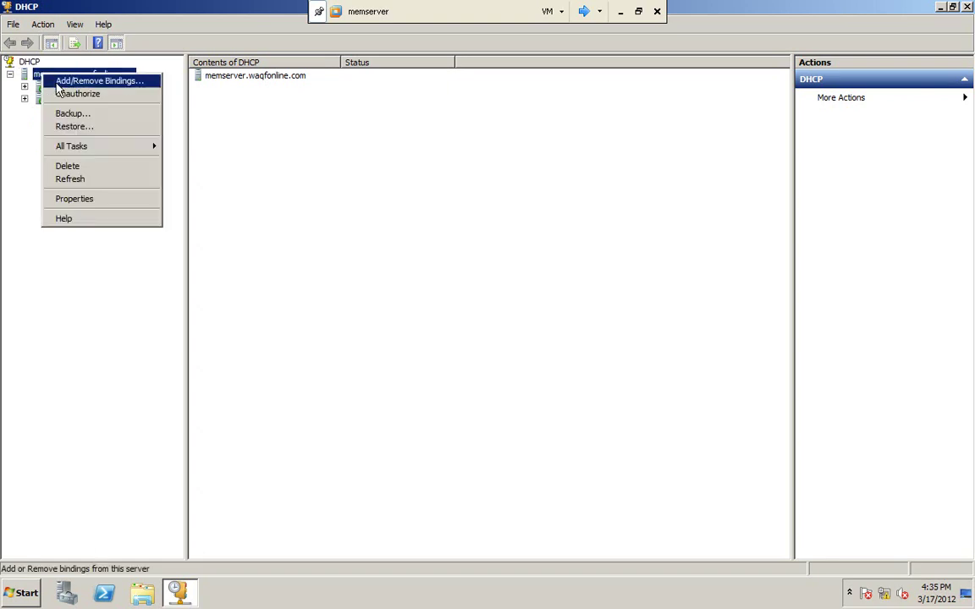
pyautogui.click(117, 95)
pyautogui.click(545, 342)
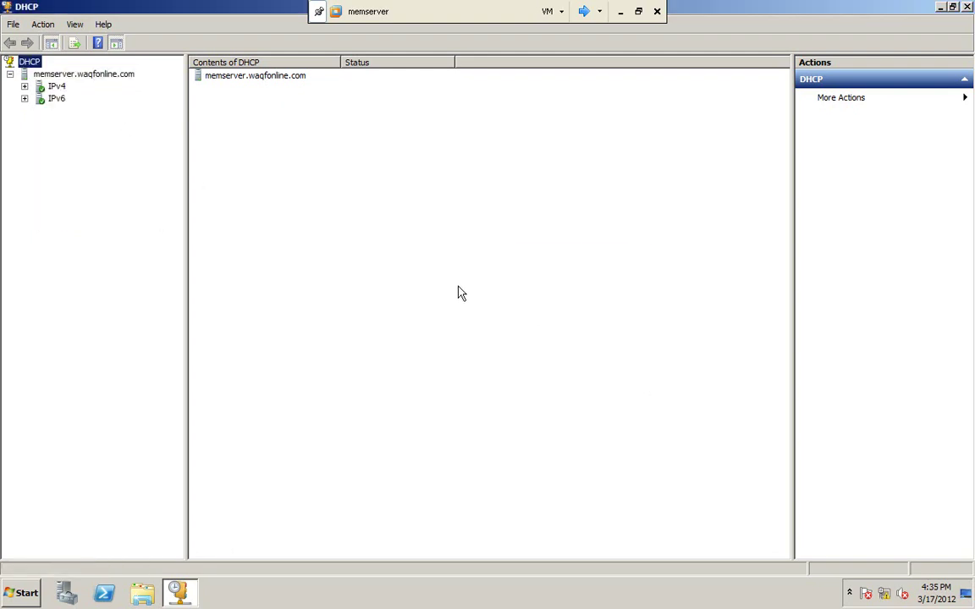
pyautogui.rightClick(97, 76)
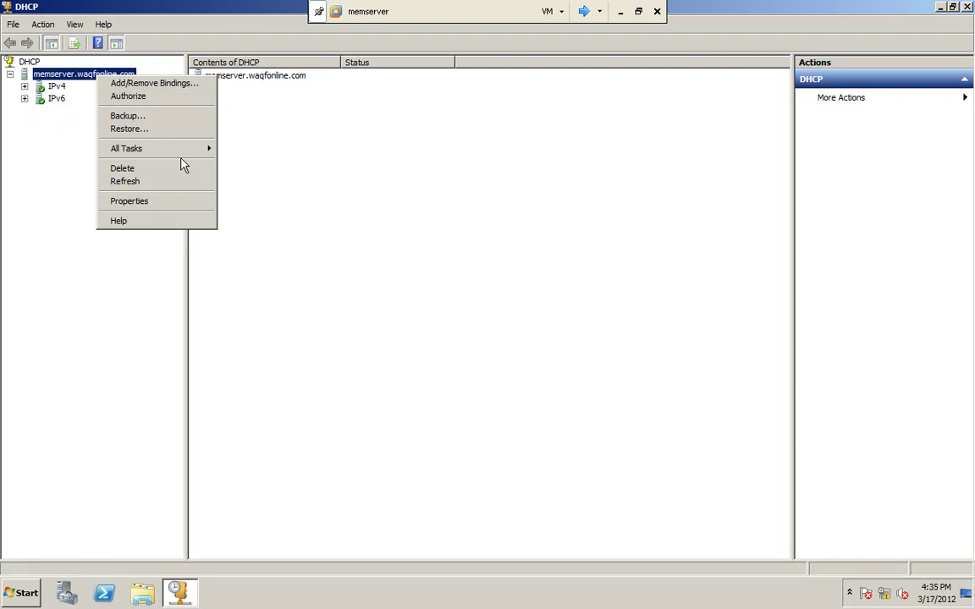
pyautogui.click(135, 182)
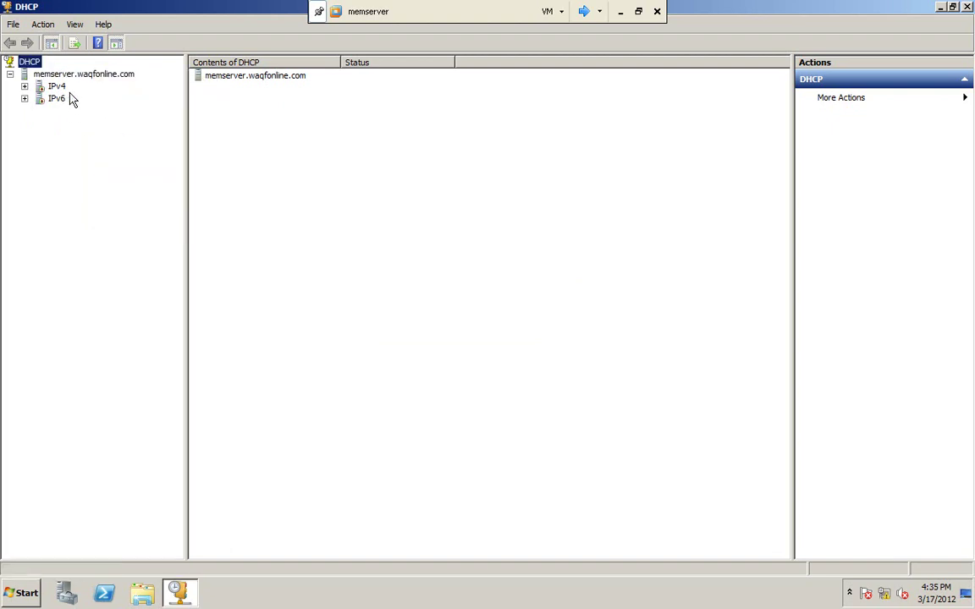
# Authorize the memserver.waqfonline.com DHCP server and refresh its status.
pyautogui.rightClick(109, 75)
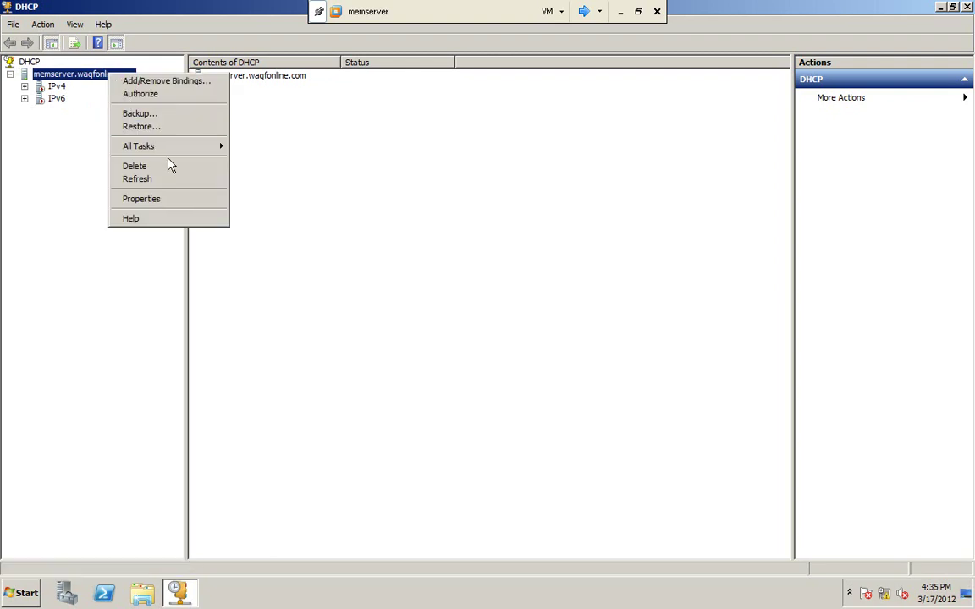
pyautogui.click(152, 95)
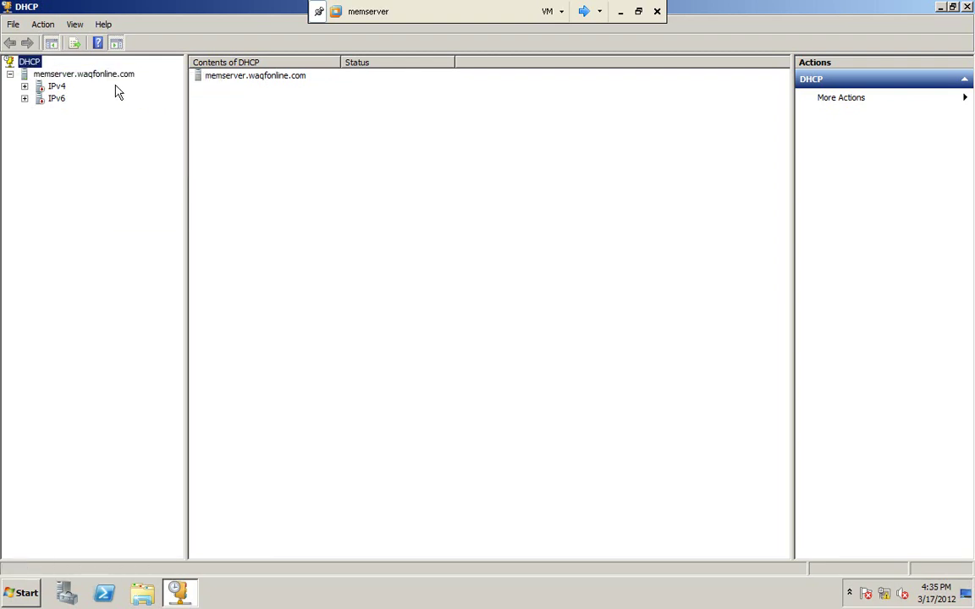
pyautogui.rightClick(55, 74)
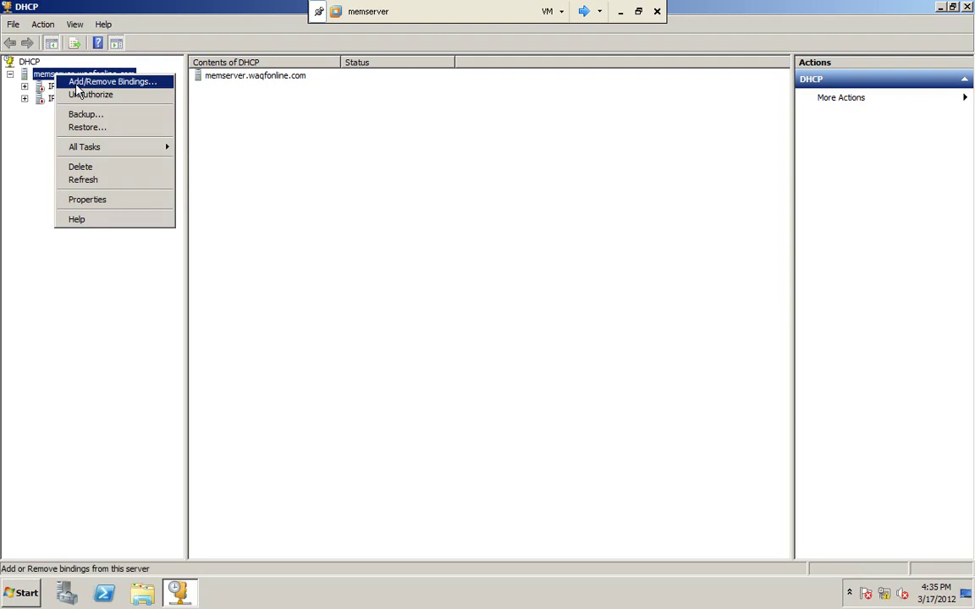
pyautogui.click(90, 181)
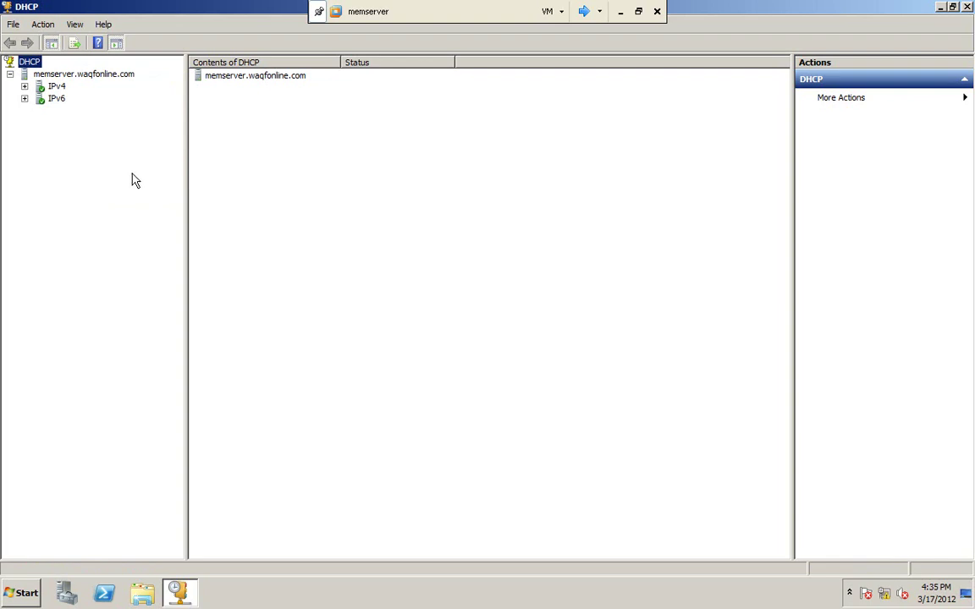
# Switch to the Windows XP Professional virtual machine and dismiss the Windows XP tour notification.
pyautogui.click(584, 13)
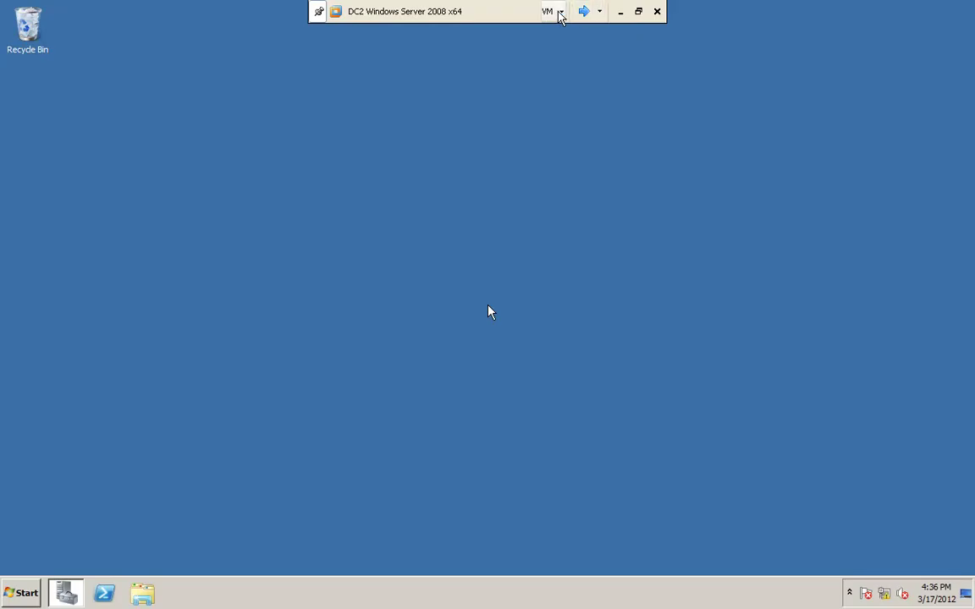
pyautogui.click(561, 12)
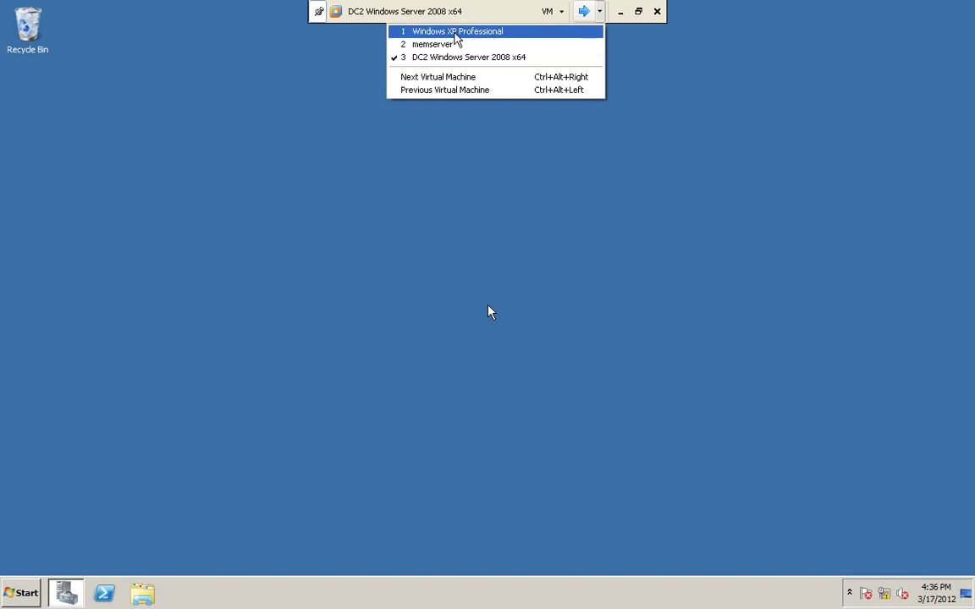
pyautogui.click(454, 32)
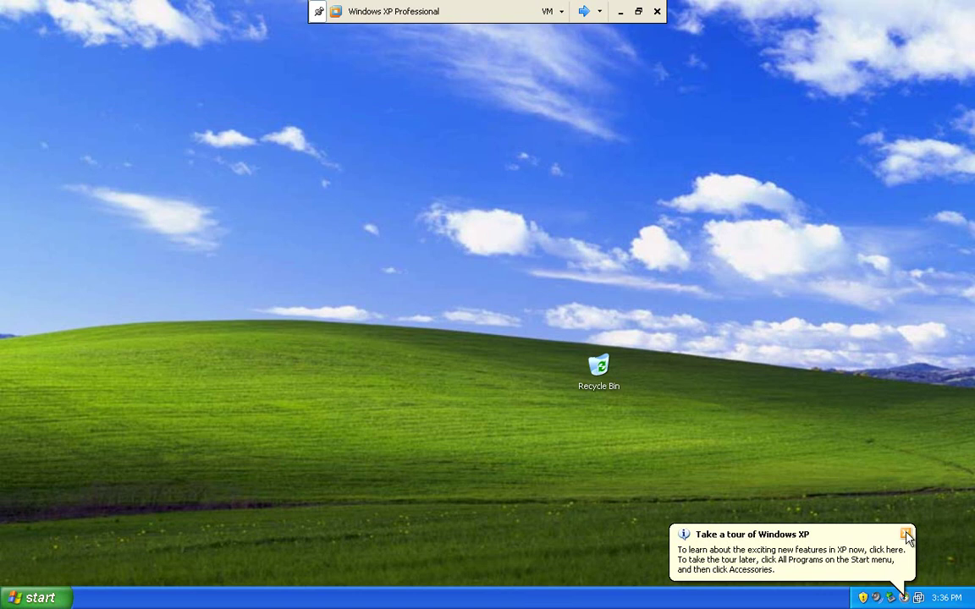
pyautogui.click(906, 535)
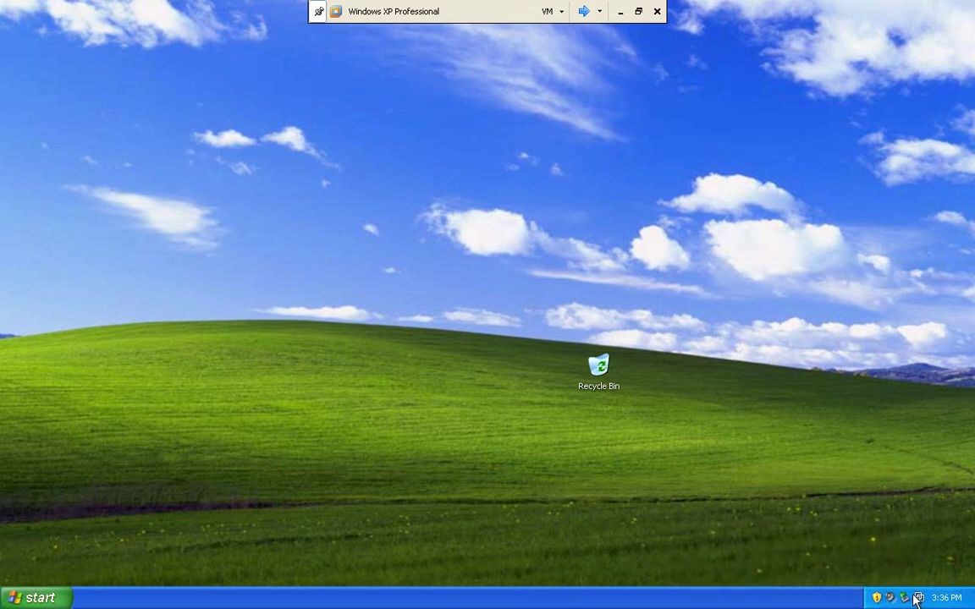
# Open Network Connections from a maximized Control Panel set to Classic View.
pyautogui.click(34, 597)
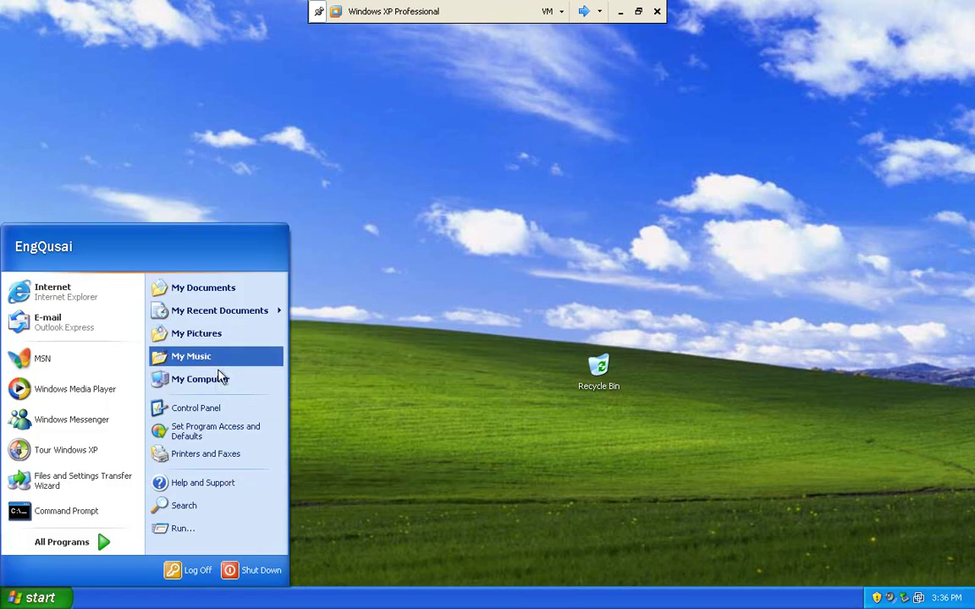
pyautogui.click(211, 411)
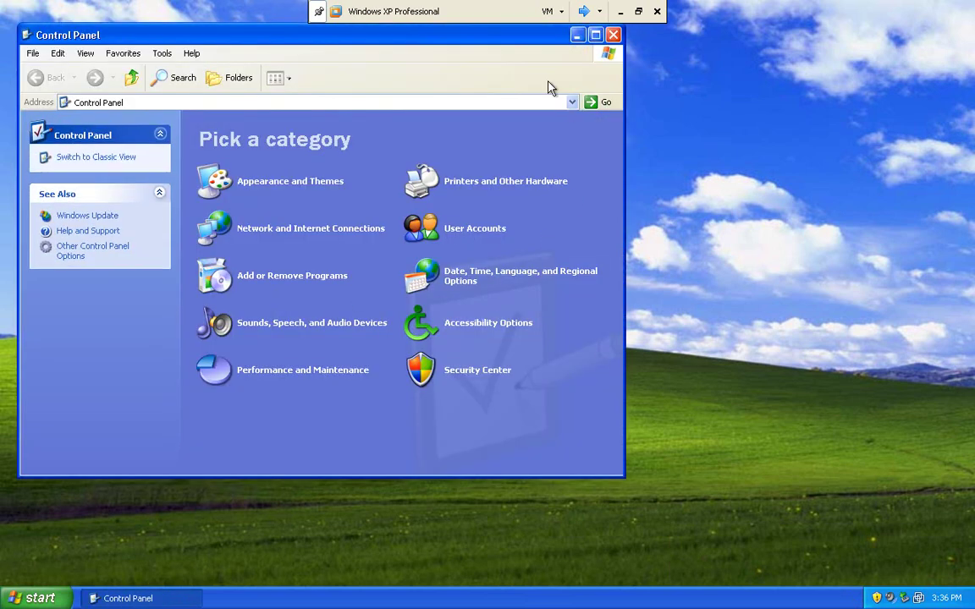
pyautogui.doubleClick(496, 36)
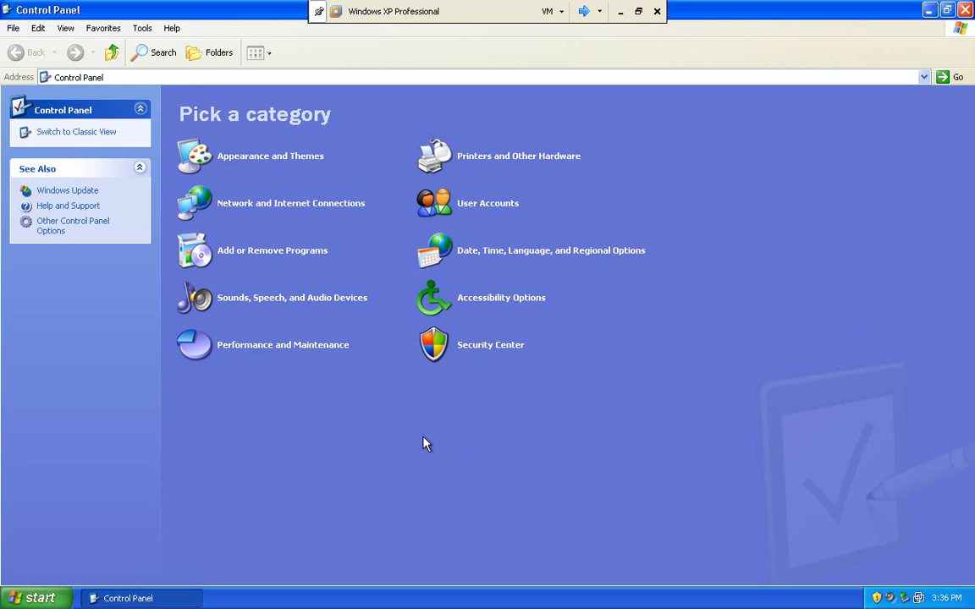
pyautogui.click(60, 133)
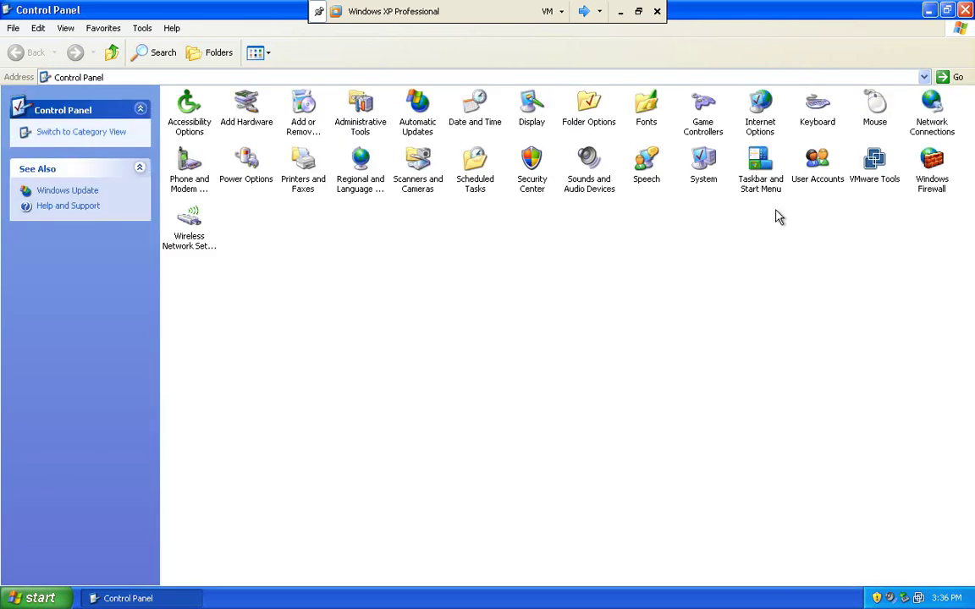
pyautogui.click(924, 112)
pyautogui.doubleClick(922, 108)
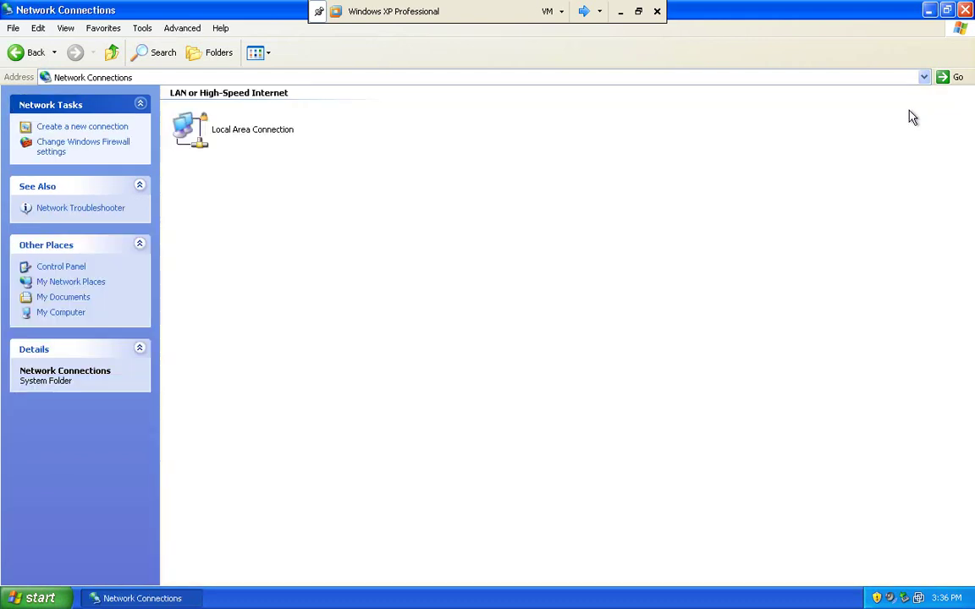
# View the Internet Protocol (TCP/IP) properties of the Local Area Connection.
pyautogui.doubleClick(196, 132)
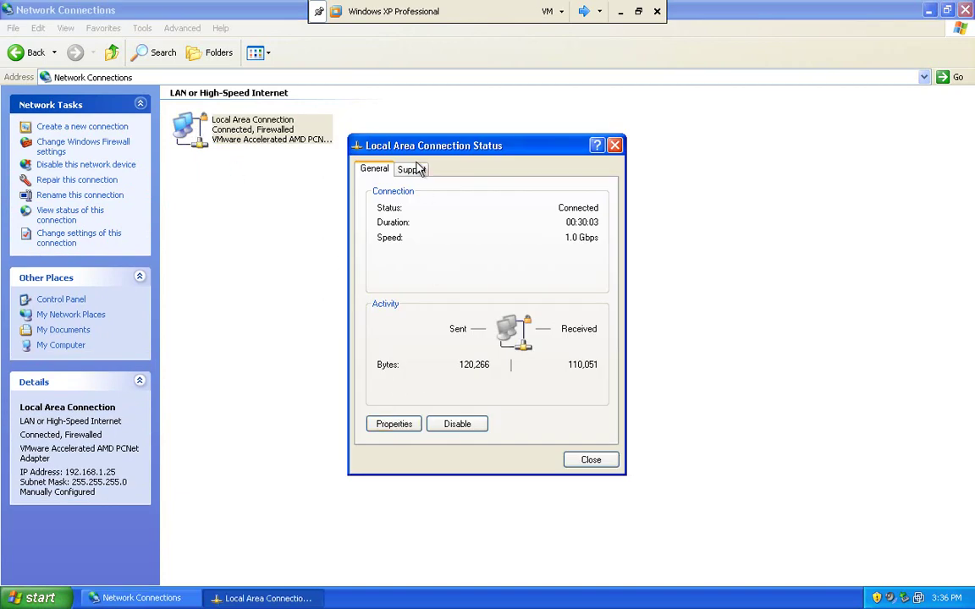
pyautogui.click(394, 429)
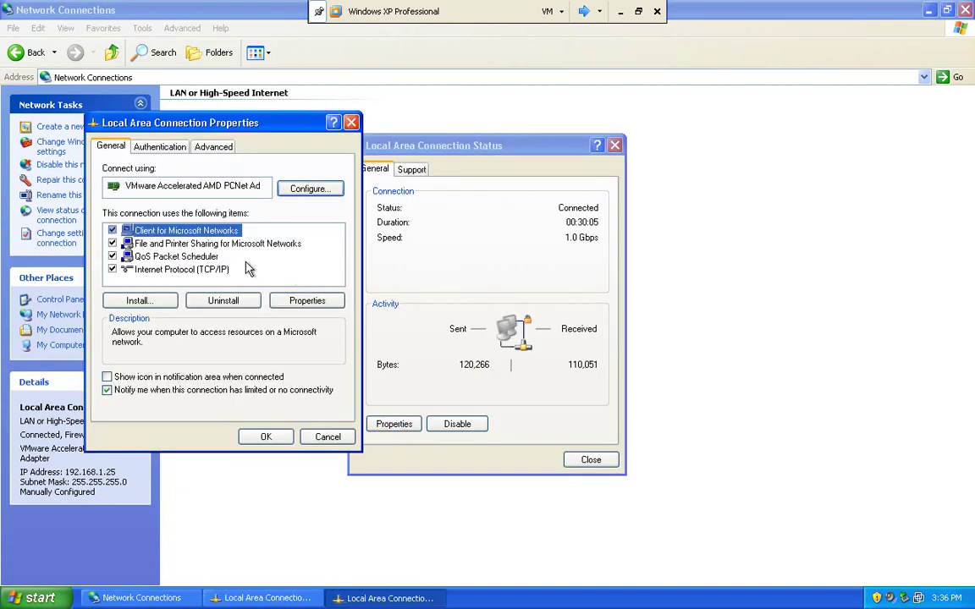
pyautogui.doubleClick(200, 271)
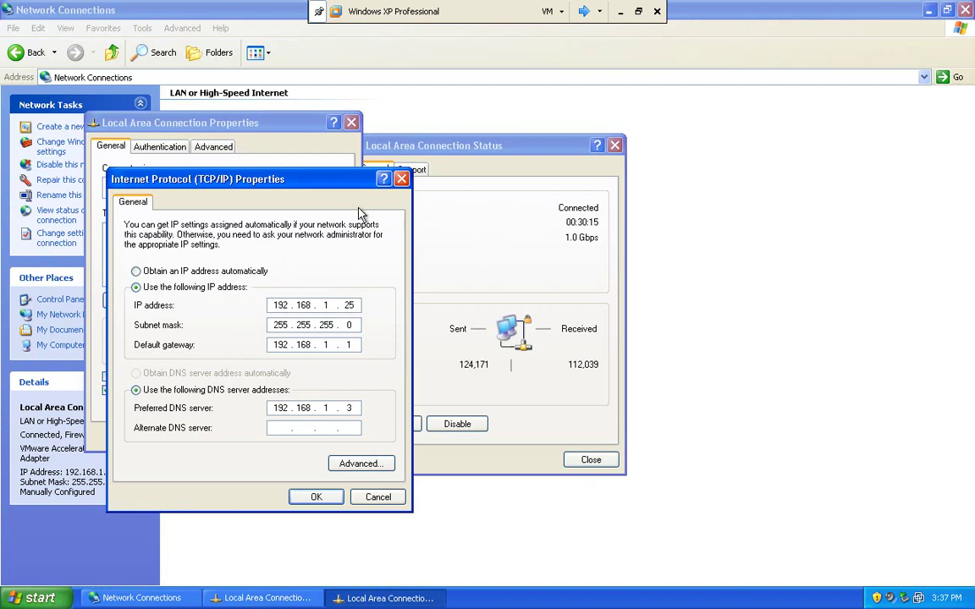
# Switch to the memserver virtual machine and examine the Server Options and Filters under IPv4.
pyautogui.click(584, 13)
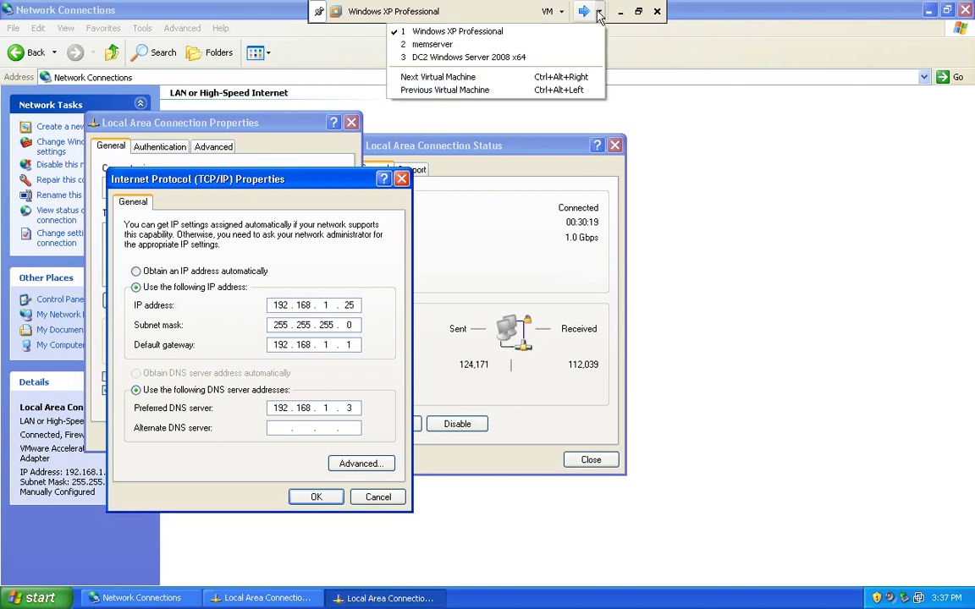
pyautogui.click(471, 44)
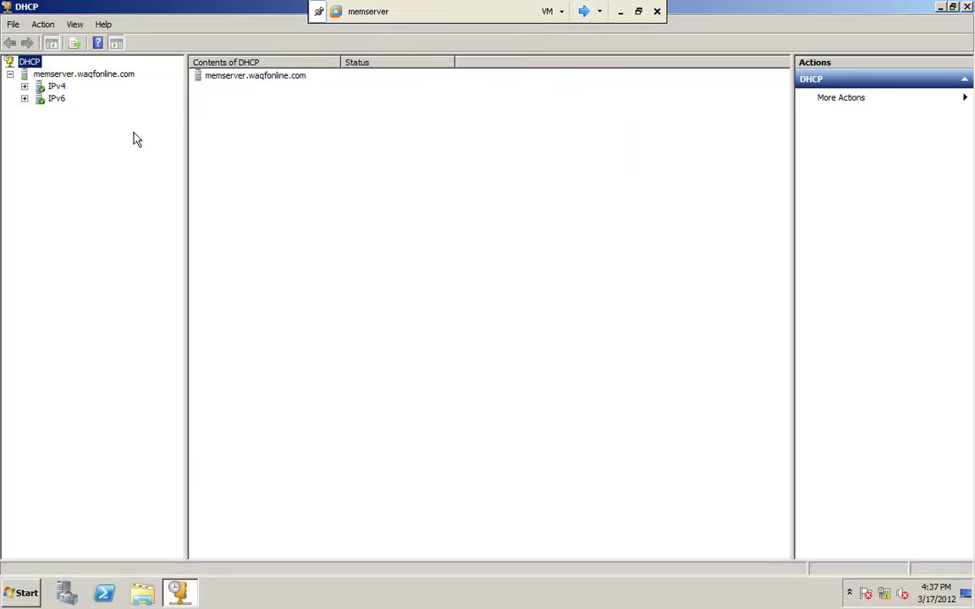
pyautogui.click(25, 86)
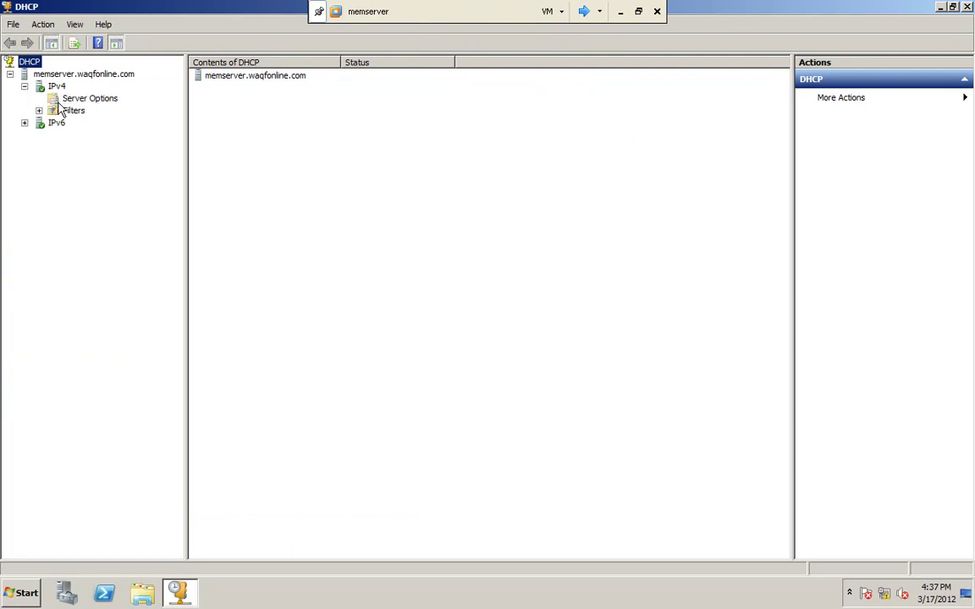
pyautogui.click(60, 100)
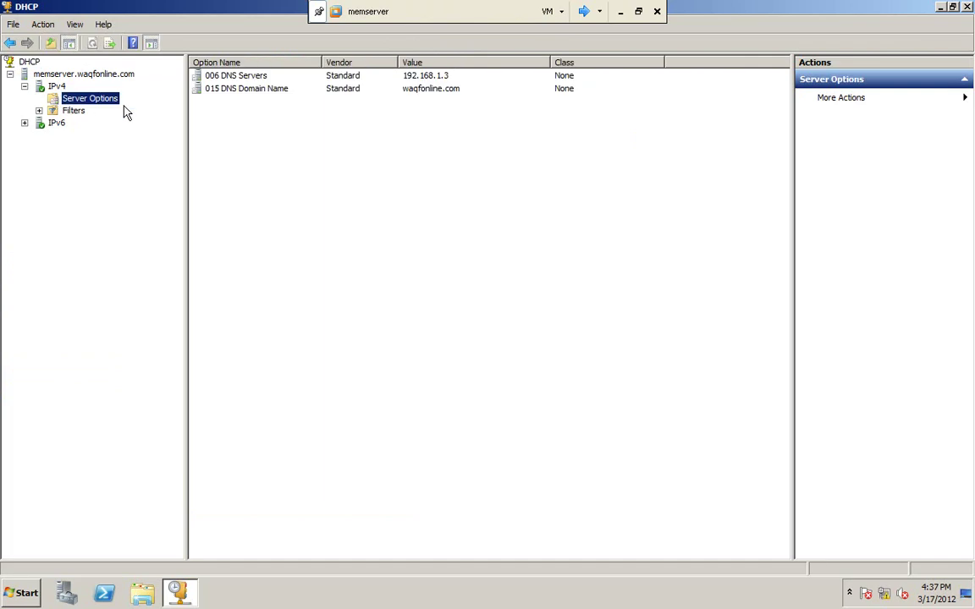
pyautogui.doubleClick(73, 111)
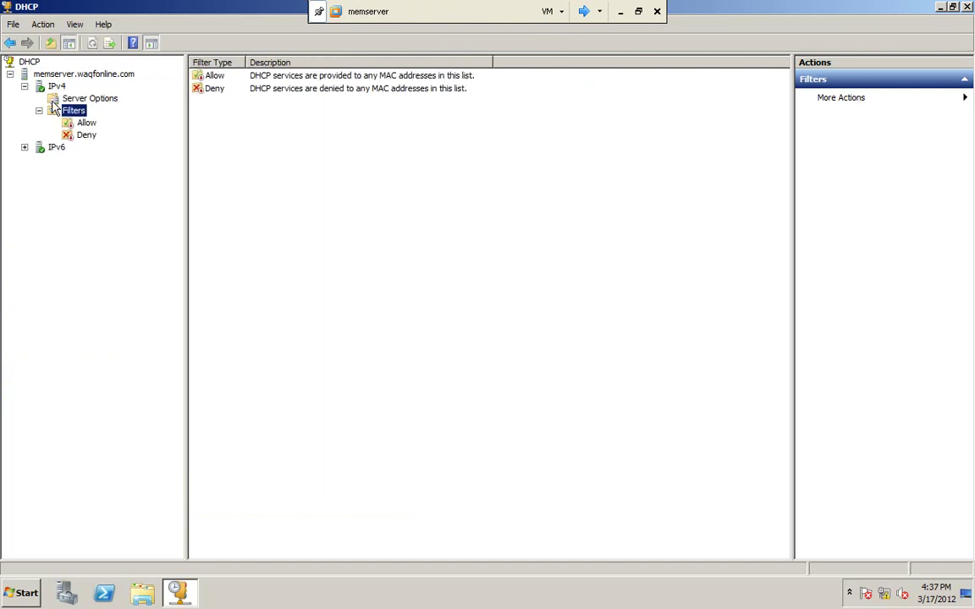
pyautogui.click(39, 111)
# Start a new DHCP scope under IPv4, name it waqfonline and continue to the IP address range.
pyautogui.click(40, 85)
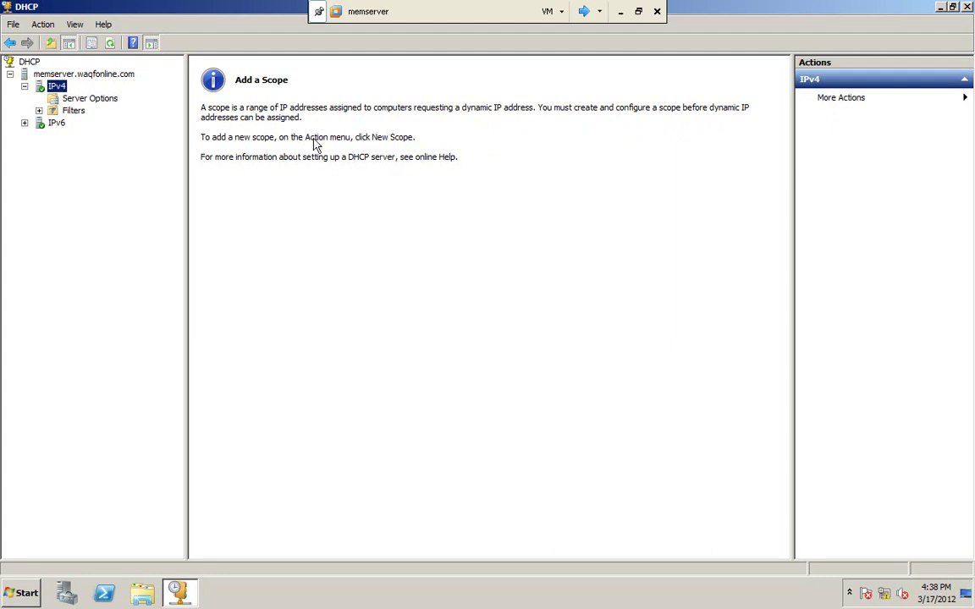
pyautogui.click(433, 89)
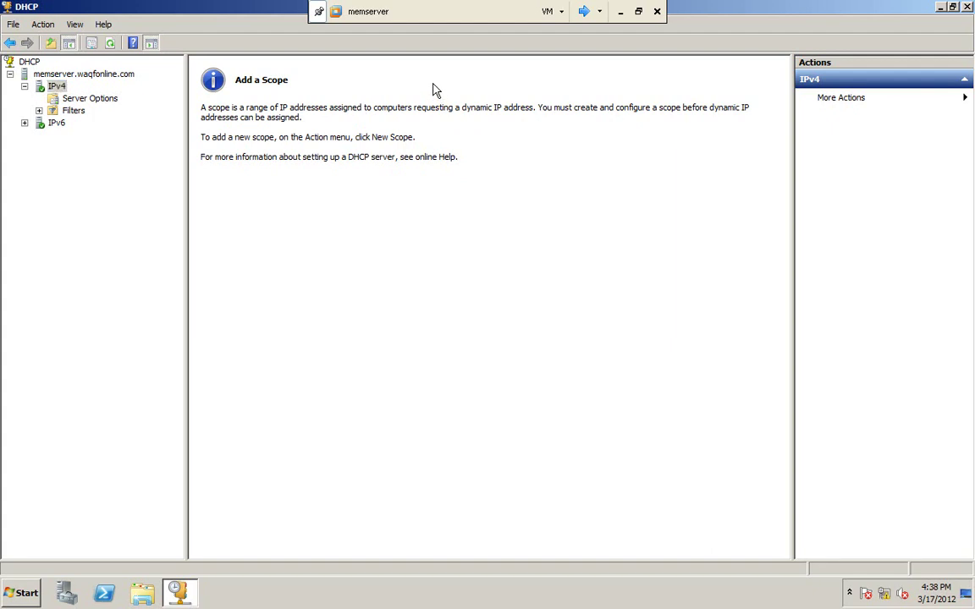
pyautogui.rightClick(53, 86)
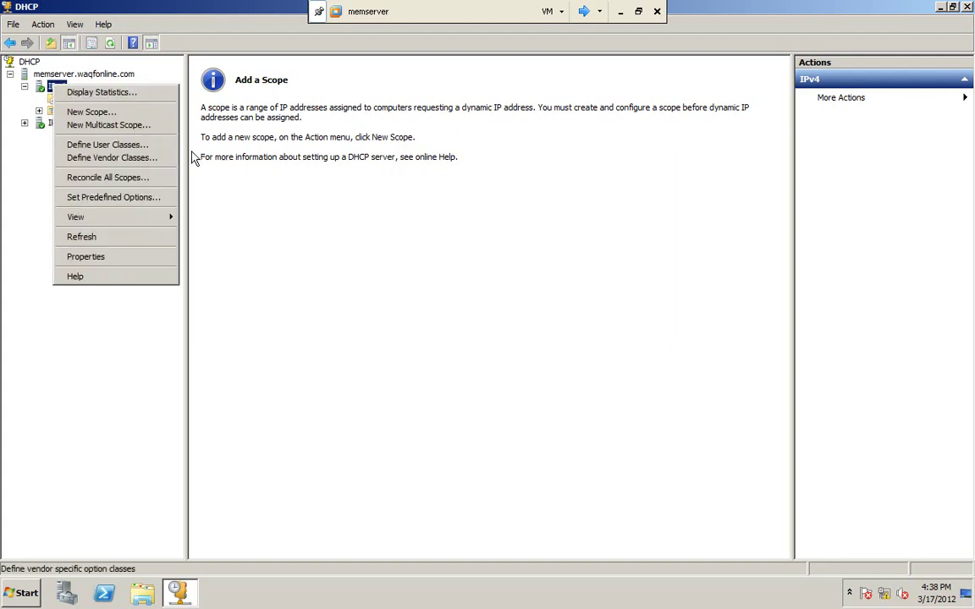
pyautogui.click(140, 115)
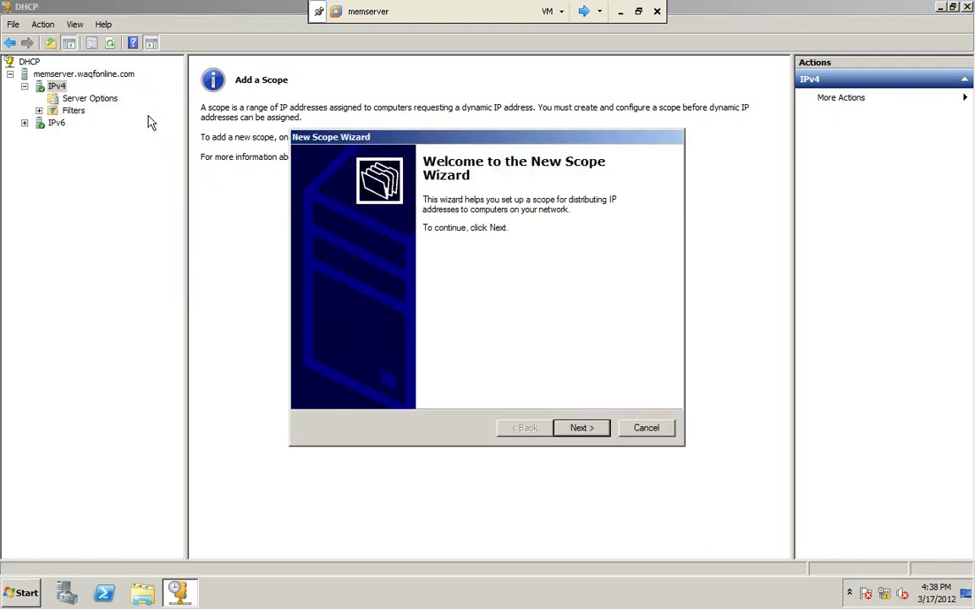
pyautogui.moveTo(490, 140); pyautogui.dragTo(463, 95)
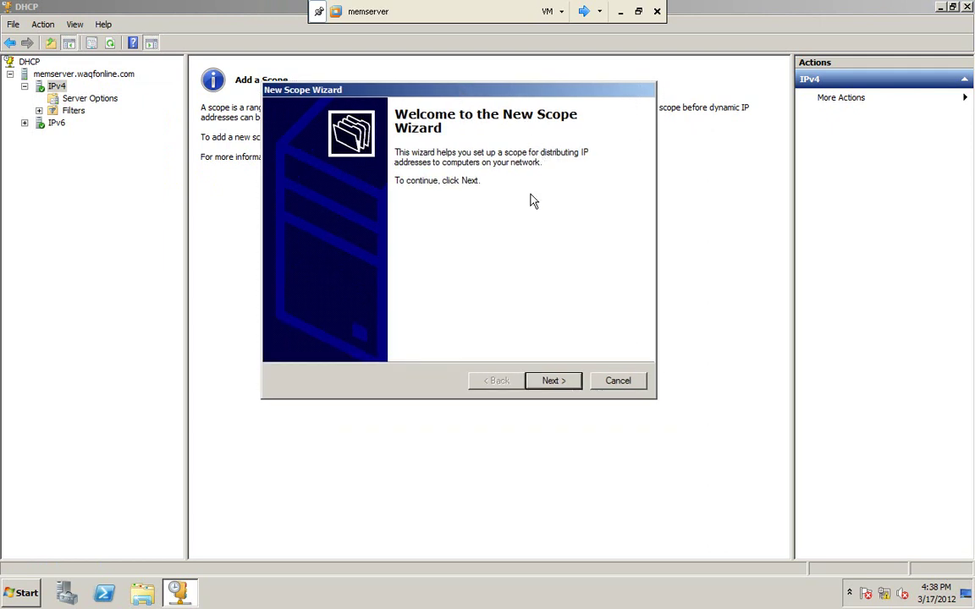
pyautogui.click(555, 381)
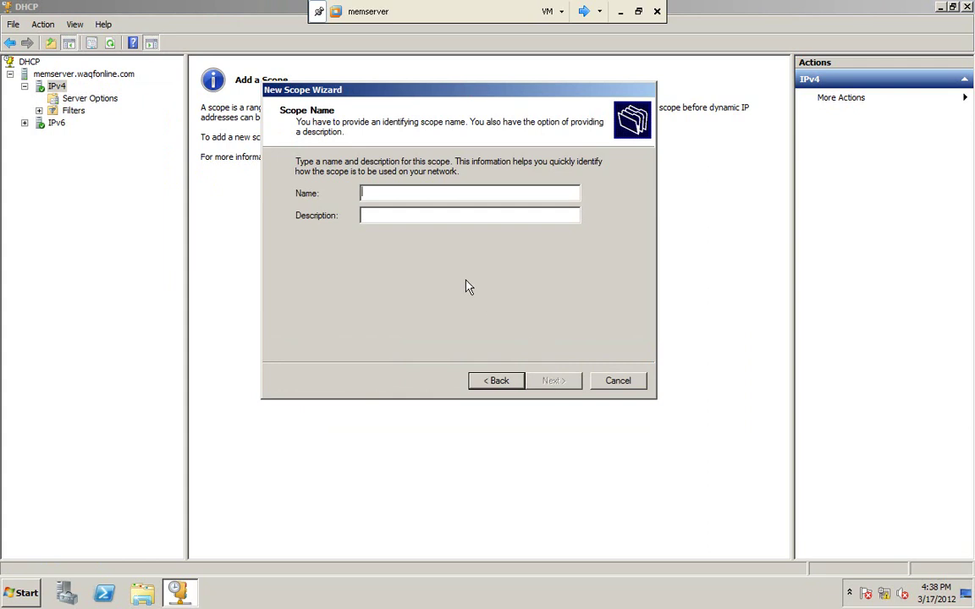
pyautogui.write('waqfonline')
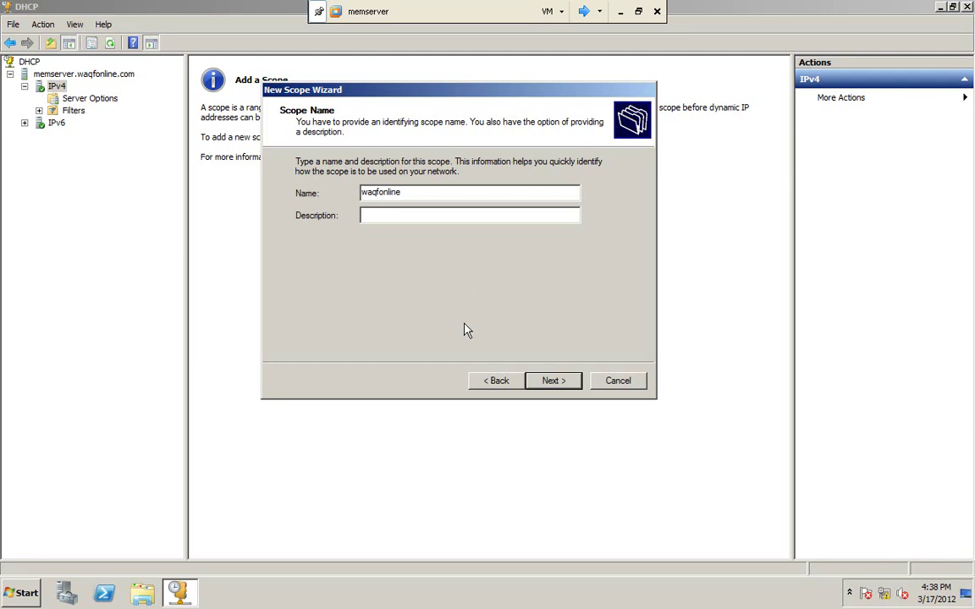
pyautogui.click(558, 381)
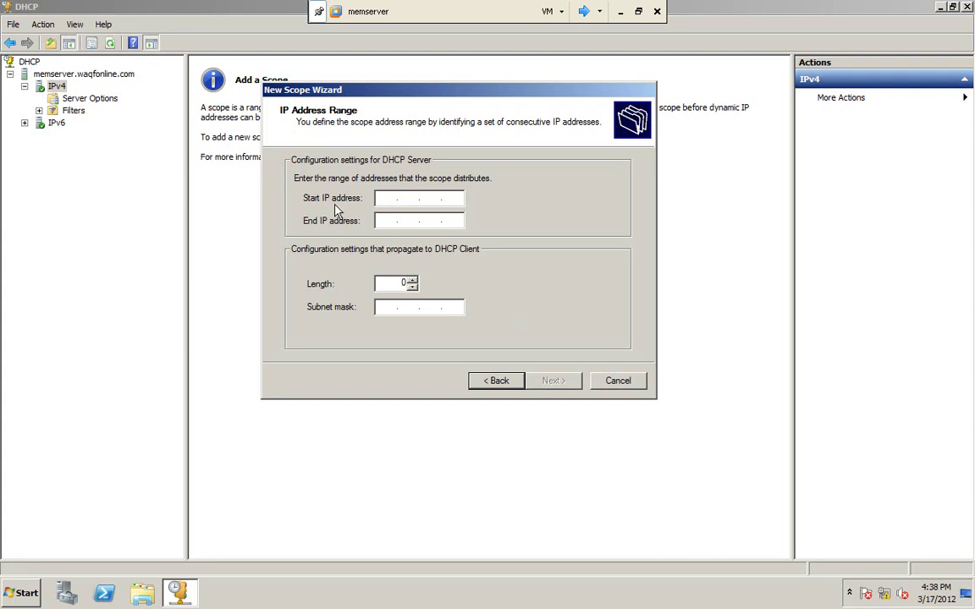
# Set the scope's address range to start at 192.168.1.10 and end at 192.168.1.254.
pyautogui.write('192 . 168 . 1 . 10')
pyautogui.click(386, 220)
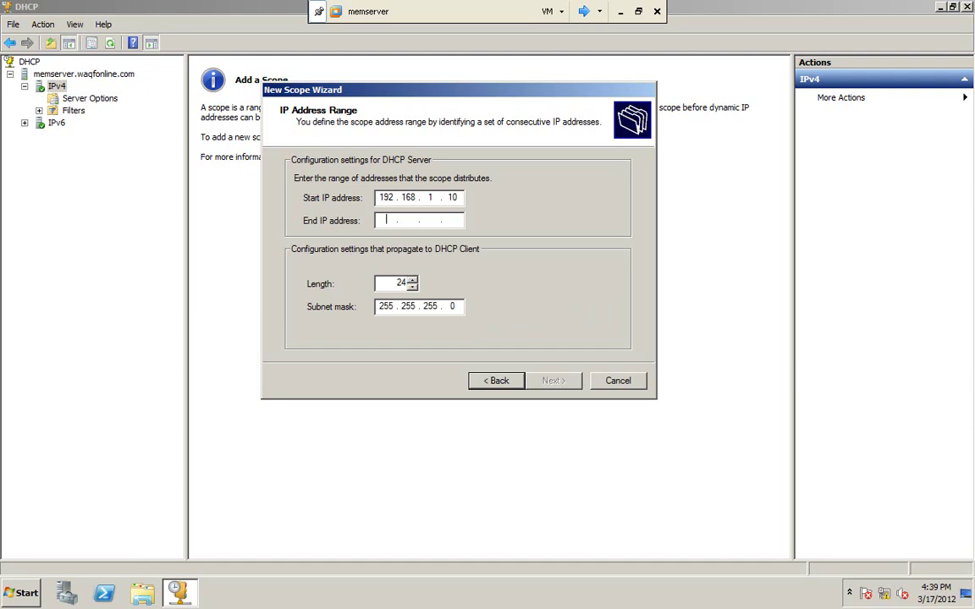
pyautogui.write('192 . ')
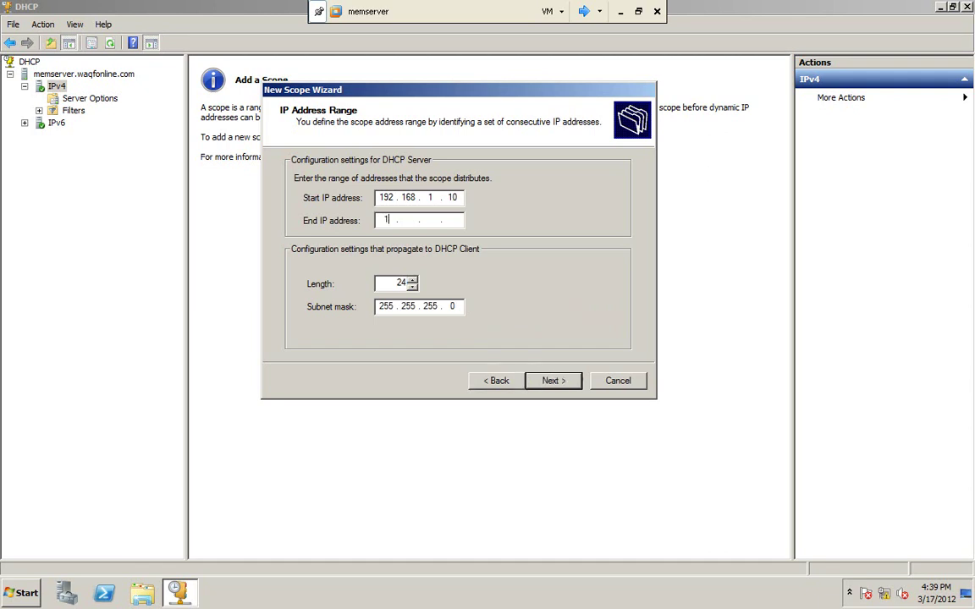
pyautogui.write('168 . 1 . 254')
# Lower the subnet mask length of the scope ten steps and raise it back to 24.
pyautogui.click(412, 288)
pyautogui.click(413, 287)
pyautogui.click(413, 288)
pyautogui.click(413, 287)
pyautogui.click(412, 287)
pyautogui.click(413, 288)
pyautogui.click(414, 287)
pyautogui.click(414, 288)
pyautogui.click(413, 288)
pyautogui.click(414, 288)
pyautogui.click(413, 280)
pyautogui.click(412, 280)
pyautogui.click(413, 280)
pyautogui.click(412, 280)
pyautogui.click(412, 281)
pyautogui.click(412, 280)
pyautogui.click(412, 281)
pyautogui.click(412, 280)
pyautogui.click(412, 280)
pyautogui.click(412, 280)
# Accept the scope's address range and continue to the exclusions and delay settings.
pyautogui.click(555, 383)
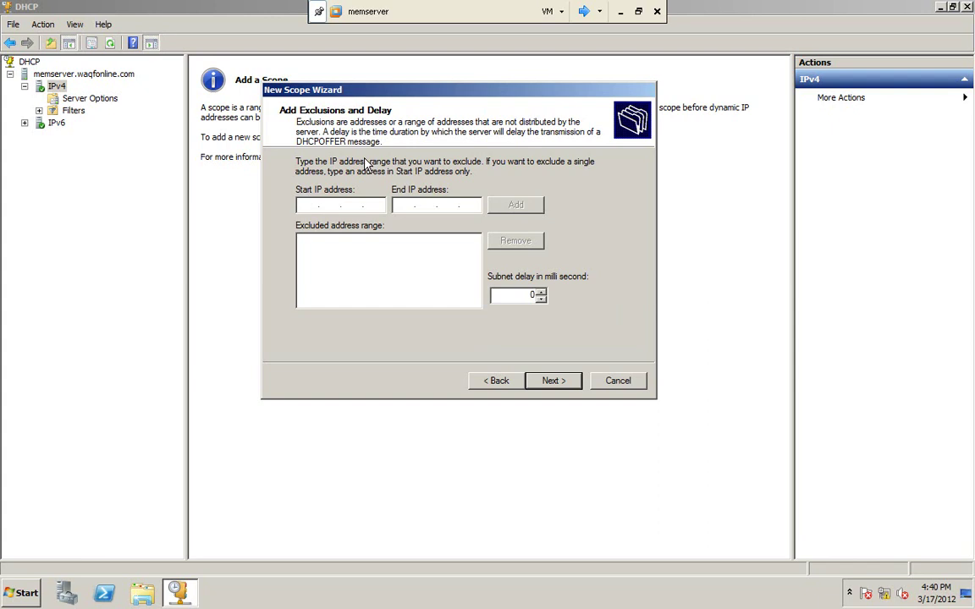
# Switch to Paint and write 192.168.1.10 in 22-point text near the canvas's upper edge.
pyautogui.click(21, 592)
pyautogui.click(46, 363)
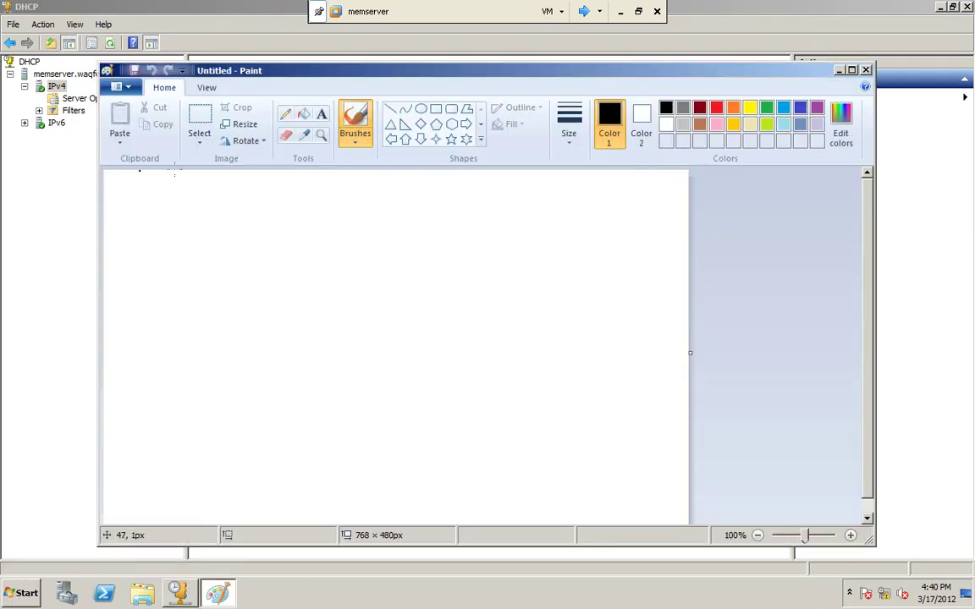
pyautogui.click(322, 116)
pyautogui.moveTo(160, 212); pyautogui.dragTo(511, 270)
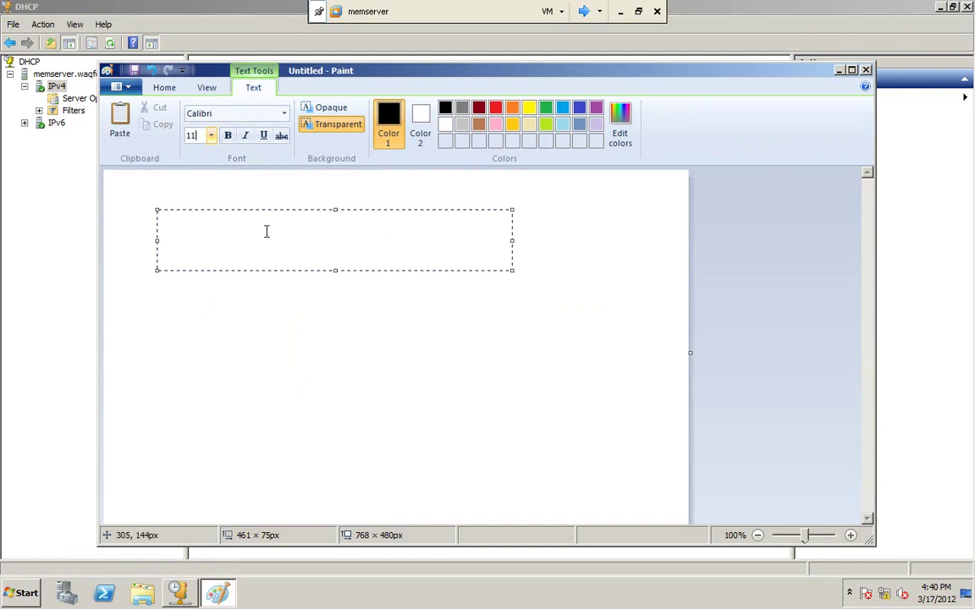
pyautogui.click(210, 135)
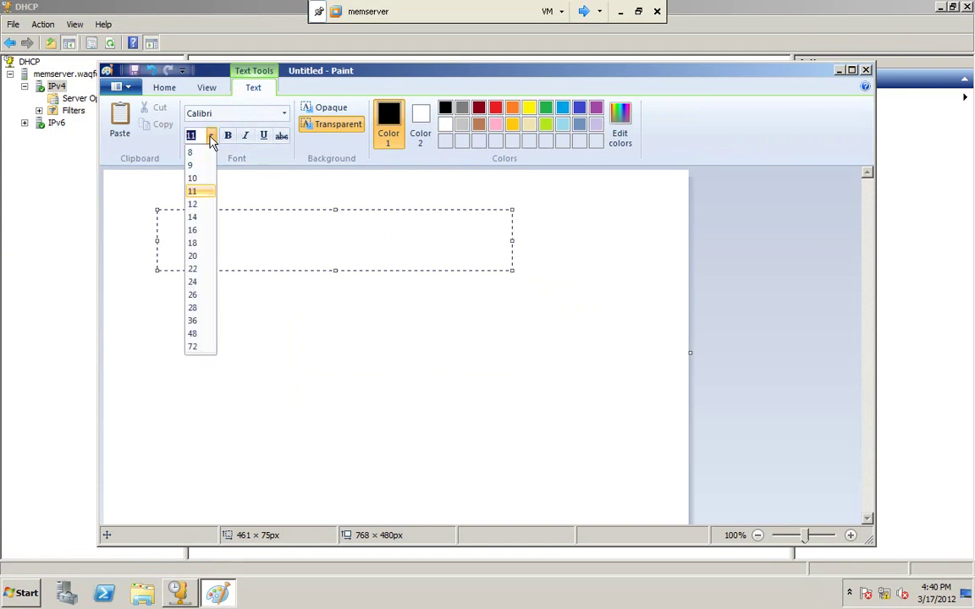
pyautogui.click(203, 264)
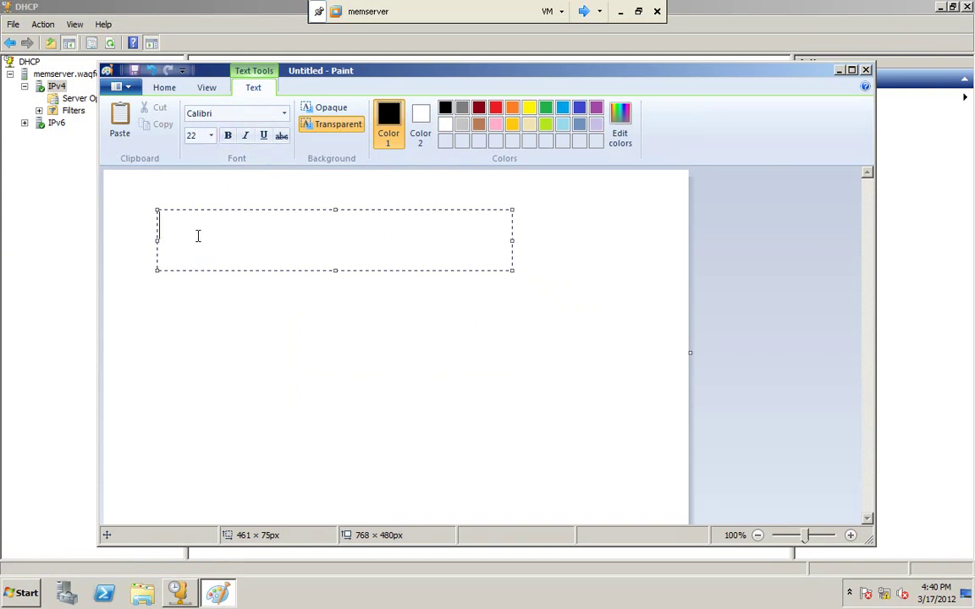
pyautogui.write('192.168')
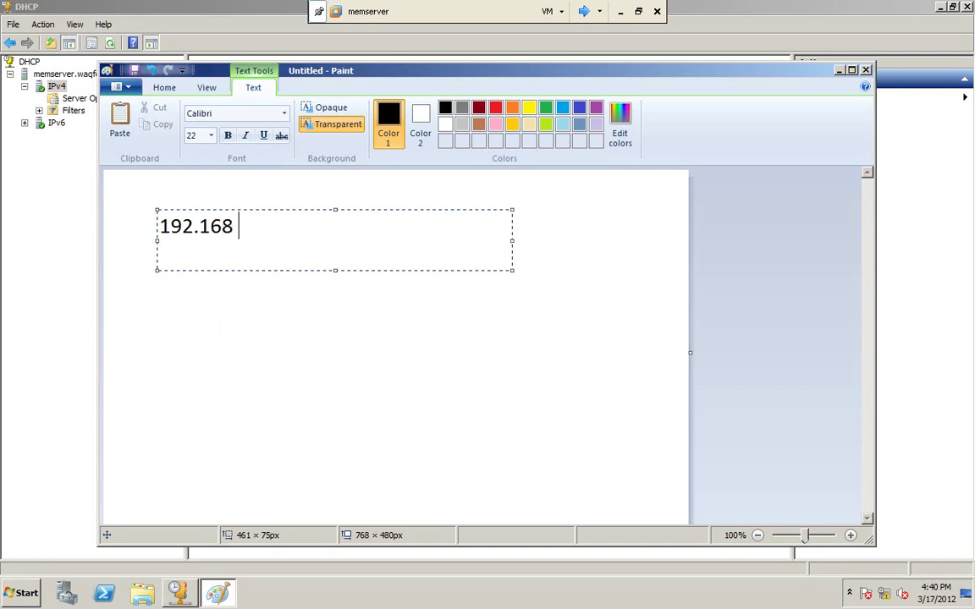
pyautogui.write('.1.10')
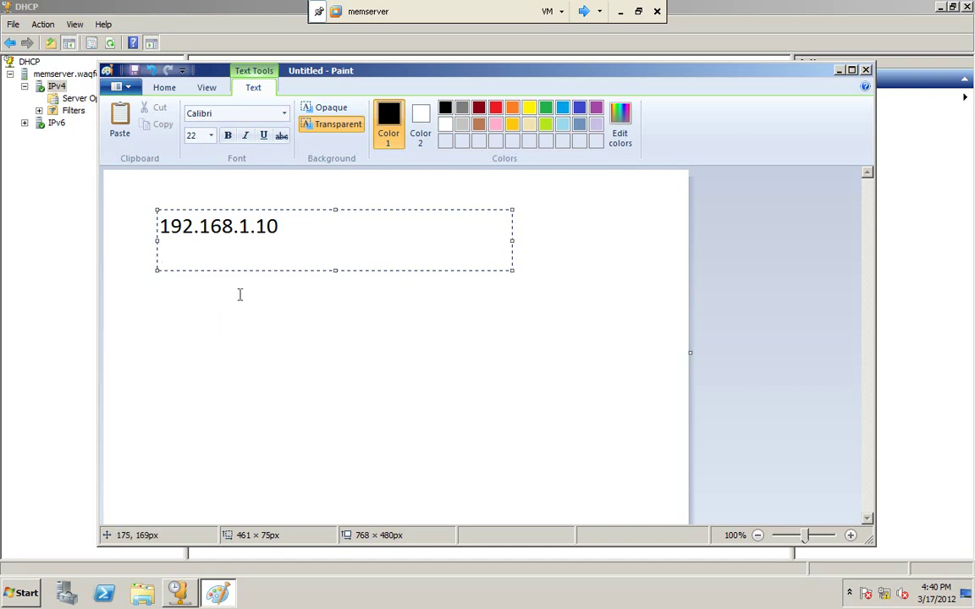
# Enlarge the text box downward and add 192.168.1.254 a few lines below 192.168.1.10.
pyautogui.moveTo(335, 271); pyautogui.dragTo(335, 385)
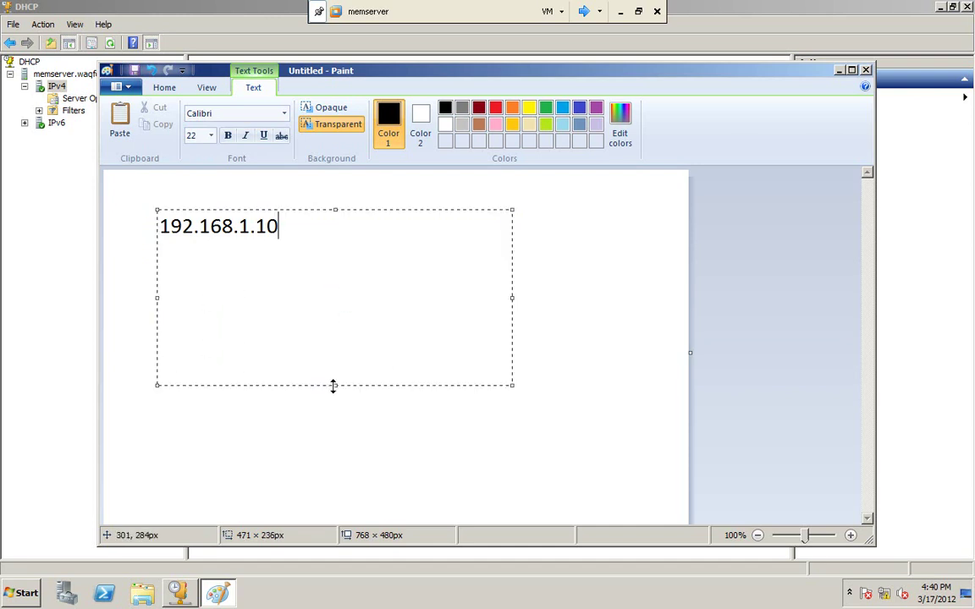
pyautogui.press('Return')
pyautogui.press('Return')
pyautogui.press('Return')
pyautogui.write('192.168.1')
pyautogui.press('BackSpace')
pyautogui.write('.1.254')
pyautogui.click(307, 416)
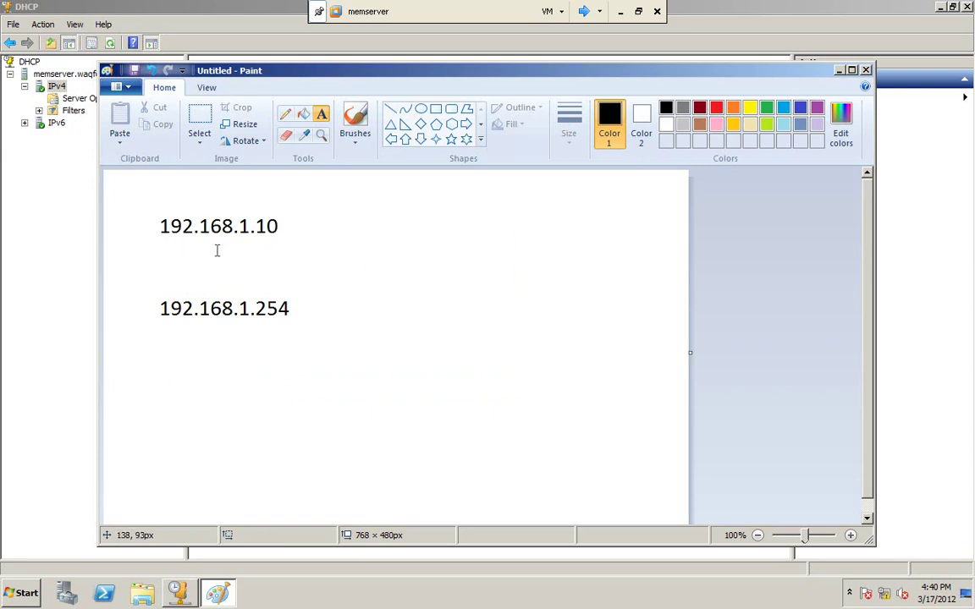
# Draw an arrow from 192.168.1.10 down to 192.168.1.254 and write 192.168.1.11 beside it.
pyautogui.click(391, 110)
pyautogui.moveTo(217, 245)
pyautogui.mouseDown()
pyautogui.moveTo(217, 286)
pyautogui.moveTo(202, 277)
pyautogui.moveTo(215, 289)
pyautogui.mouseUp()
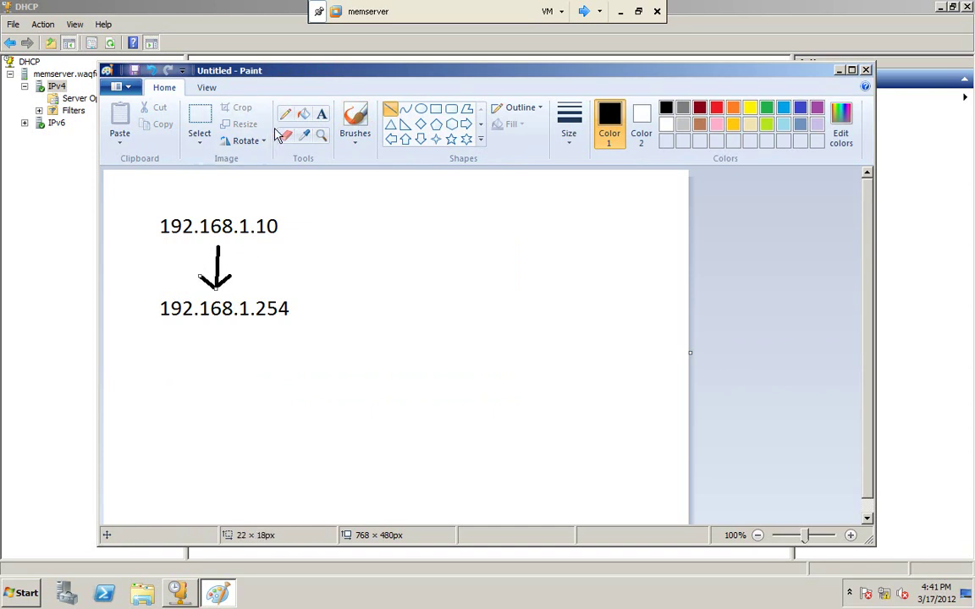
pyautogui.click(321, 114)
pyautogui.click(295, 243)
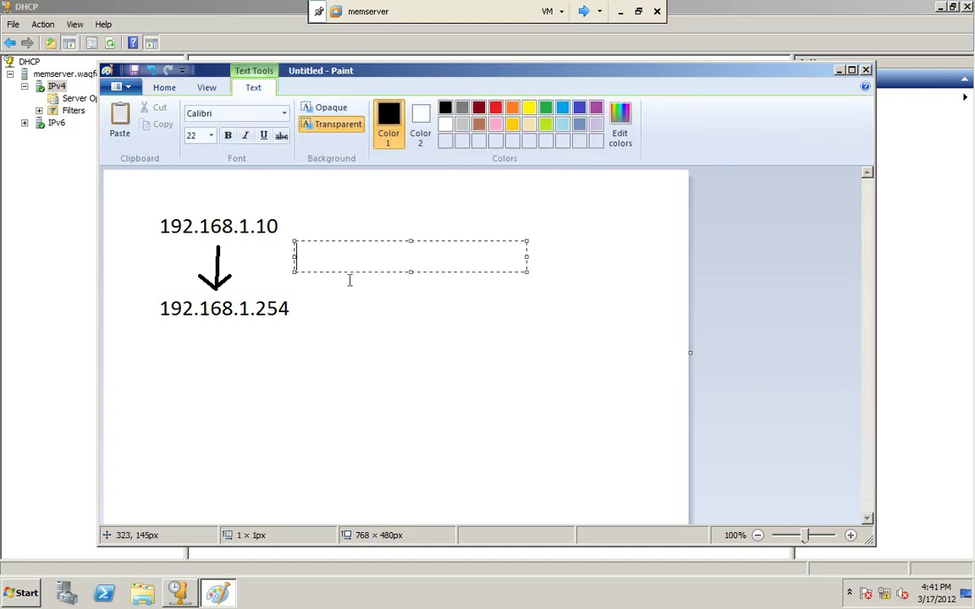
pyautogui.write('192.1')
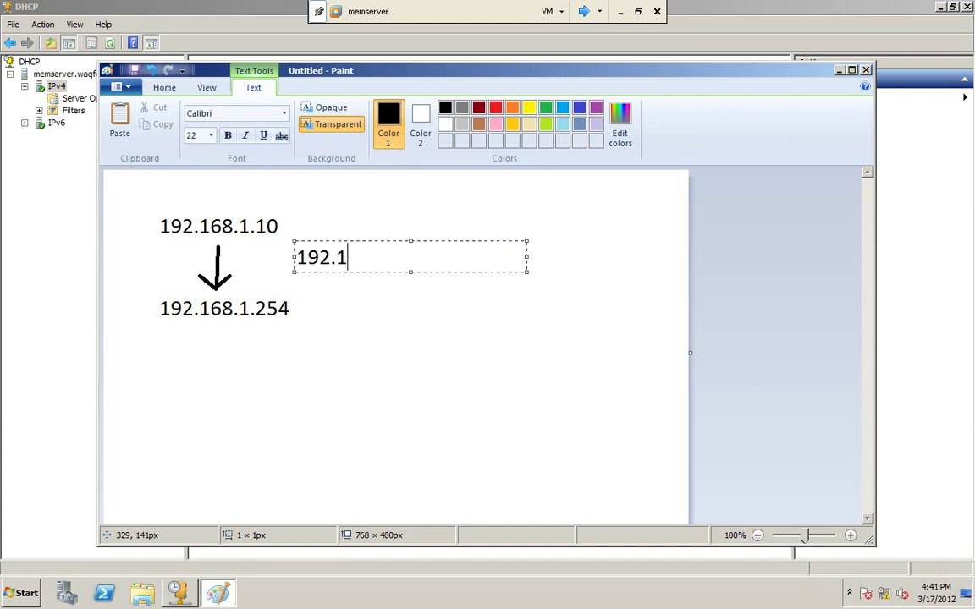
pyautogui.write('68.1.11')
pyautogui.click(380, 302)
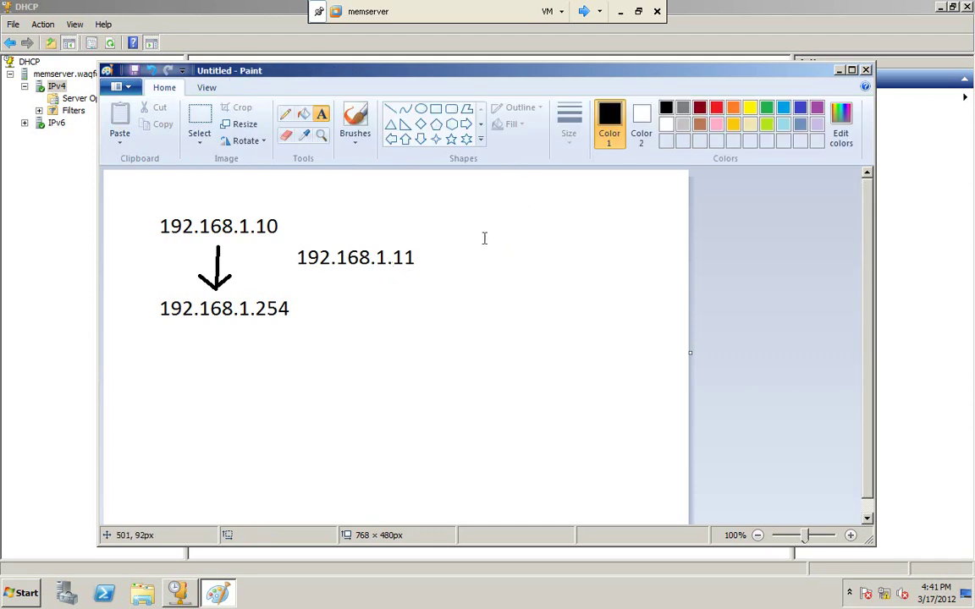
# Write 192.168.1.50 and 192.168.1.60 on two lines to the right of 192.168.1.11.
pyautogui.moveTo(468, 235); pyautogui.dragTo(642, 297)
pyautogui.write('1')
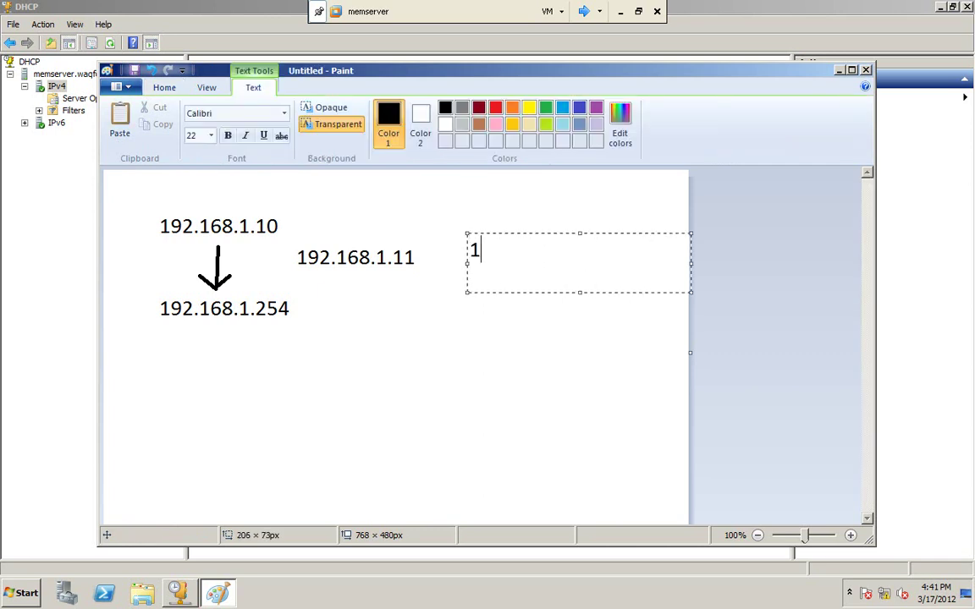
pyautogui.write('92.168.1.50')
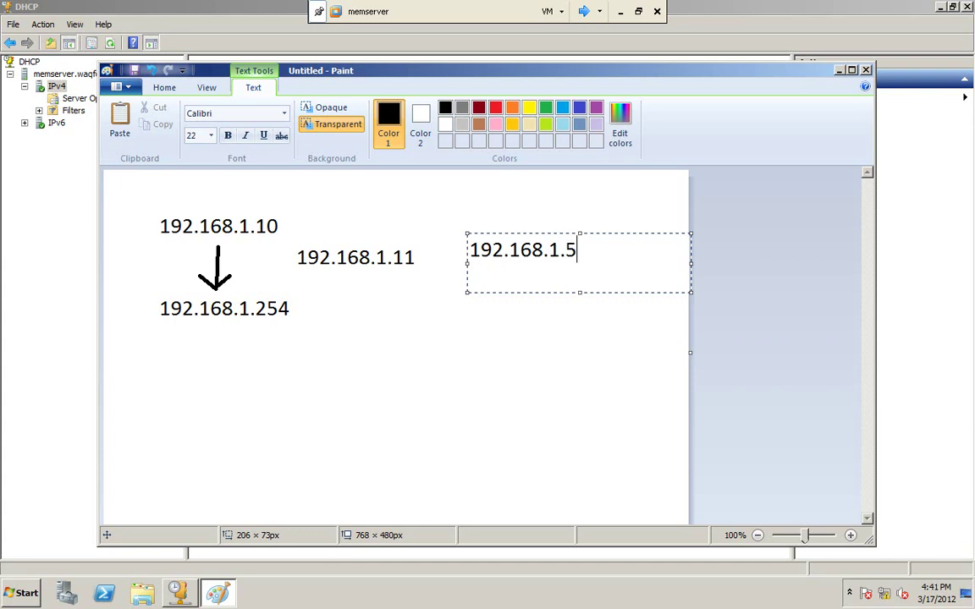
pyautogui.press('Return')
pyautogui.write('192')
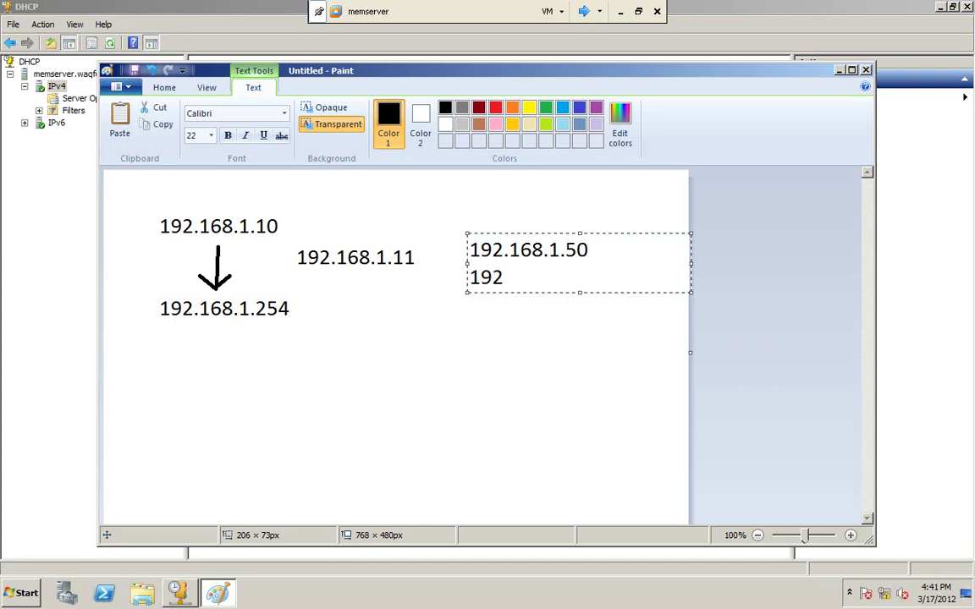
pyautogui.write('.168.1')
pyautogui.write('.60')
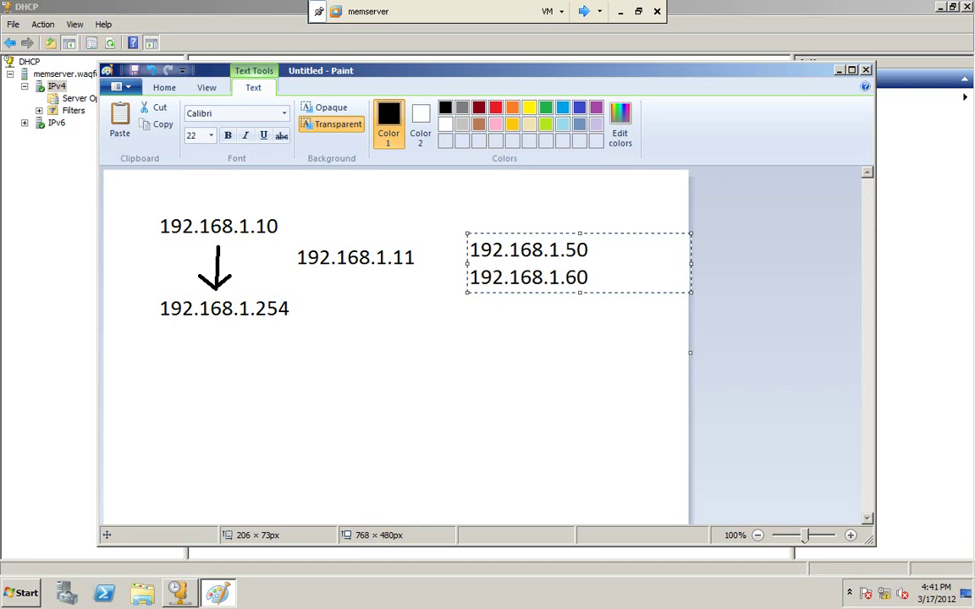
pyautogui.click(483, 338)
pyautogui.click(480, 328)
pyautogui.click(418, 301)
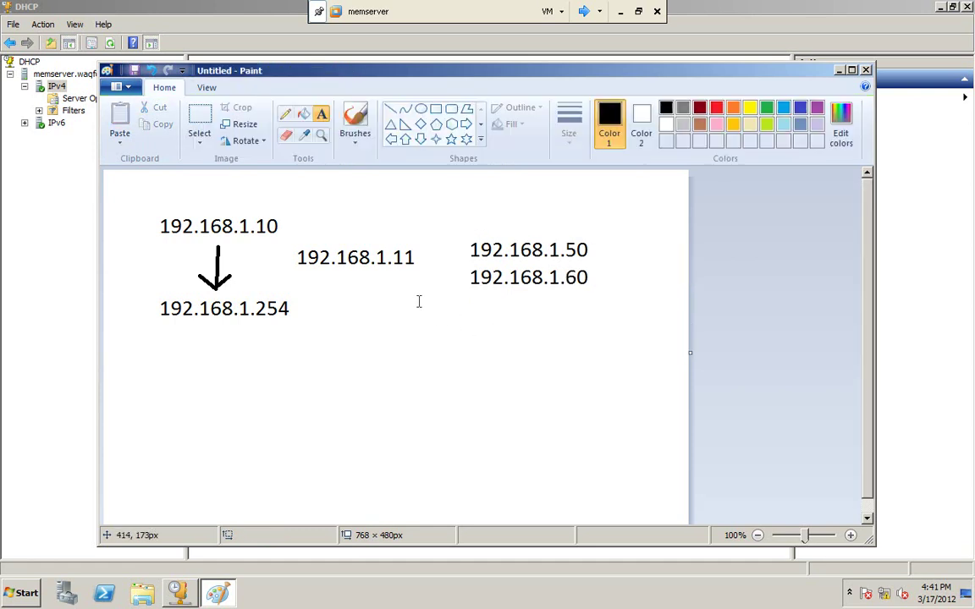
# Review the single address and the two-line address pair noted on the canvas, and minimize Paint.
pyautogui.moveTo(407, 258); pyautogui.dragTo(296, 257)
pyautogui.click(443, 302)
pyautogui.moveTo(598, 237); pyautogui.dragTo(459, 298)
pyautogui.click(494, 329)
pyautogui.click(837, 71)
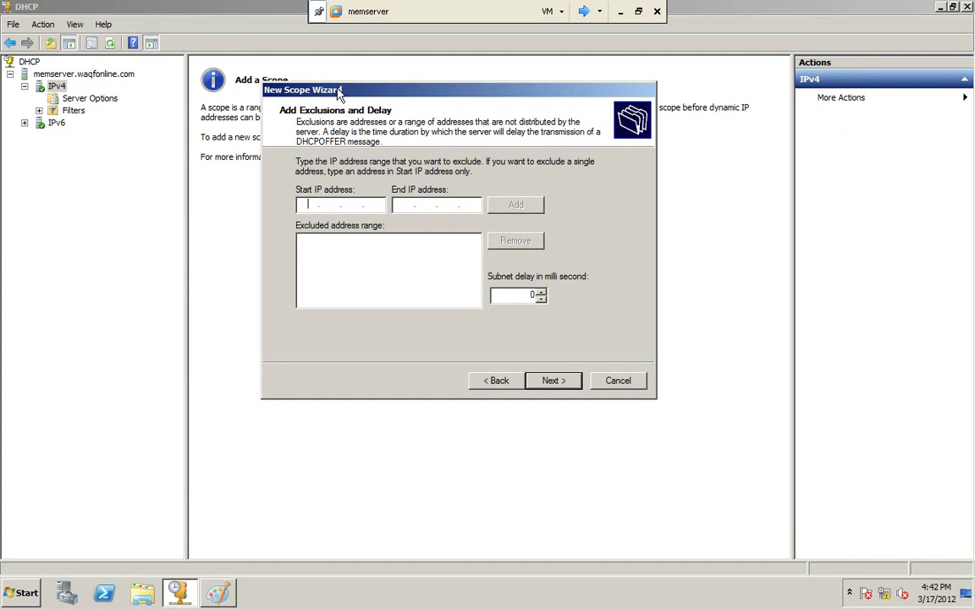
# Move the New Scope Wizard aside and check the 192.168.1.50 to 192.168.1.60 note in Paint again.
pyautogui.moveTo(307, 88); pyautogui.dragTo(413, 105)
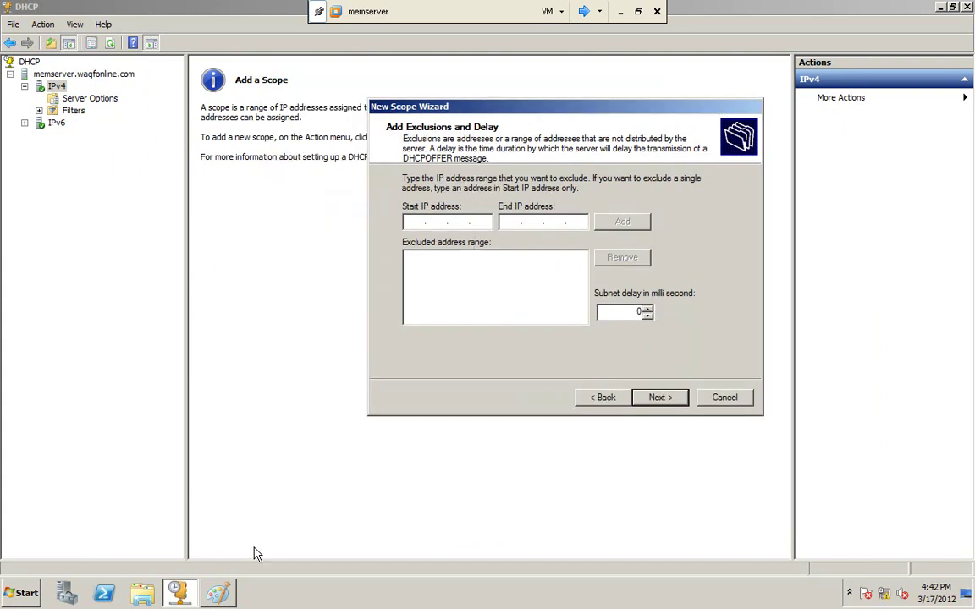
pyautogui.click(217, 592)
pyautogui.moveTo(456, 224)
pyautogui.mouseDown()
pyautogui.moveTo(575, 302)
pyautogui.moveTo(600, 300)
pyautogui.mouseUp()
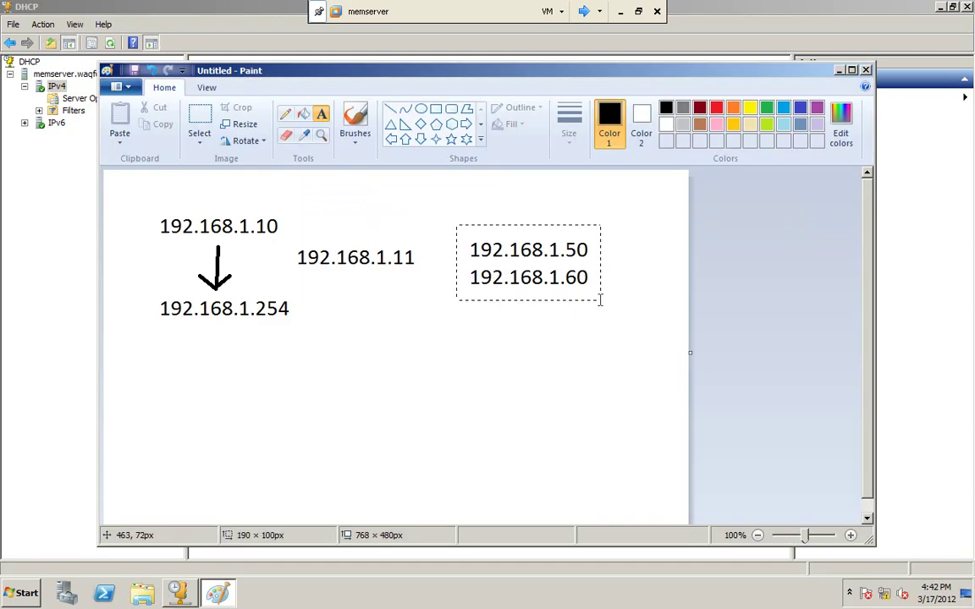
pyautogui.moveTo(545, 73); pyautogui.dragTo(526, 370)
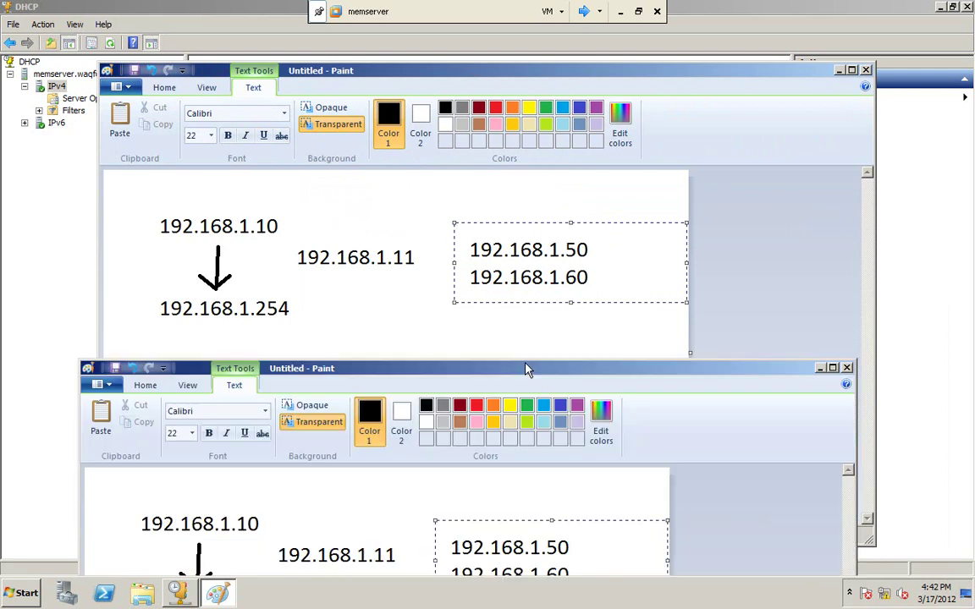
# Return to the New Scope Wizard and exclude the address range 192.168.1.50 to 192.168.1.60.
pyautogui.click(416, 223)
pyautogui.write('192.1')
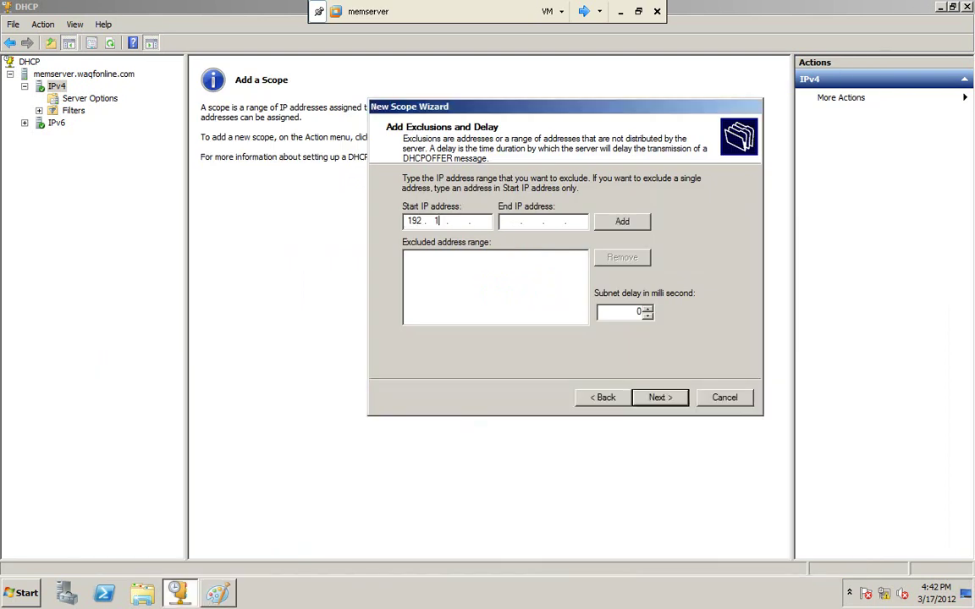
pyautogui.write('68.')
pyautogui.write('1')
pyautogui.write('.50 to ')
pyautogui.write('192.')
pyautogui.write('168.')
pyautogui.write('1.6')
pyautogui.write('0')
pyautogui.click(638, 222)
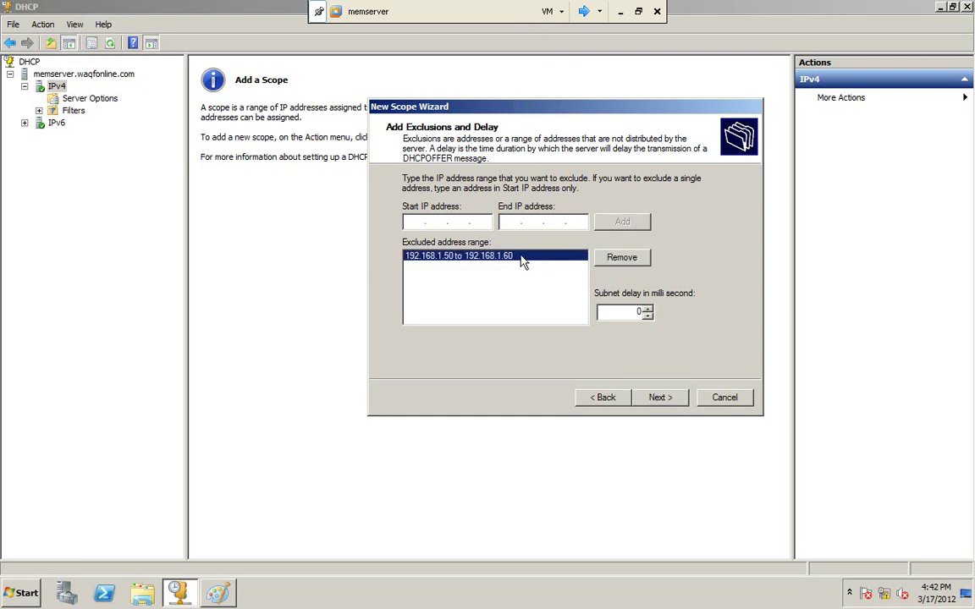
# Exclude the single address 192.168.1.11 from the scope, using it as both start and end.
pyautogui.click(423, 222)
pyautogui.write('192.168.1.11')
pyautogui.click(511, 220)
pyautogui.write('192.')
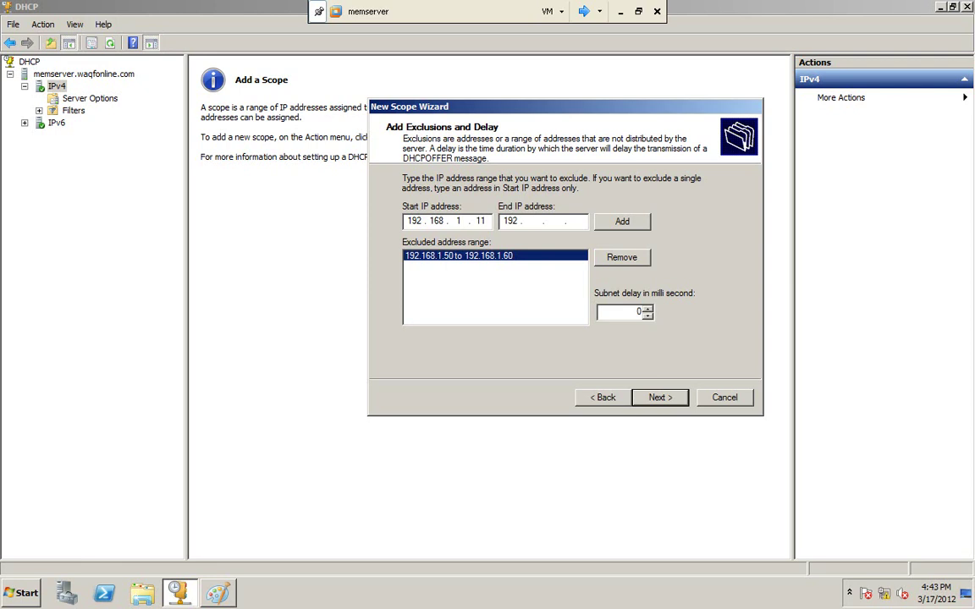
pyautogui.write('168.1.11')
pyautogui.click(608, 221)
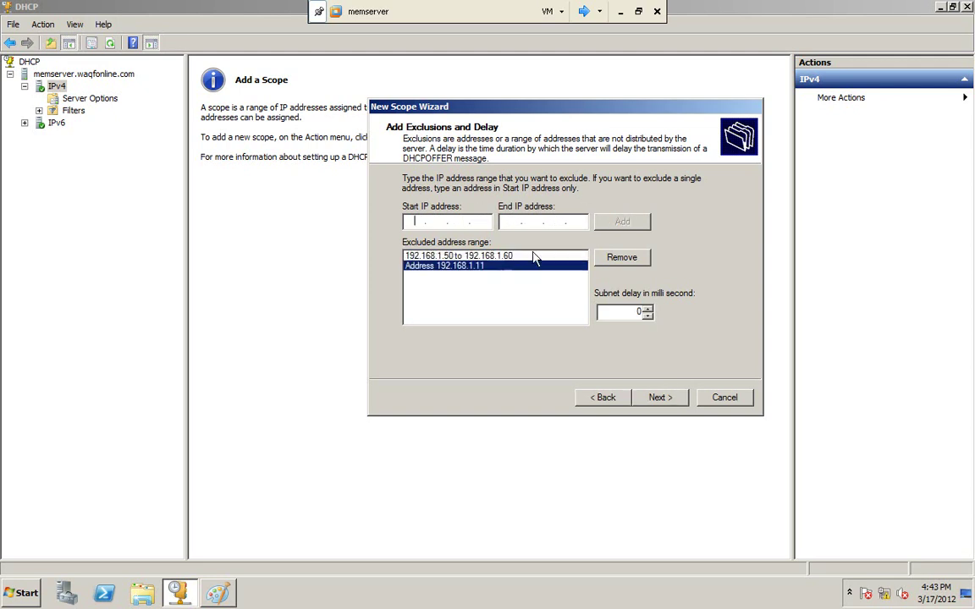
# Review the two excluded entries of the scope and continue to the lease duration settings.
pyautogui.click(467, 255)
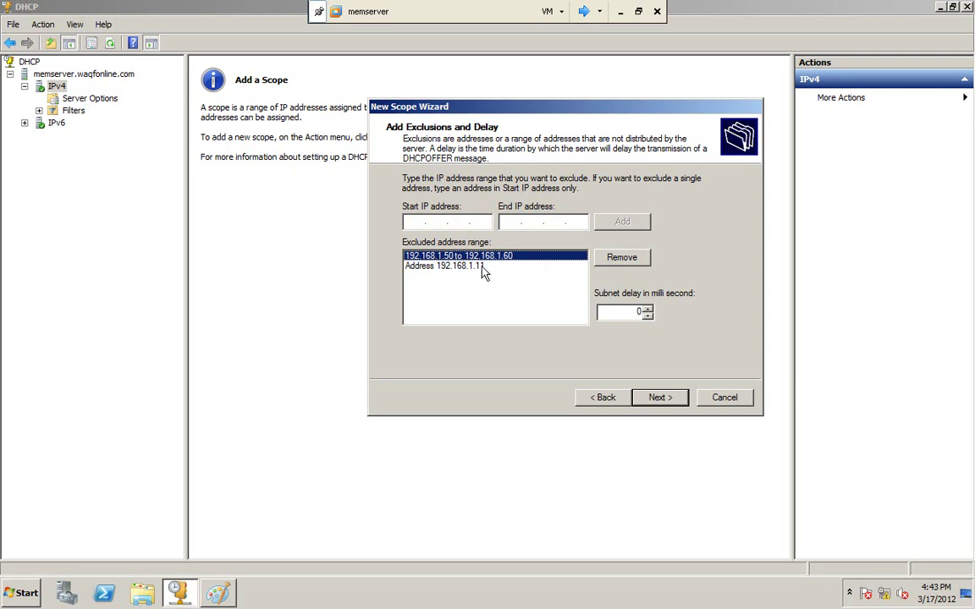
pyautogui.click(470, 267)
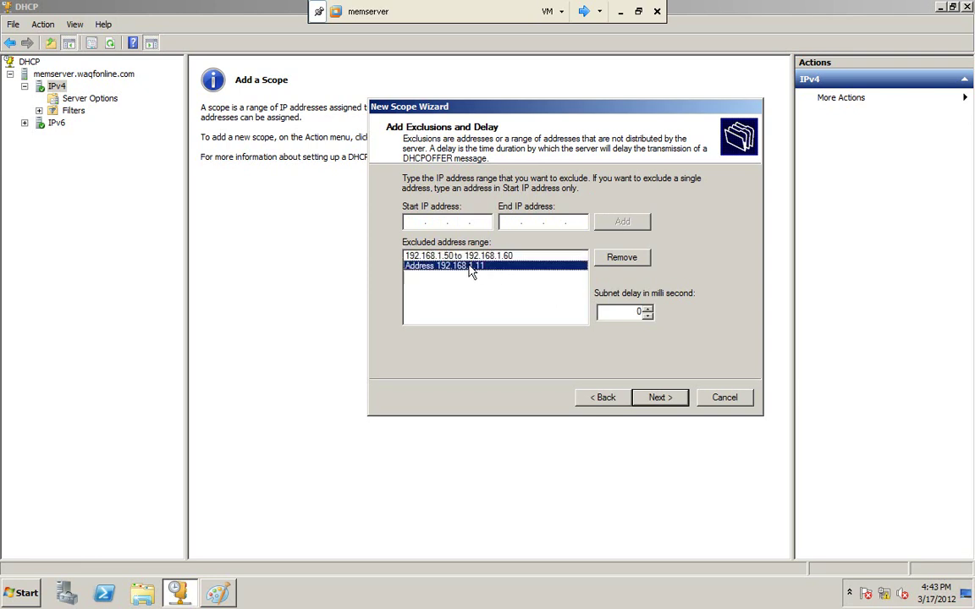
pyautogui.click(638, 12)
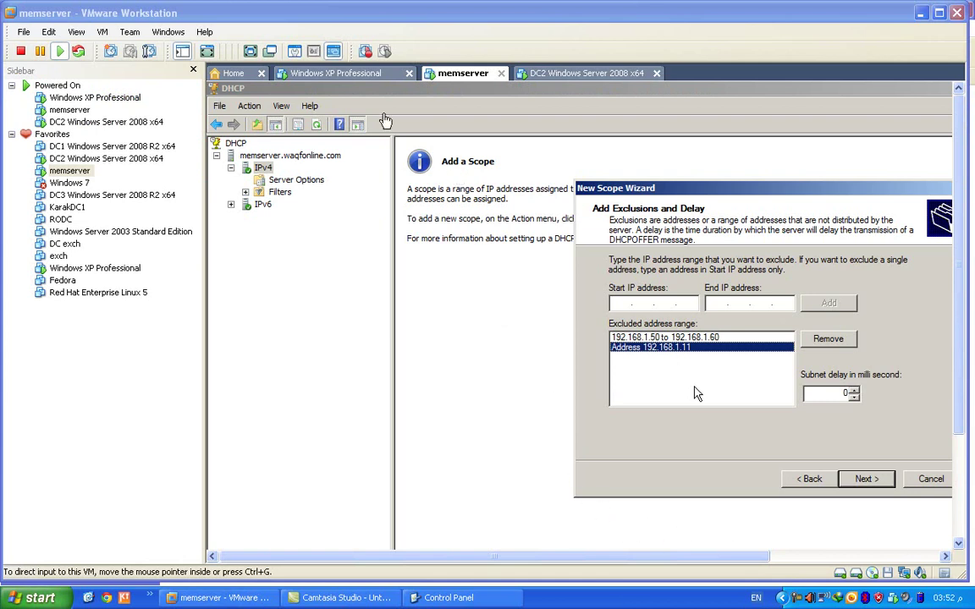
pyautogui.click(267, 53)
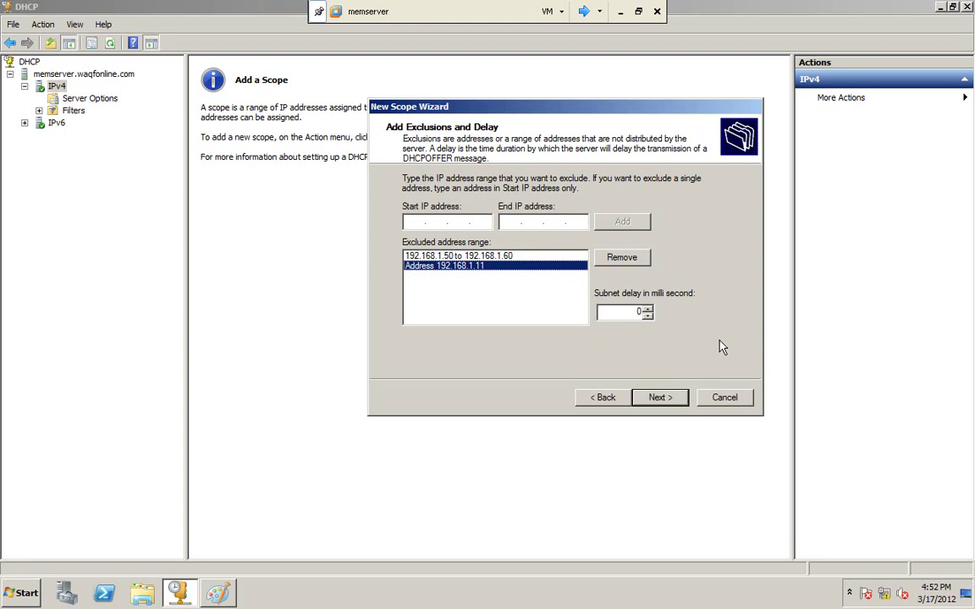
pyautogui.click(488, 257)
pyautogui.click(478, 269)
pyautogui.click(658, 397)
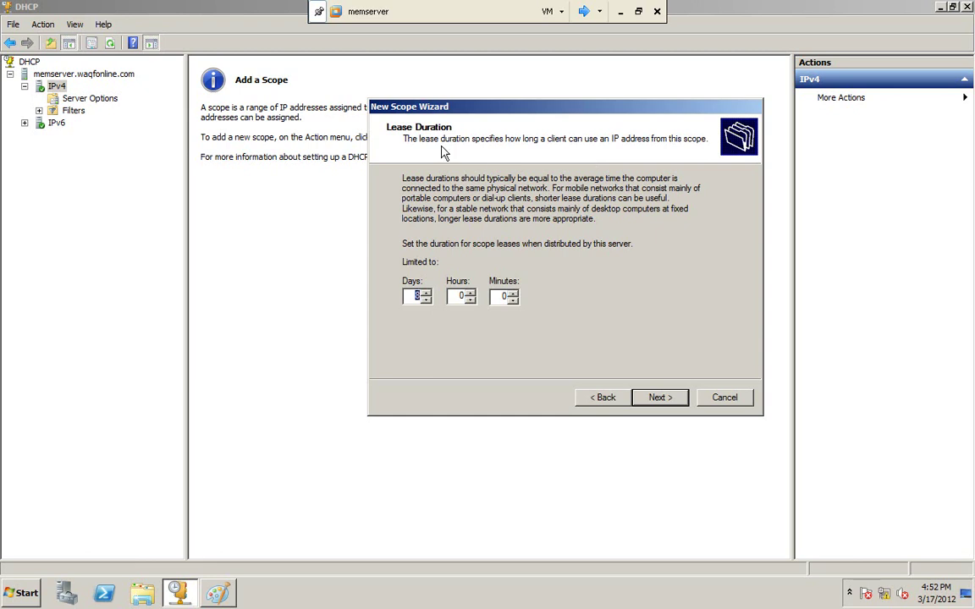
# Lower the lease duration by one day and restore it to 8 days.
pyautogui.click(426, 300)
pyautogui.click(427, 293)
pyautogui.click(638, 11)
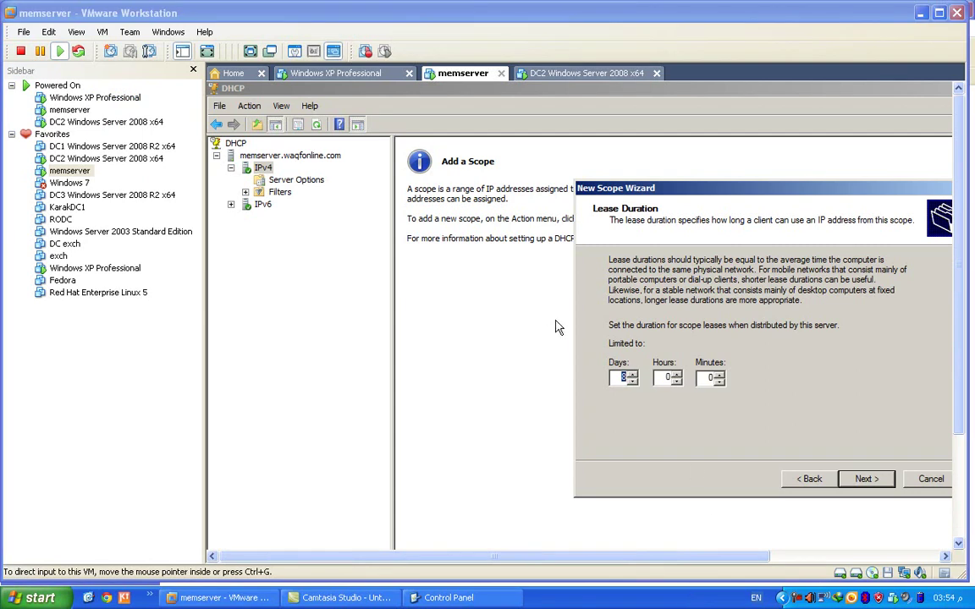
pyautogui.click(225, 52)
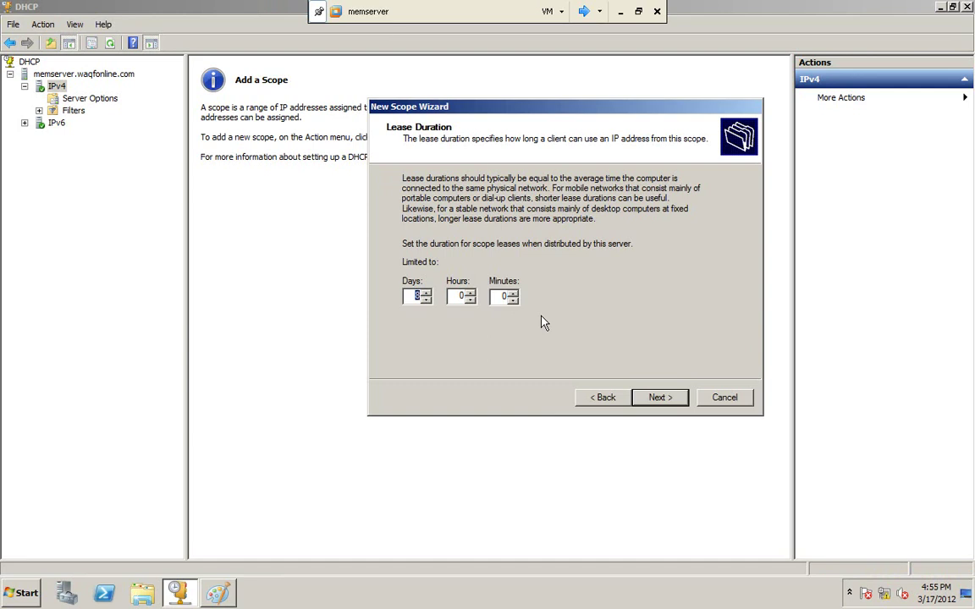
# Accept the lease duration, choose to configure the DHCP options now, and leave the default gateway empty.
pyautogui.click(660, 403)
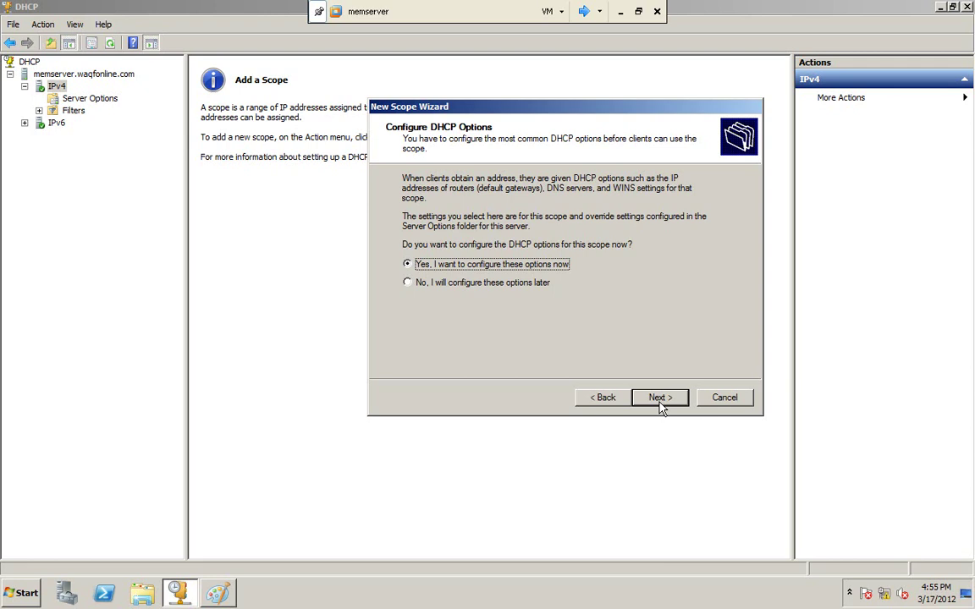
pyautogui.click(660, 403)
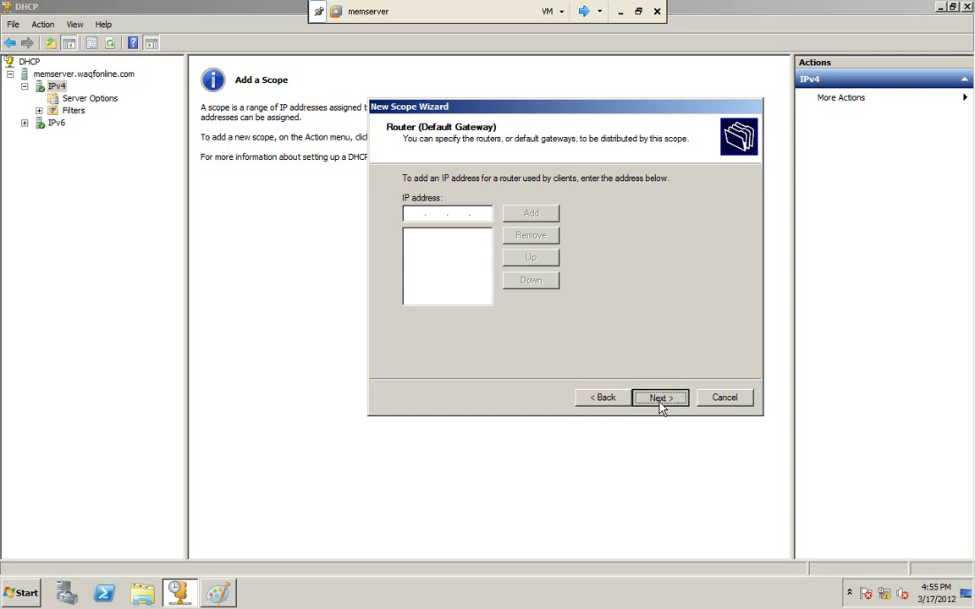
pyautogui.click(659, 398)
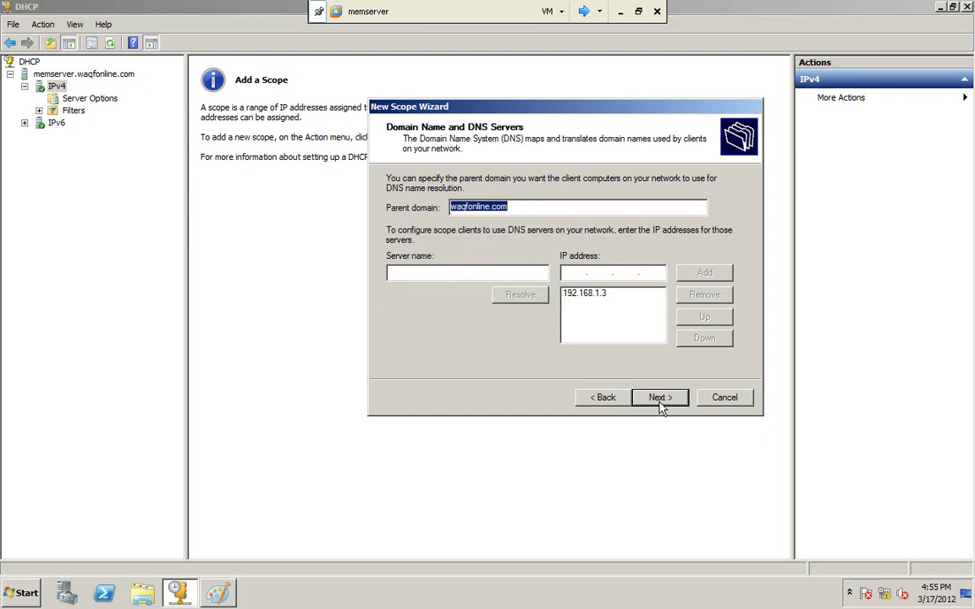
# Add 192.168.1.2 as a second DNS server for the scope, accepting it despite the failed validation.
pyautogui.click(590, 296)
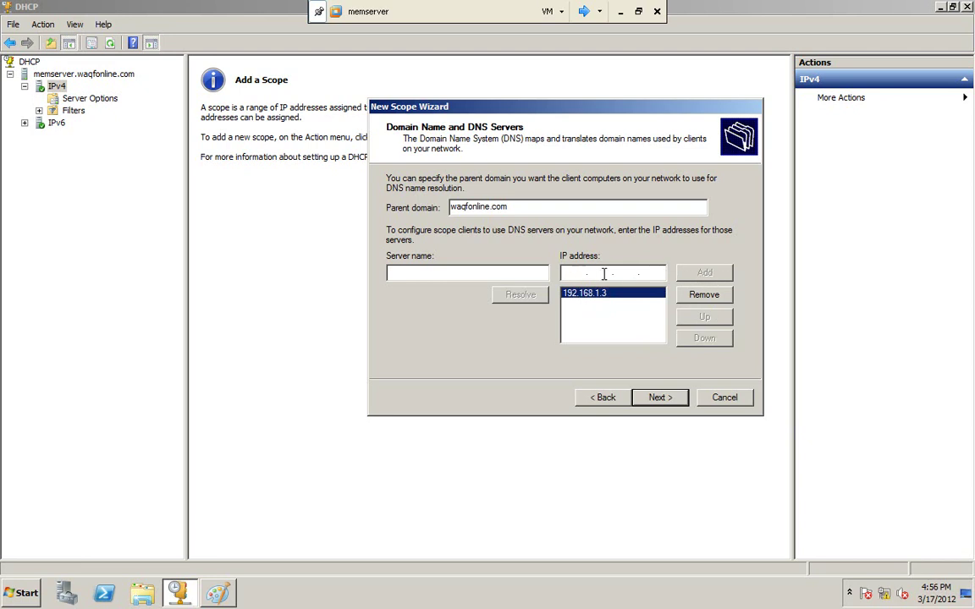
pyautogui.write('192.1681.2')
pyautogui.click(683, 273)
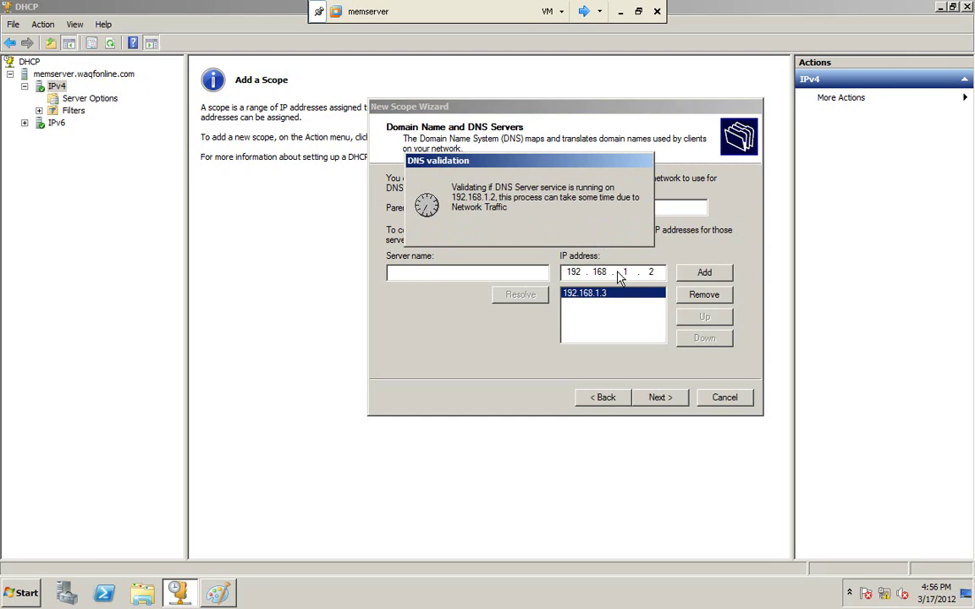
pyautogui.click(599, 12)
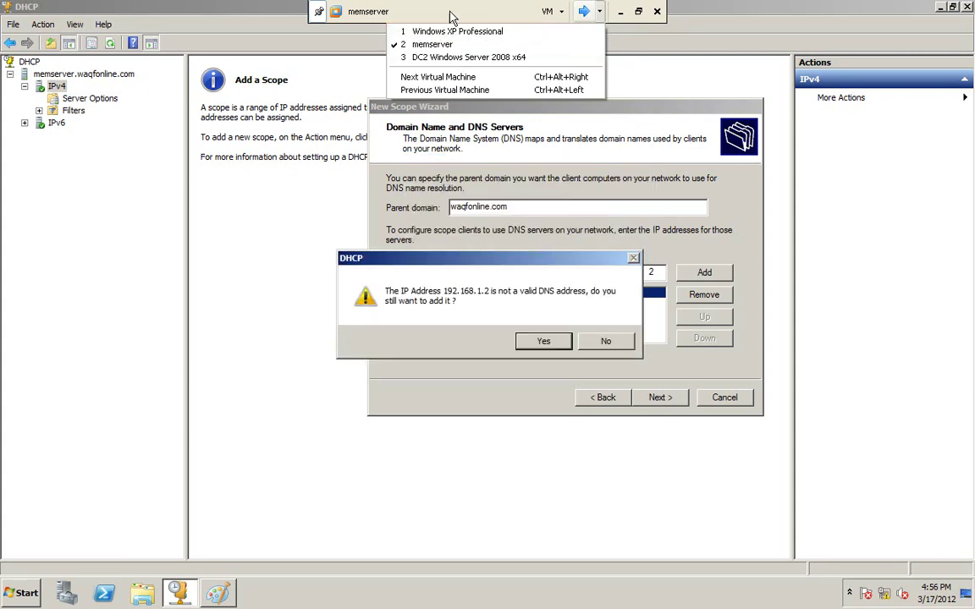
pyautogui.click(495, 278)
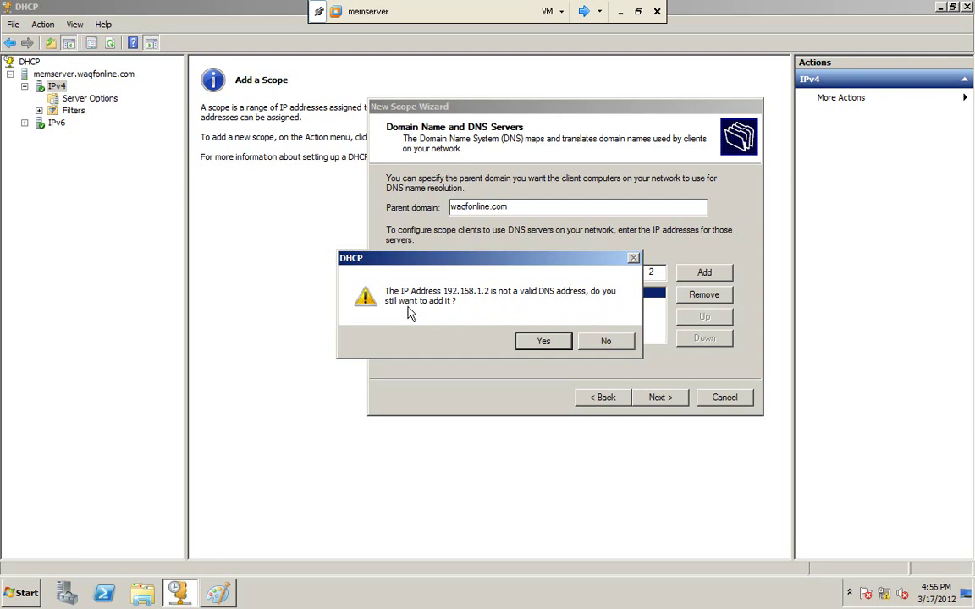
pyautogui.moveTo(504, 261); pyautogui.dragTo(344, 128)
pyautogui.click(386, 210)
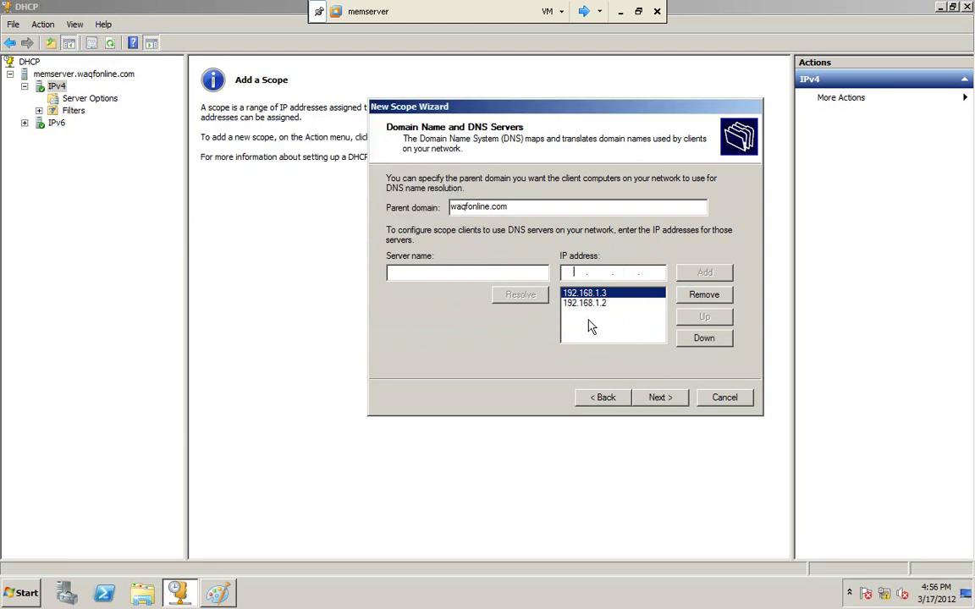
# Remove 192.168.1.2 from the scope's DNS server list.
pyautogui.press('Tab')
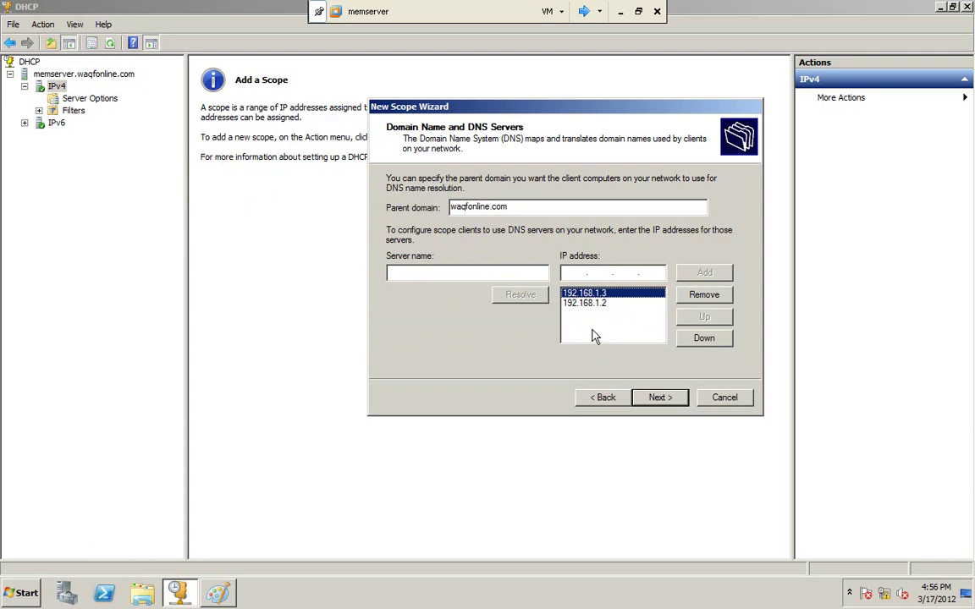
pyautogui.click(578, 305)
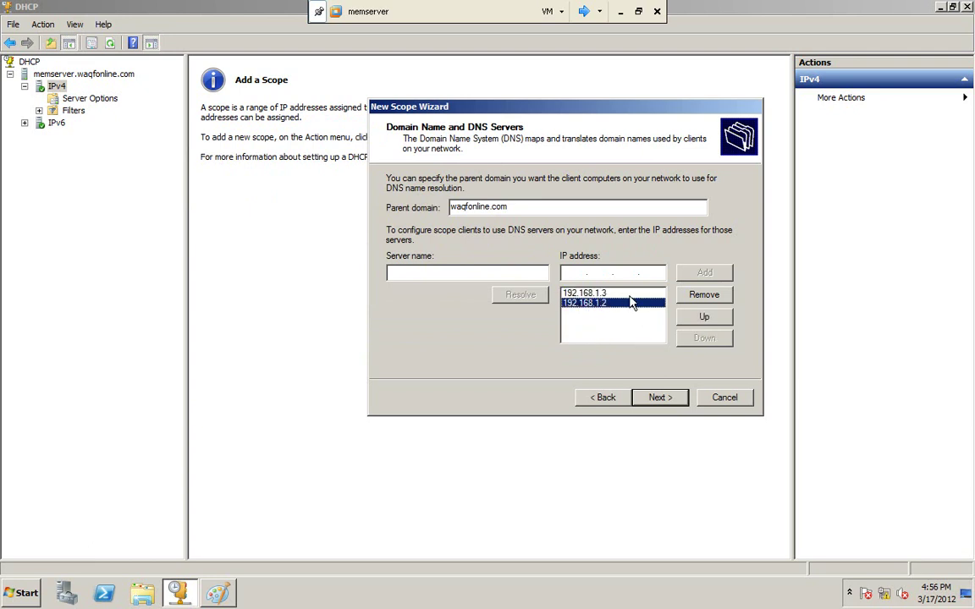
pyautogui.click(703, 294)
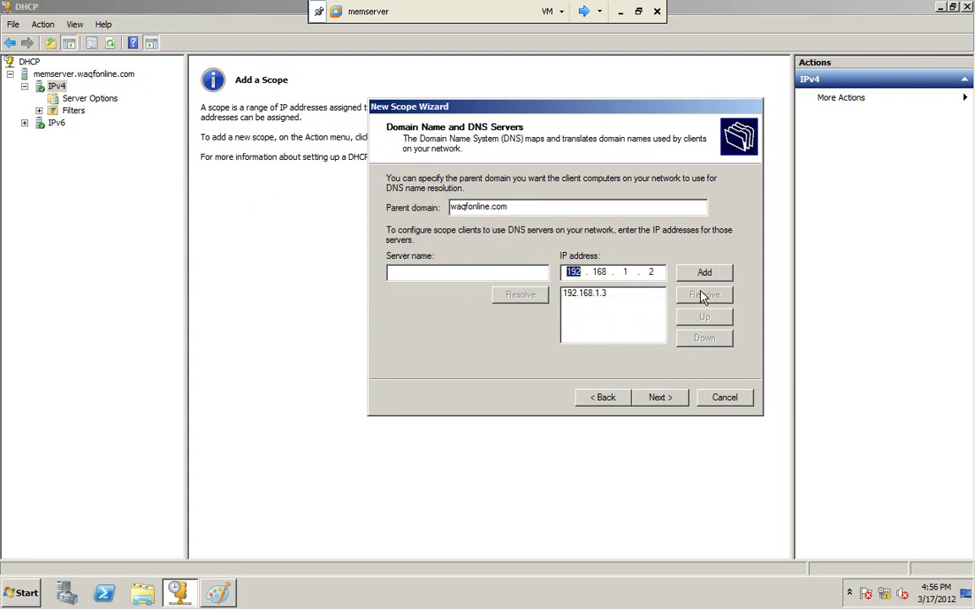
# Leave the WINS servers empty and complete the New Scope Wizard with the scope activated now.
pyautogui.click(663, 403)
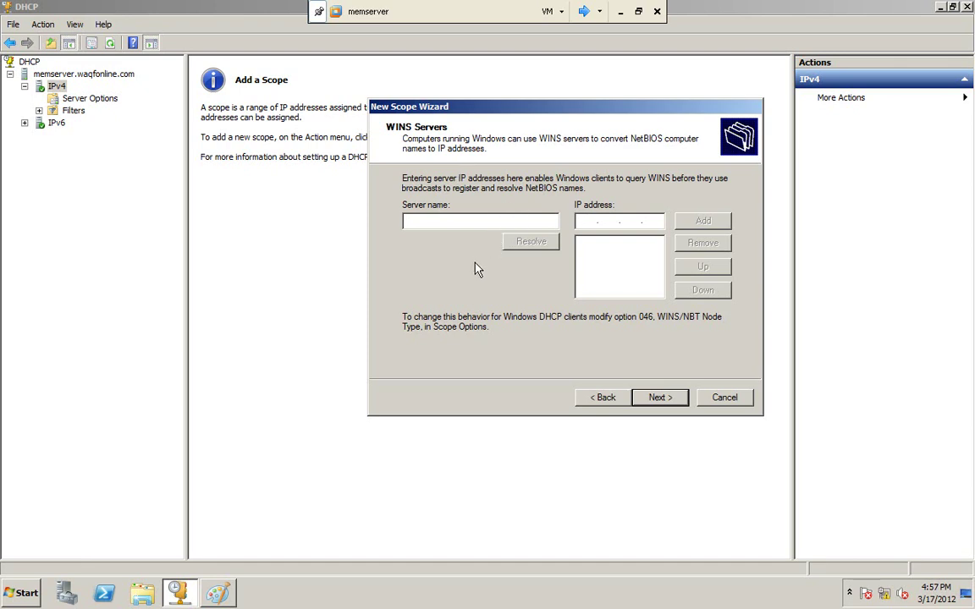
pyautogui.click(657, 398)
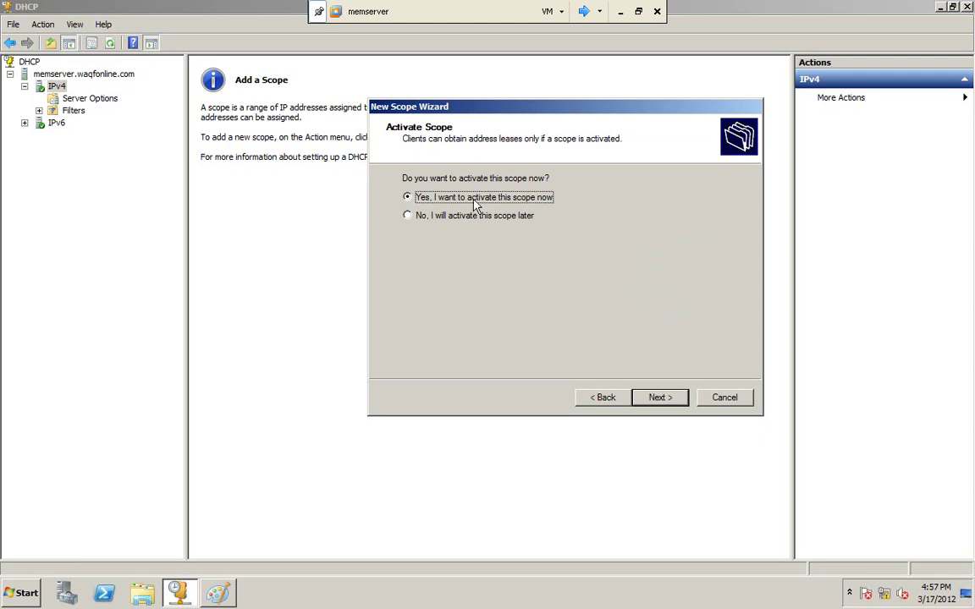
pyautogui.click(660, 398)
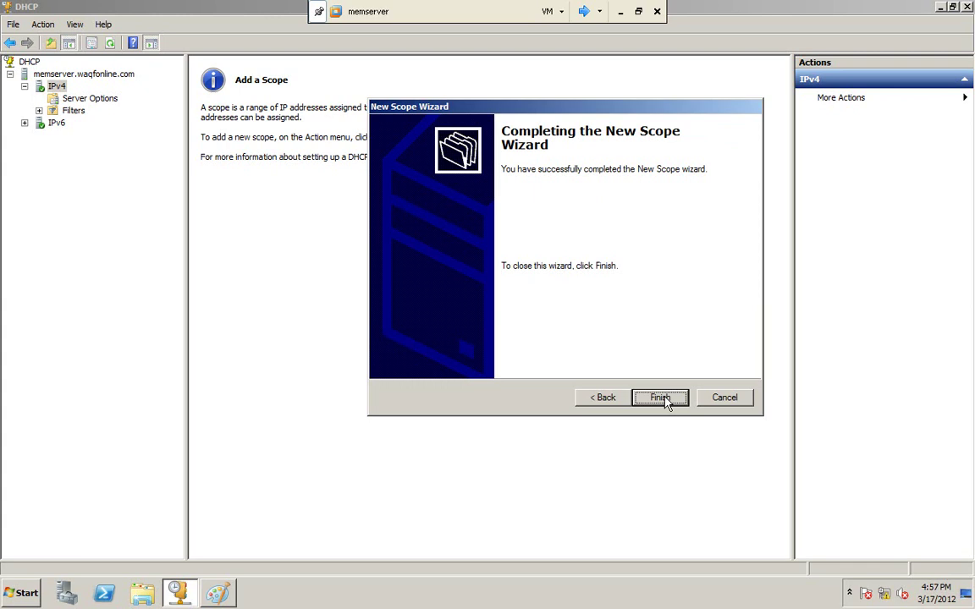
pyautogui.click(663, 397)
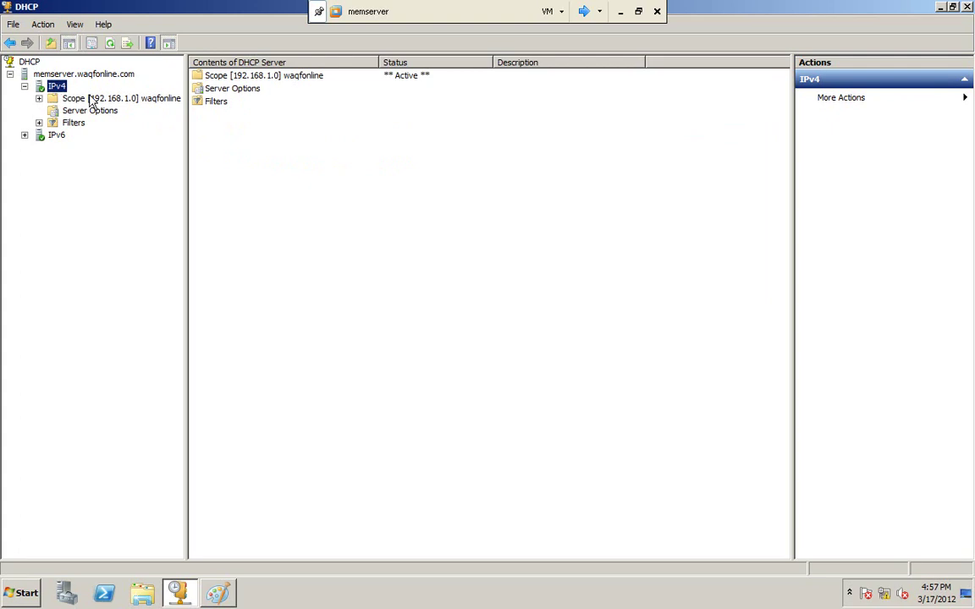
# Widen the console tree, expand the waqfonline scope and view its address pool, address leases, reservations and scope options.
pyautogui.moveTo(185, 120); pyautogui.dragTo(236, 120)
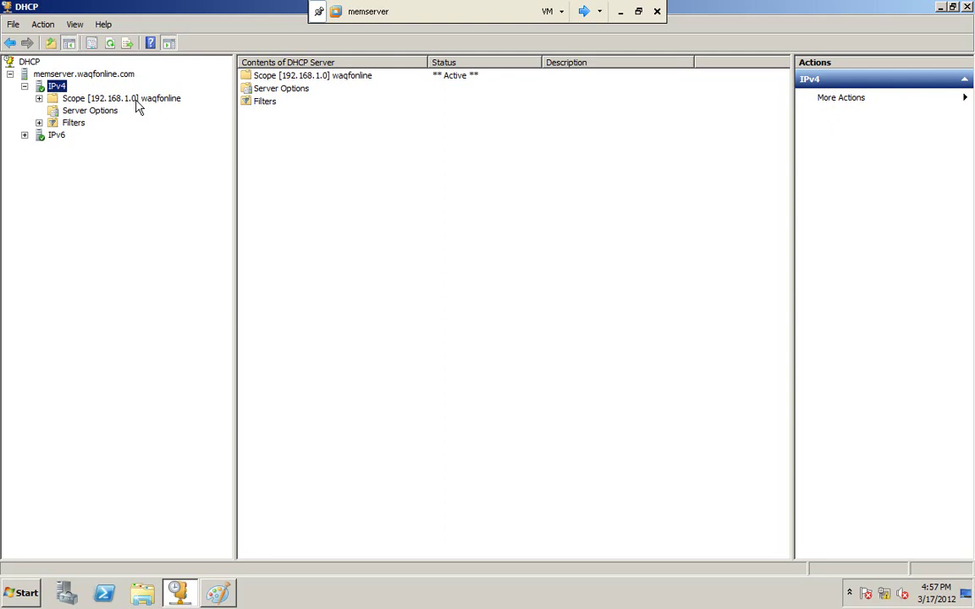
pyautogui.click(39, 99)
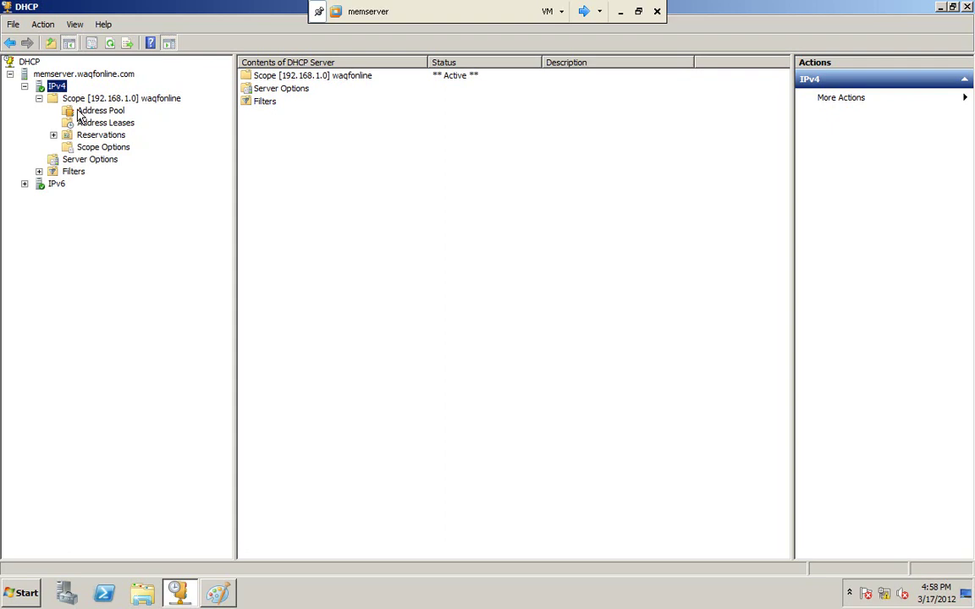
pyautogui.click(79, 113)
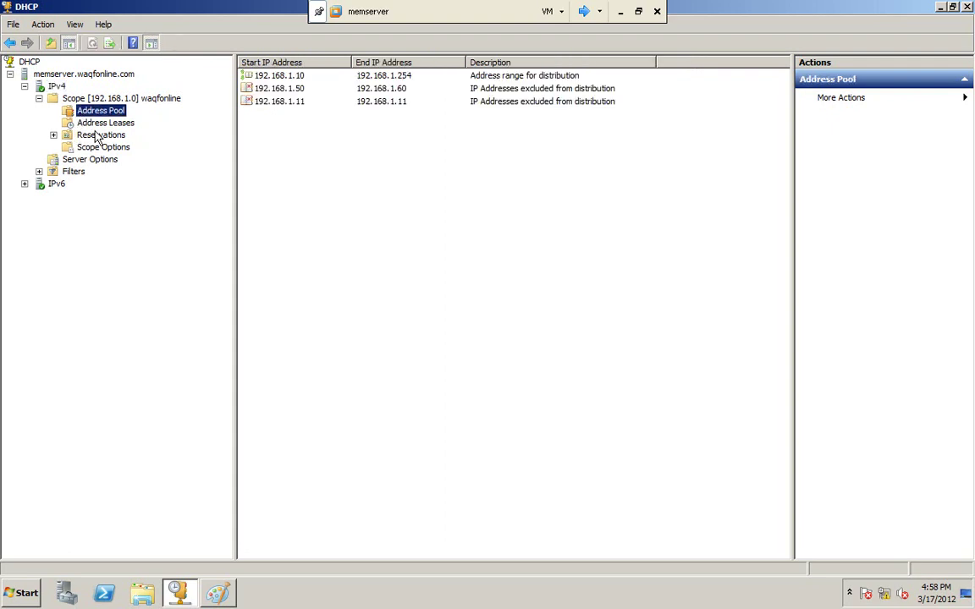
pyautogui.click(100, 124)
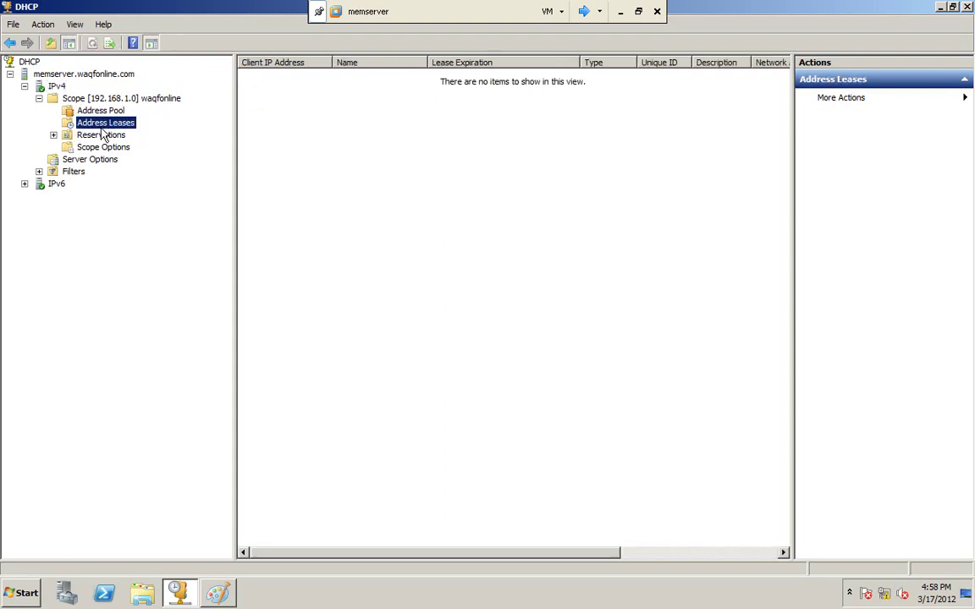
pyautogui.click(95, 138)
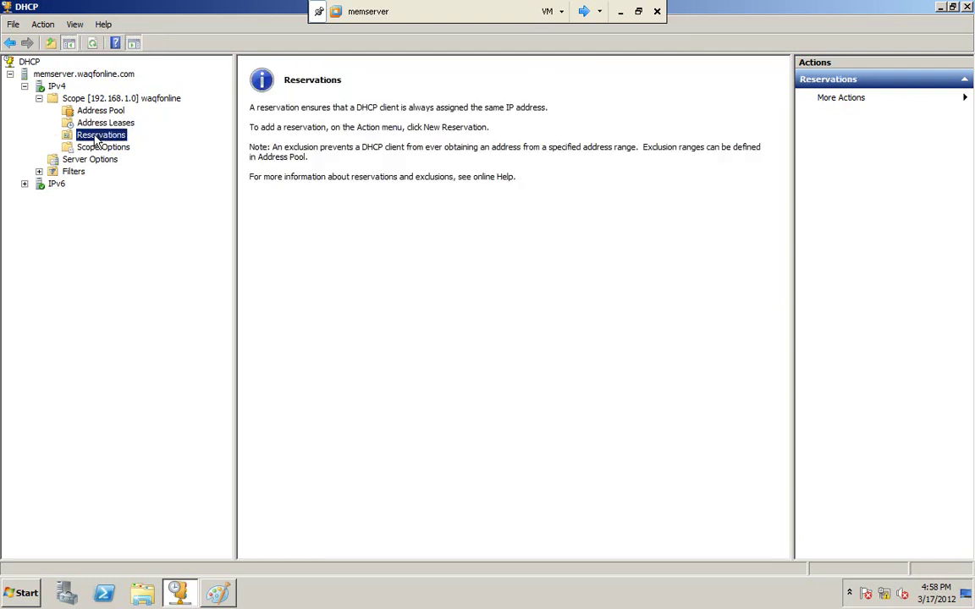
pyautogui.click(85, 148)
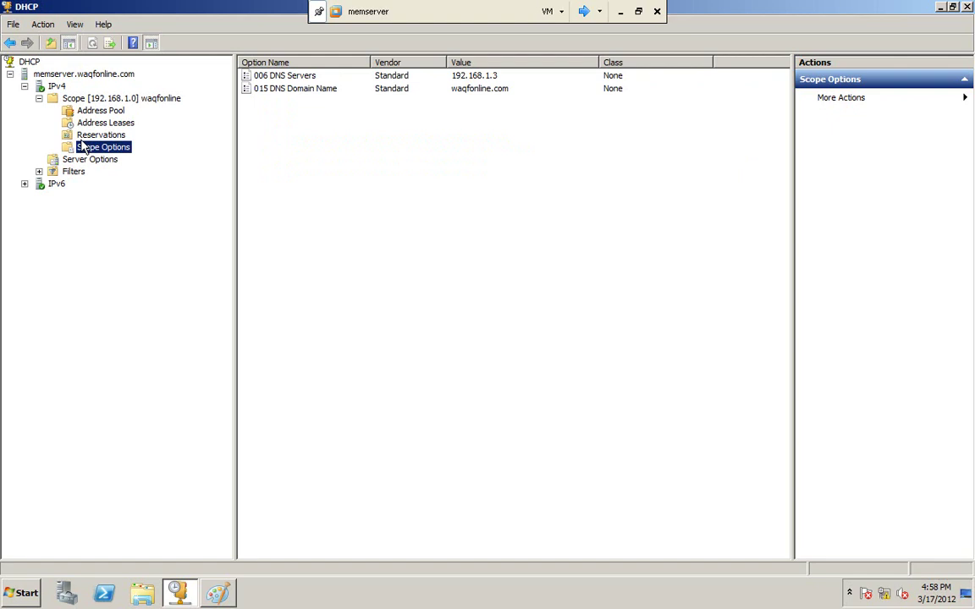
# Examine the distribution range and the two exclusion entries in the scope's address pool.
pyautogui.click(103, 111)
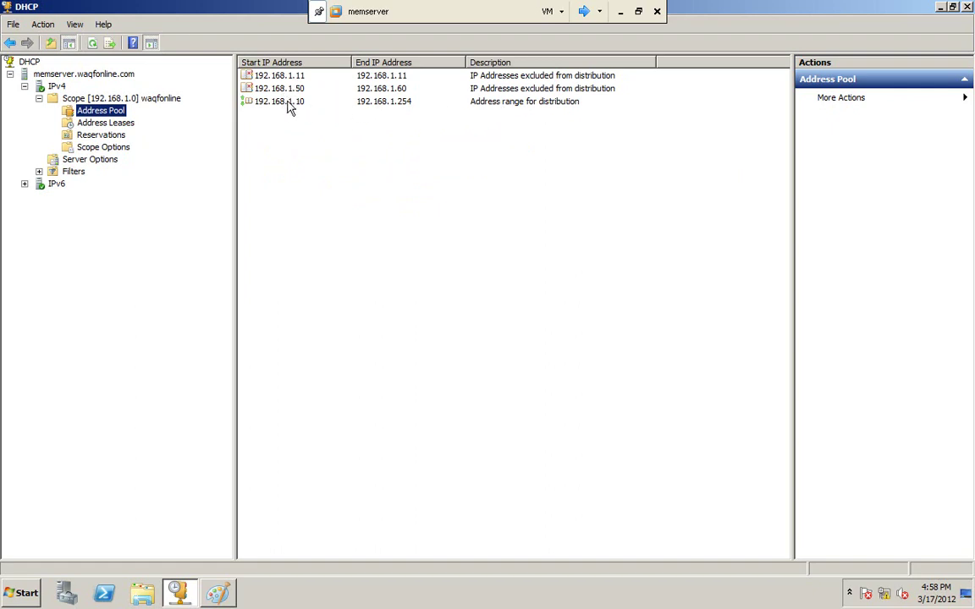
pyautogui.click(413, 103)
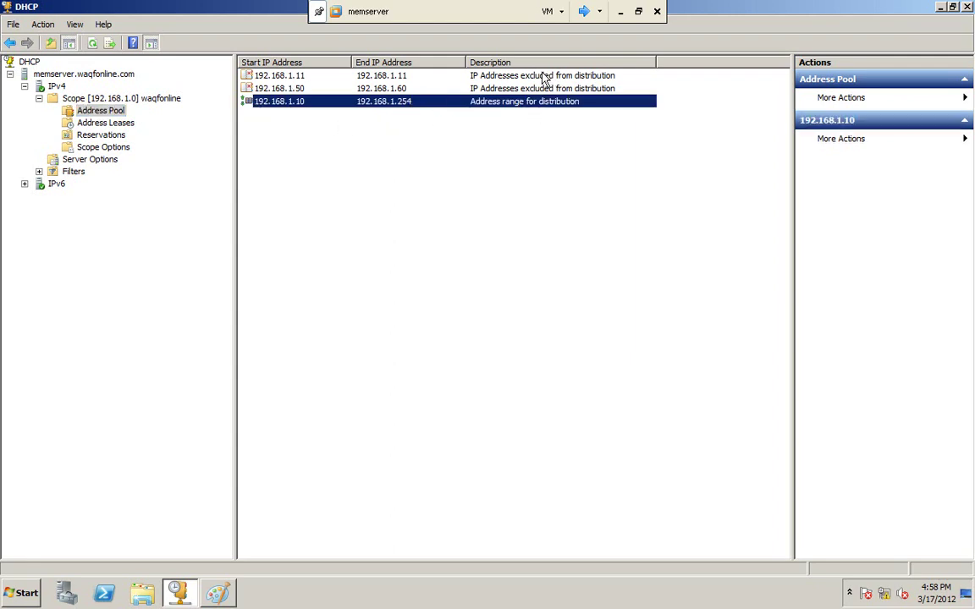
pyautogui.click(311, 78)
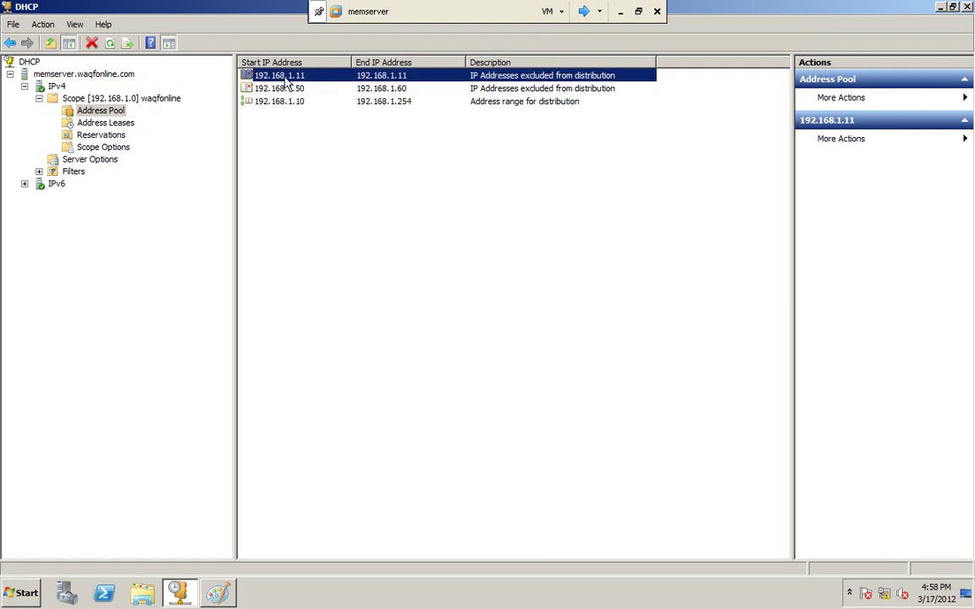
pyautogui.click(415, 88)
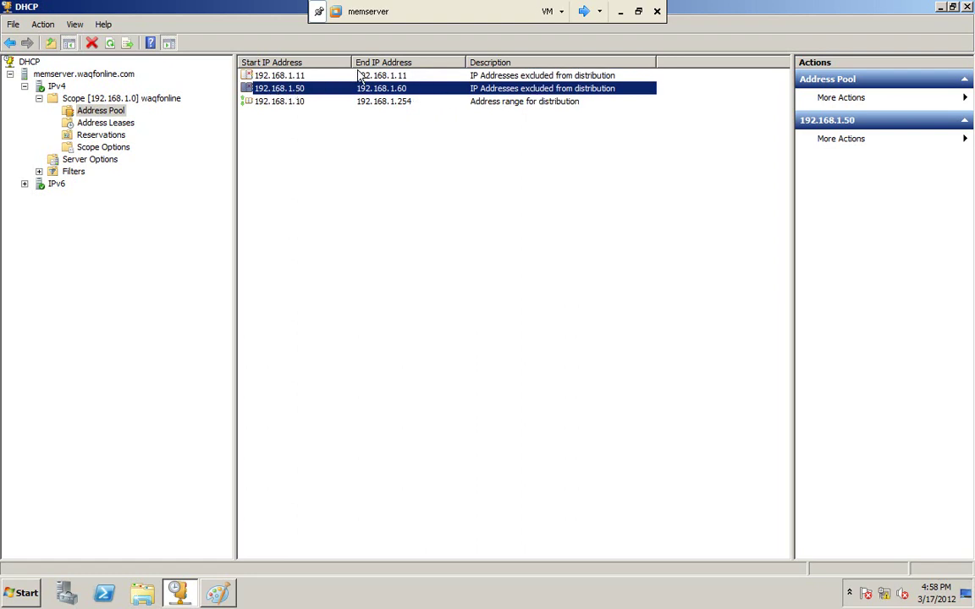
pyautogui.click(331, 102)
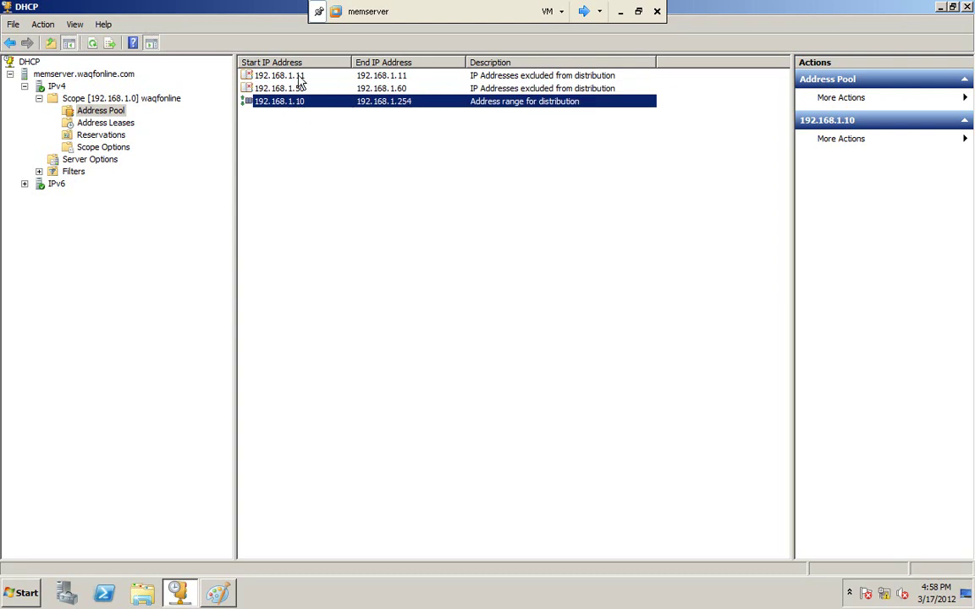
pyautogui.click(270, 73)
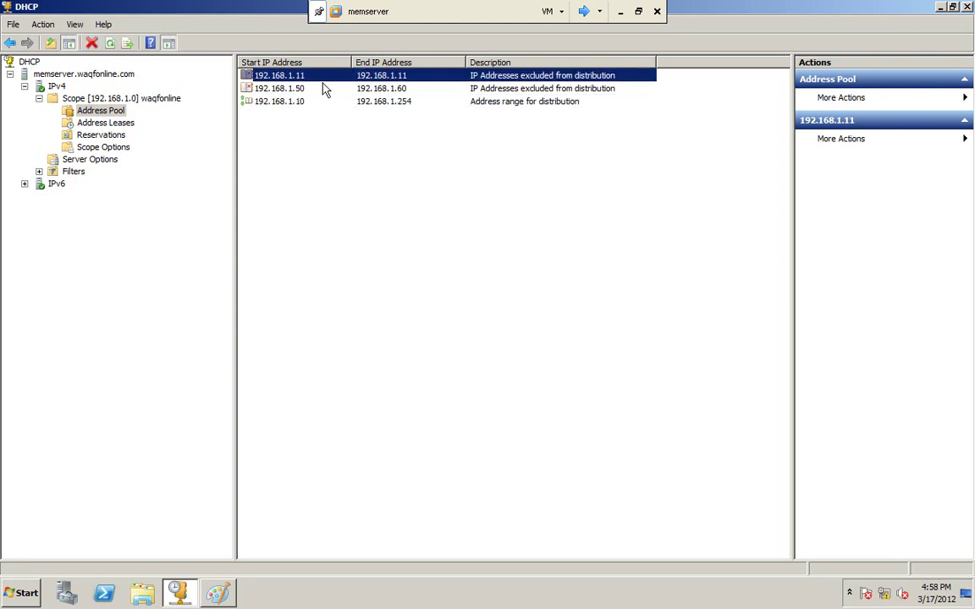
pyautogui.click(314, 88)
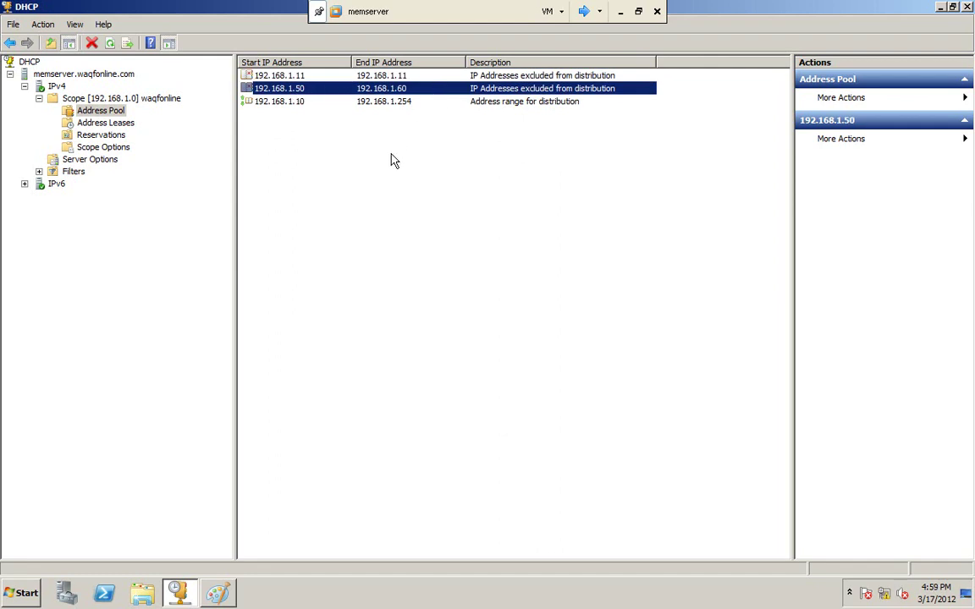
pyautogui.click(355, 166)
# Review the scope's address leases and compare its reservations with the excluded address 192.168.1.11 in the address pool.
pyautogui.click(110, 123)
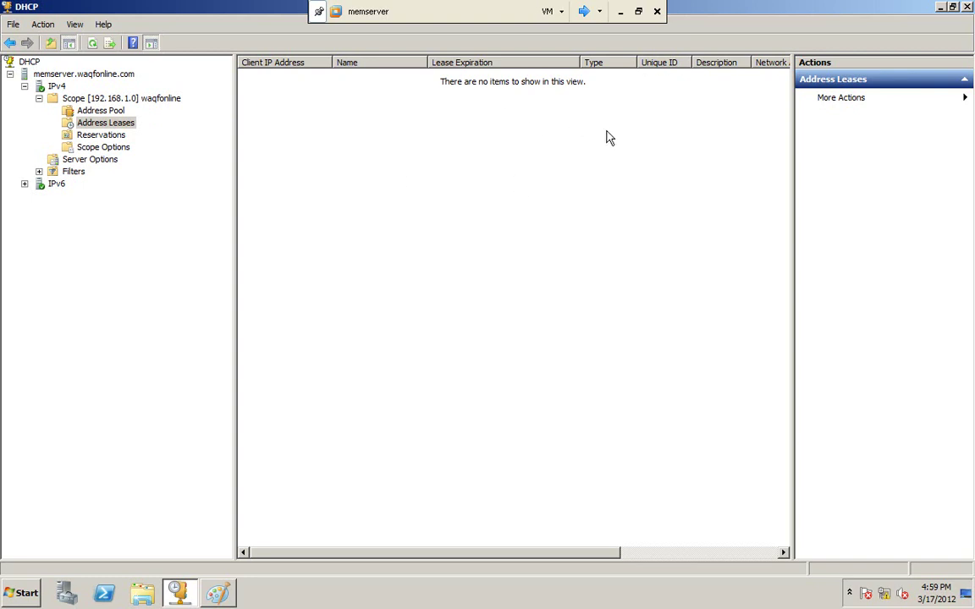
pyautogui.click(100, 133)
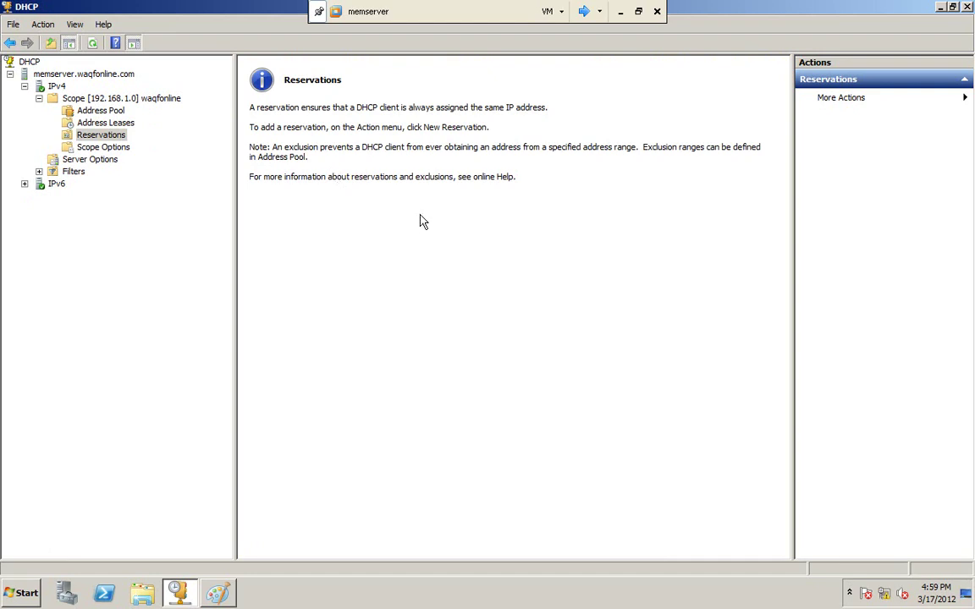
pyautogui.click(100, 111)
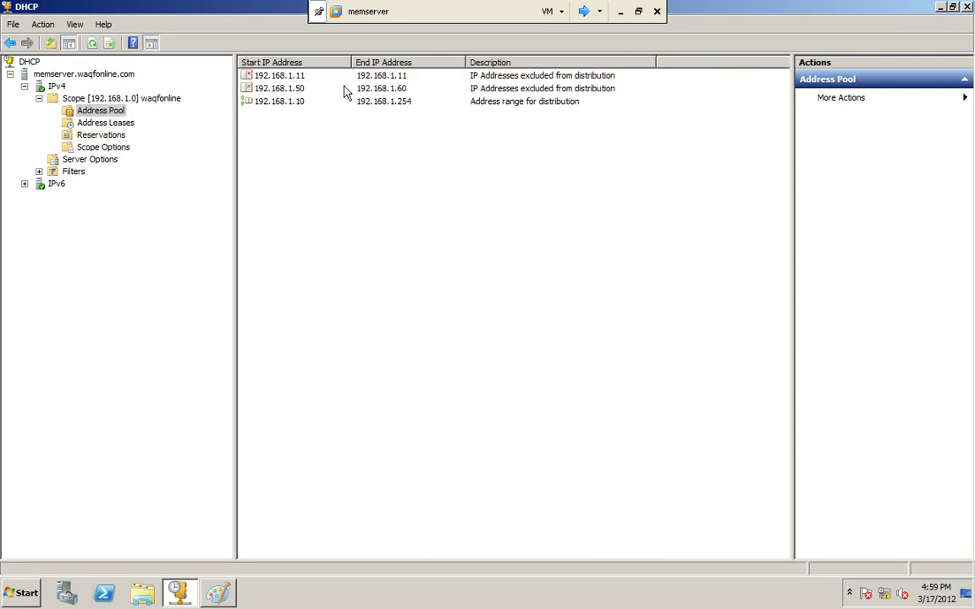
pyautogui.click(332, 75)
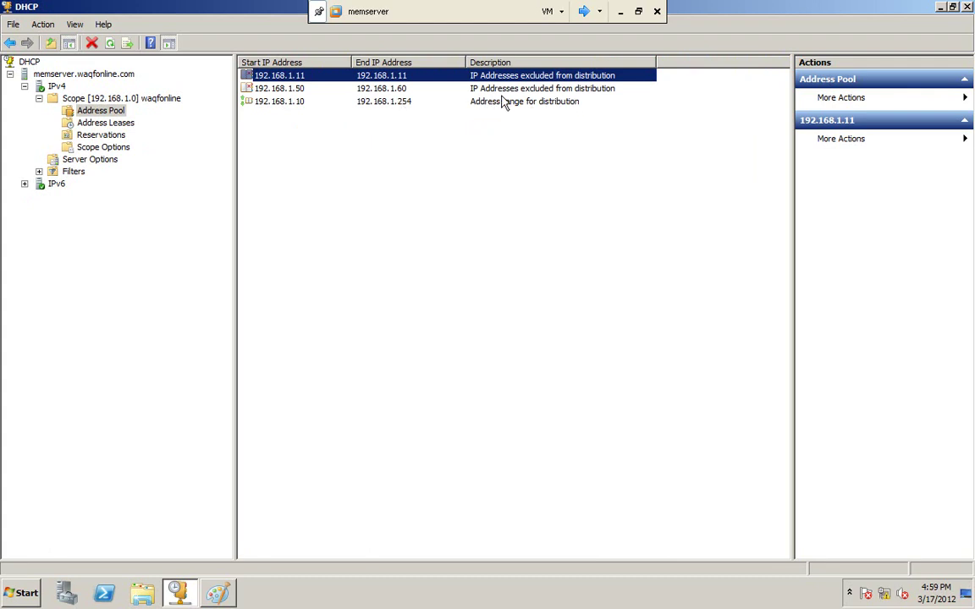
pyautogui.click(98, 134)
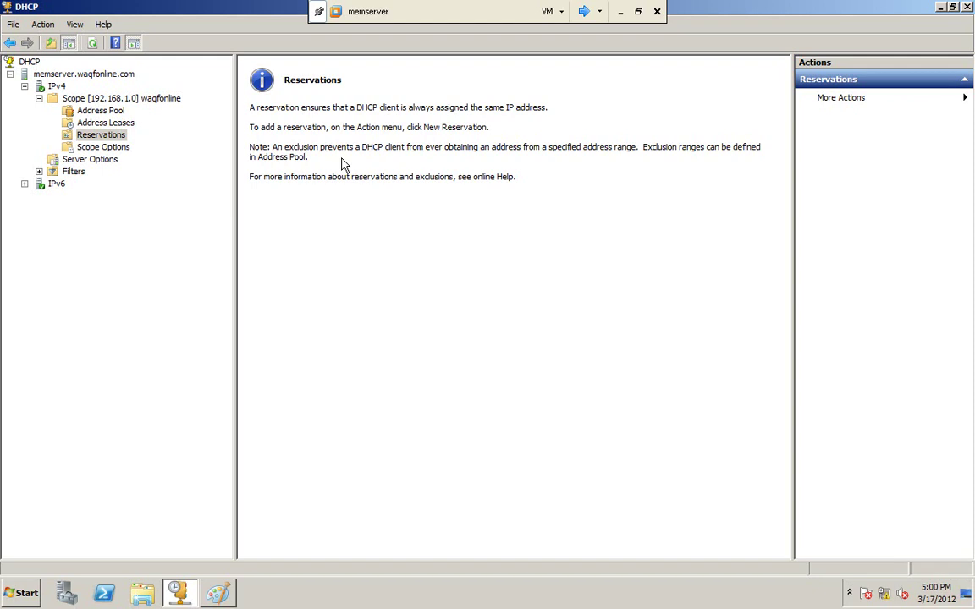
# Add the 003 Router option with IP address 192.168.1.100 to the waqfonline scope's options.
pyautogui.click(113, 124)
pyautogui.click(110, 148)
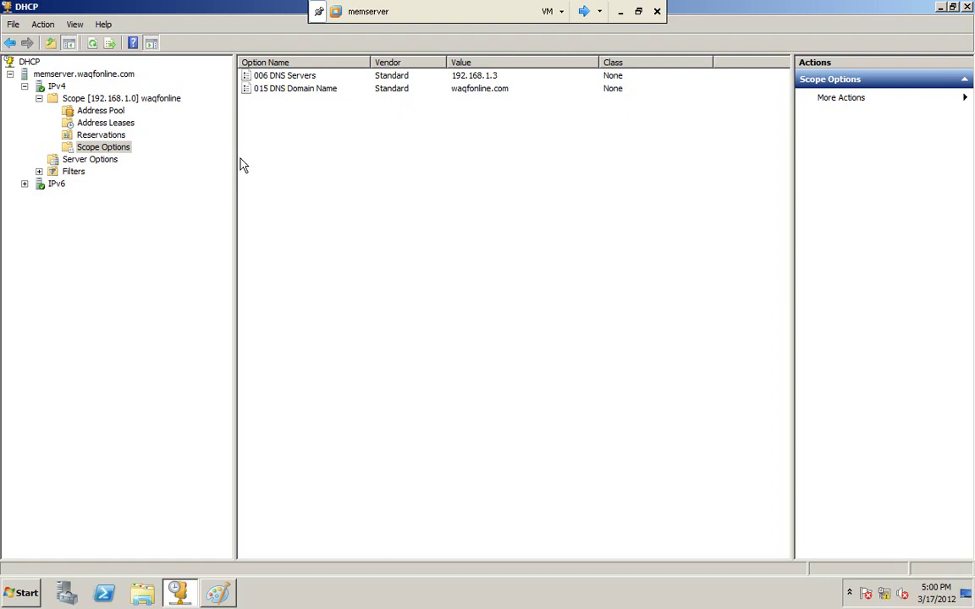
pyautogui.rightClick(306, 152)
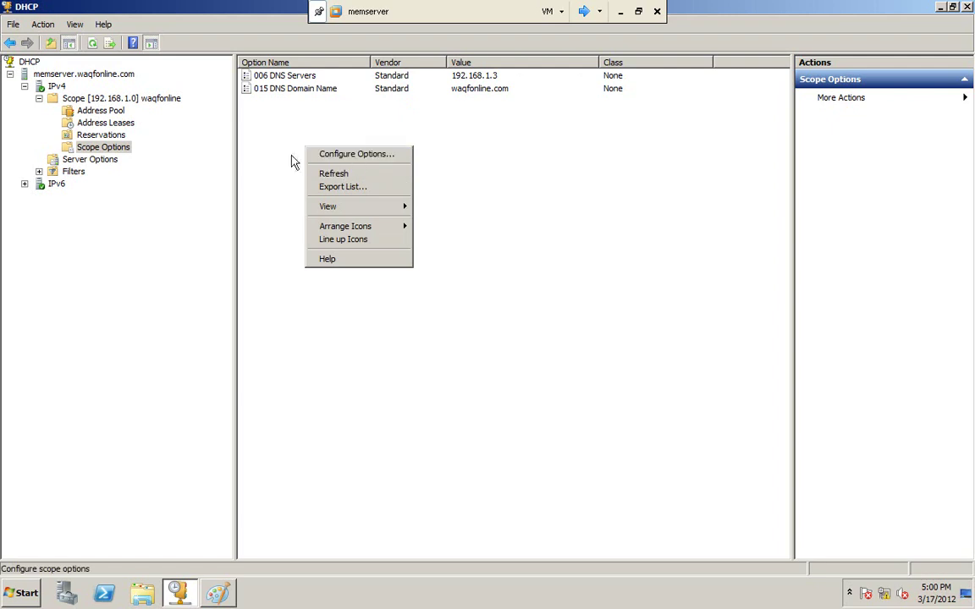
pyautogui.click(335, 161)
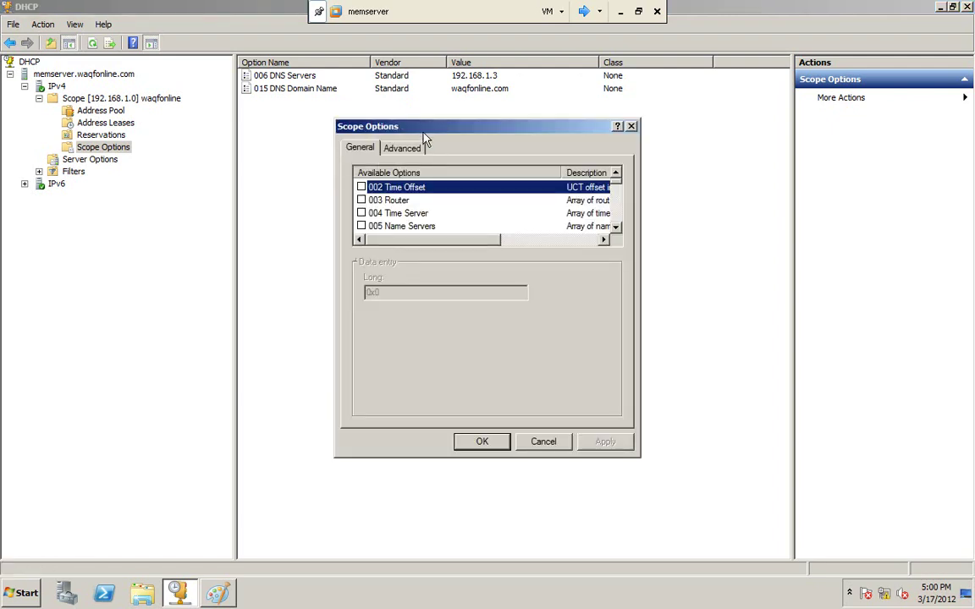
pyautogui.moveTo(446, 131); pyautogui.dragTo(470, 128)
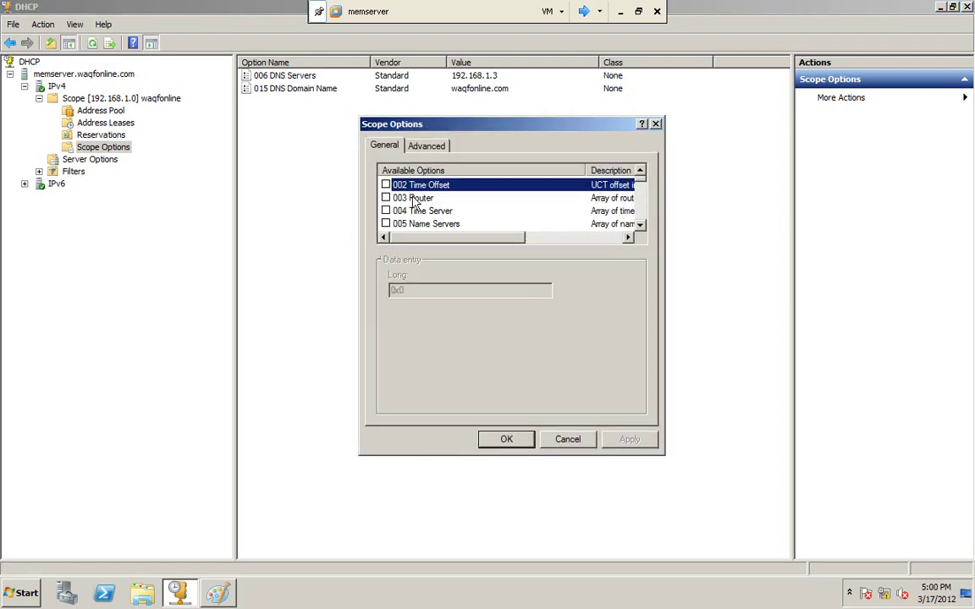
pyautogui.click(386, 197)
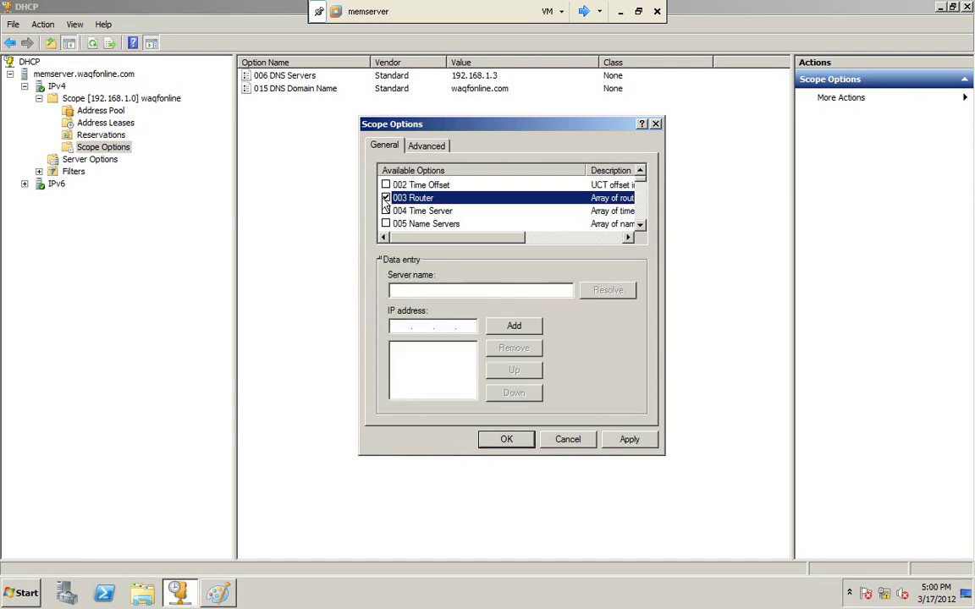
pyautogui.click(403, 327)
pyautogui.write('192 . 168 . 1 .')
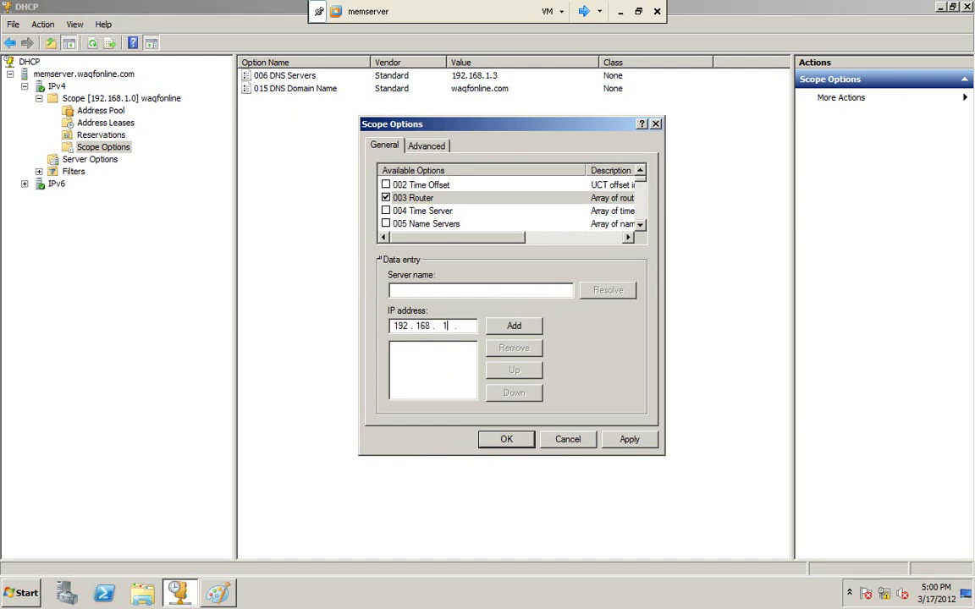
pyautogui.write(' 100')
pyautogui.click(511, 330)
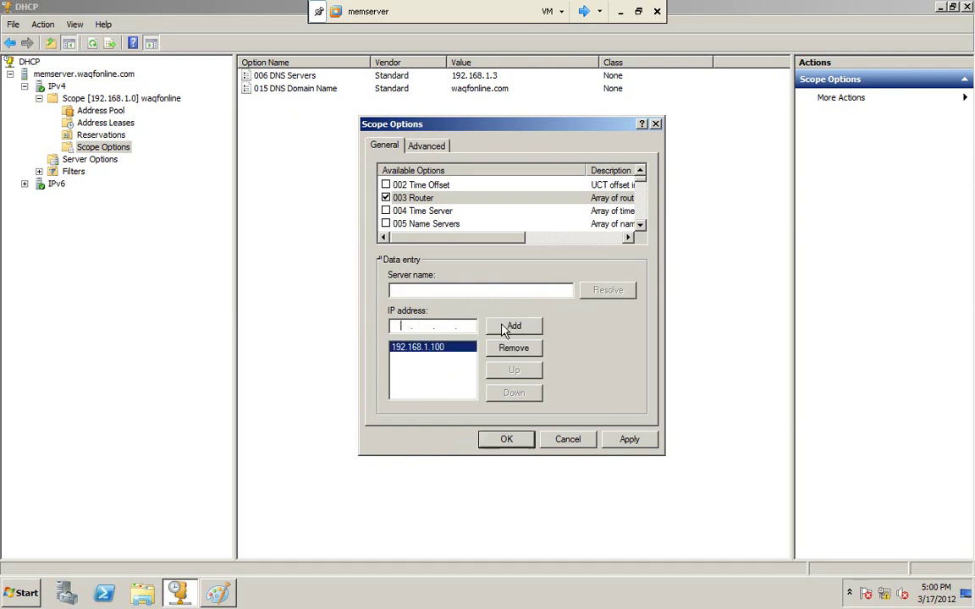
pyautogui.click(506, 440)
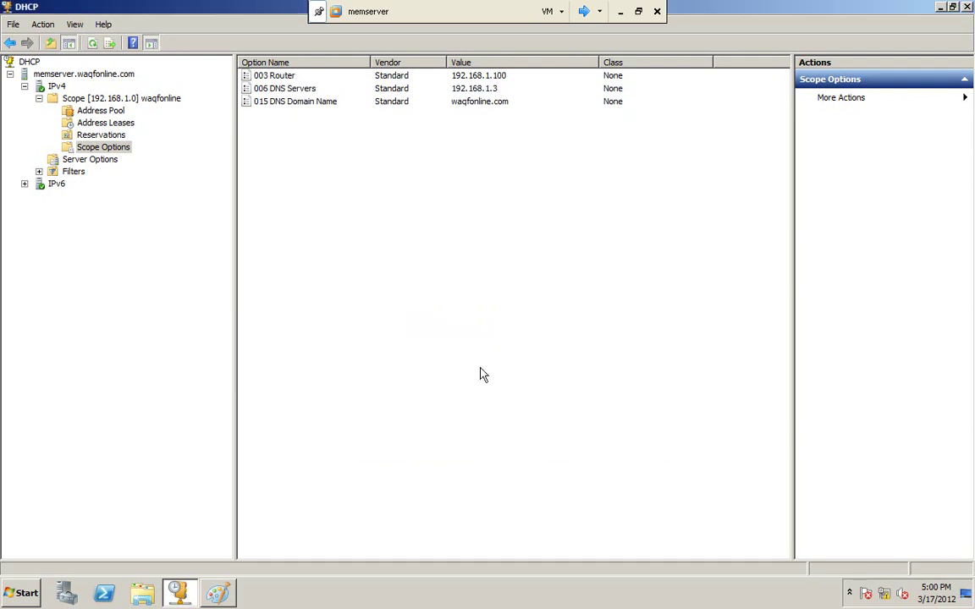
# Review the 003 Router entry in the scope options and check the scope's address leases.
pyautogui.click(296, 77)
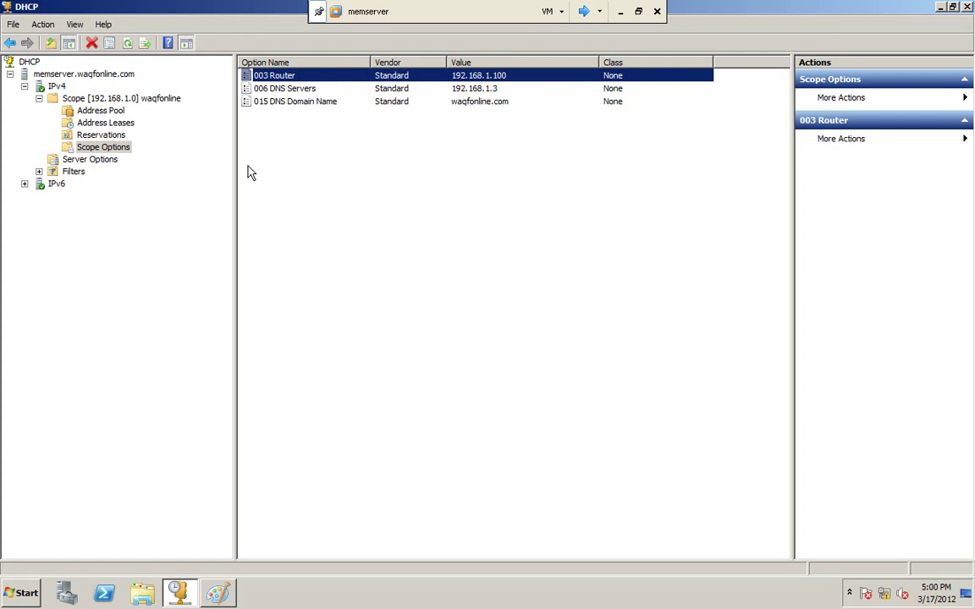
pyautogui.click(335, 205)
pyautogui.click(297, 76)
pyautogui.click(599, 12)
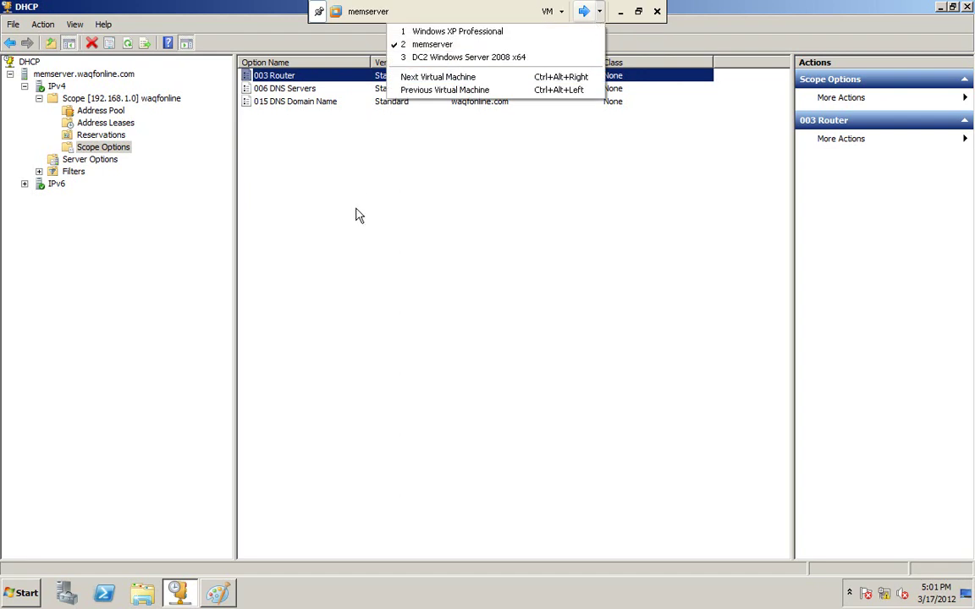
pyautogui.click(159, 119)
pyautogui.click(128, 123)
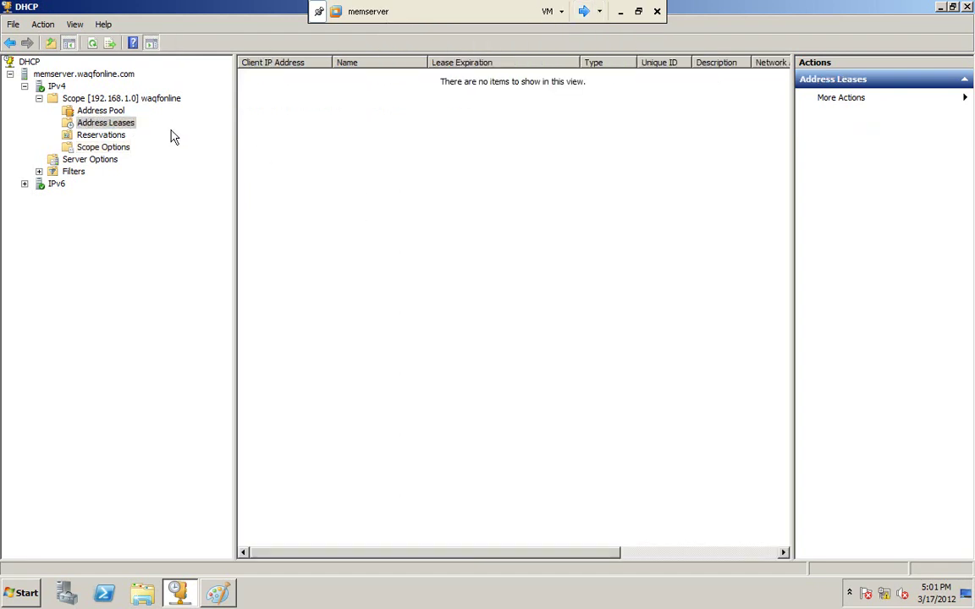
# Switch to the Windows XP Professional virtual machine and inspect the static address in its TCP/IP properties, moved clear of the other dialogs.
pyautogui.click(600, 12)
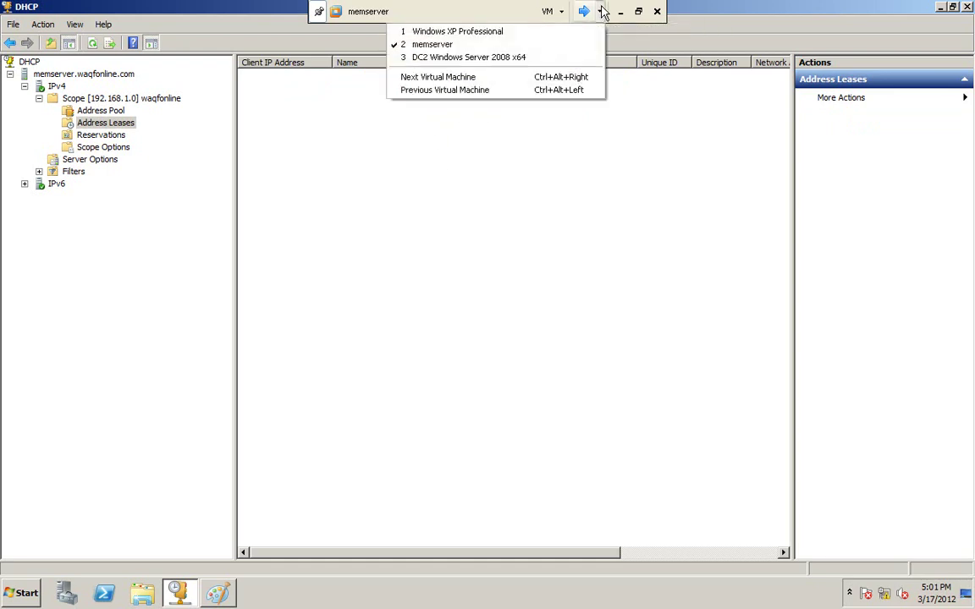
pyautogui.click(550, 36)
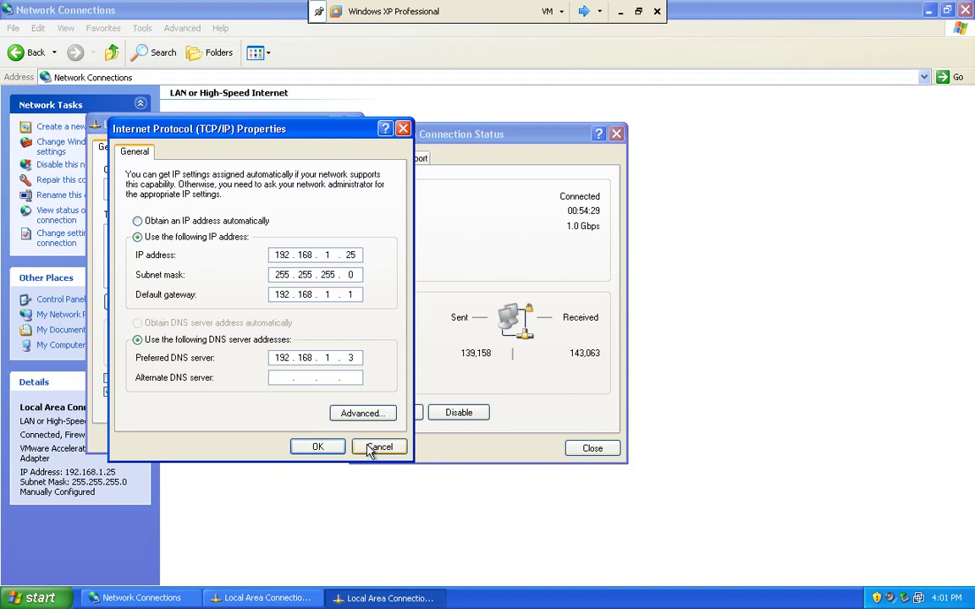
pyautogui.moveTo(352, 133); pyautogui.dragTo(668, 58)
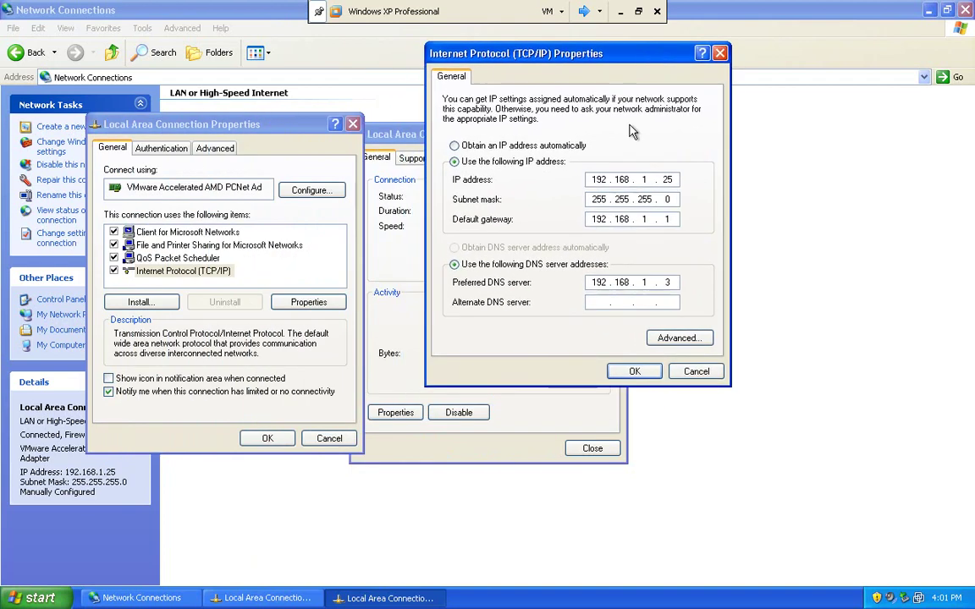
pyautogui.doubleClick(668, 180)
# Open a command prompt on the XP client and display its IP configuration with ipconfig.
pyautogui.click(34, 598)
pyautogui.click(180, 529)
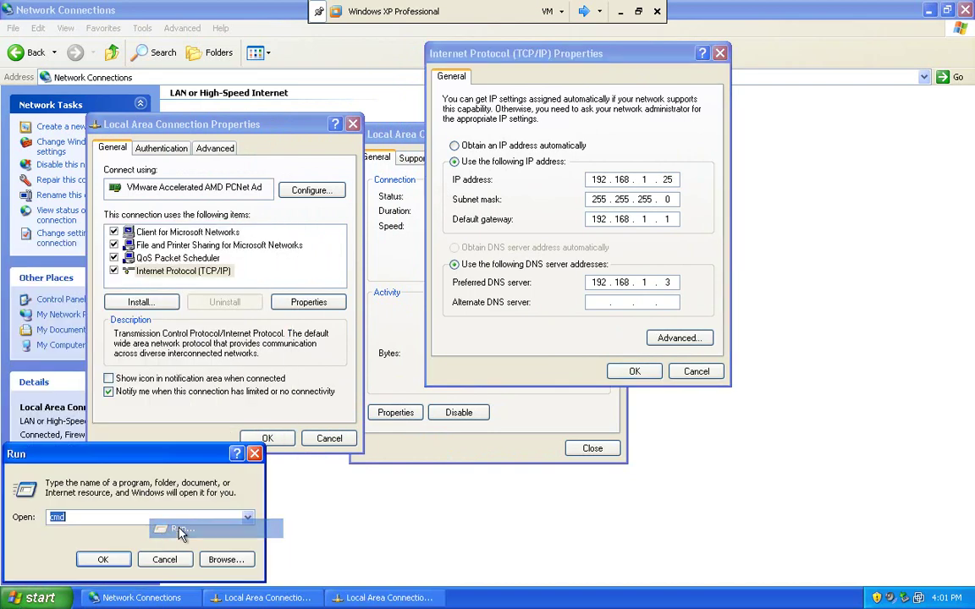
pyautogui.press('Return')
pyautogui.write('ipcon')
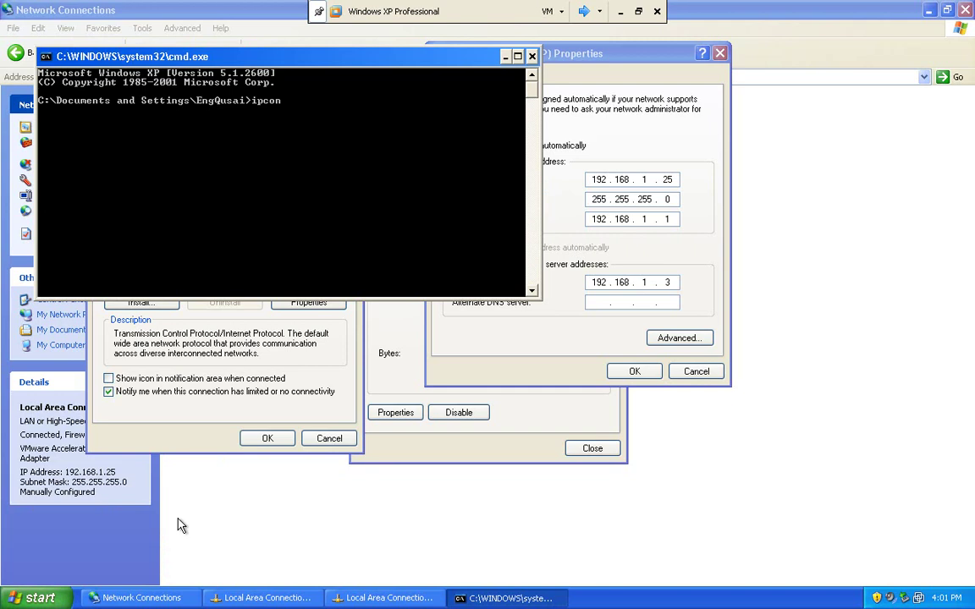
pyautogui.write('fig')
pyautogui.press('Return')
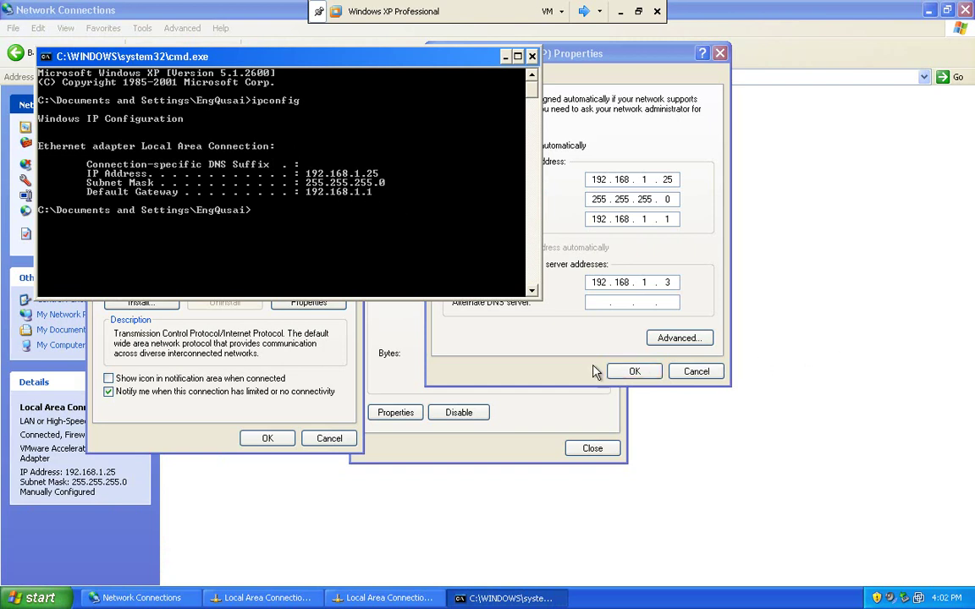
# Set the Local Area Connection to obtain its IP address and DNS server address automatically, and close the connection dialogs.
pyautogui.click(577, 144)
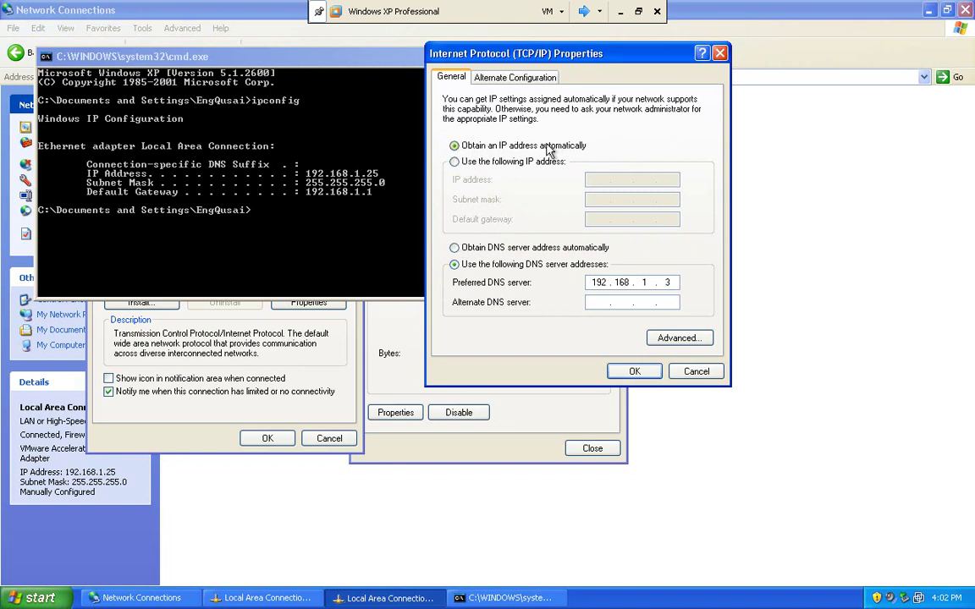
pyautogui.click(457, 250)
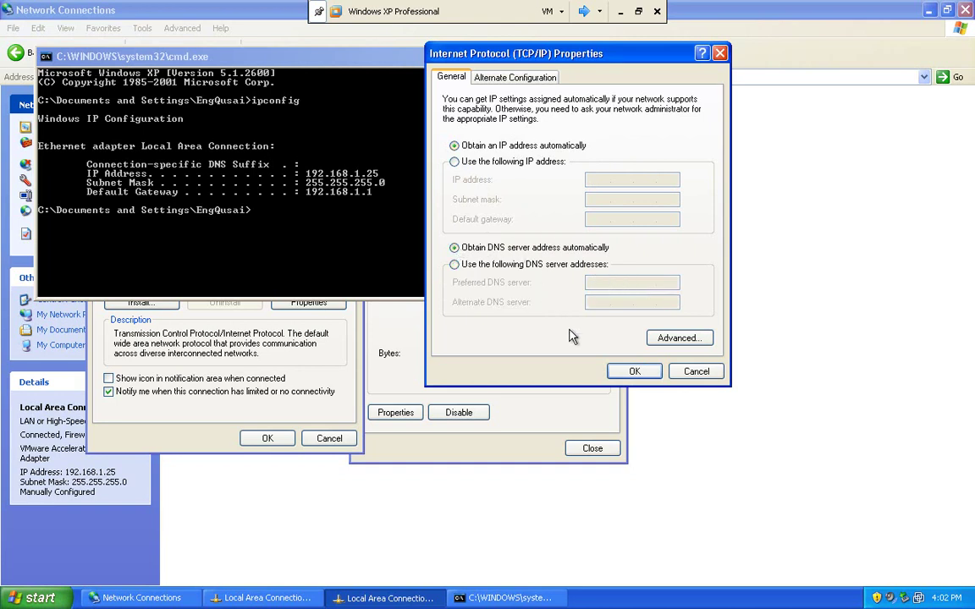
pyautogui.click(636, 371)
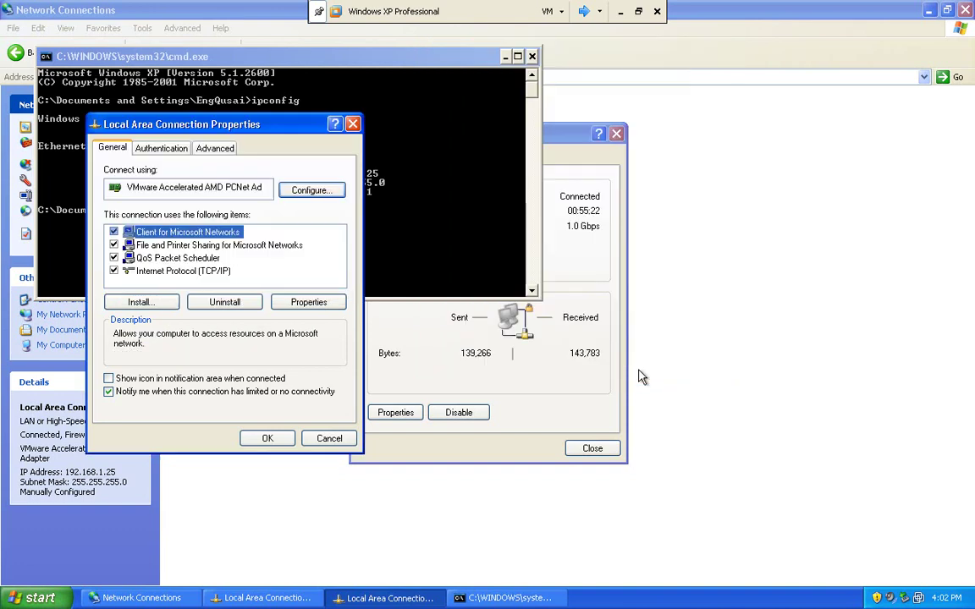
pyautogui.click(267, 438)
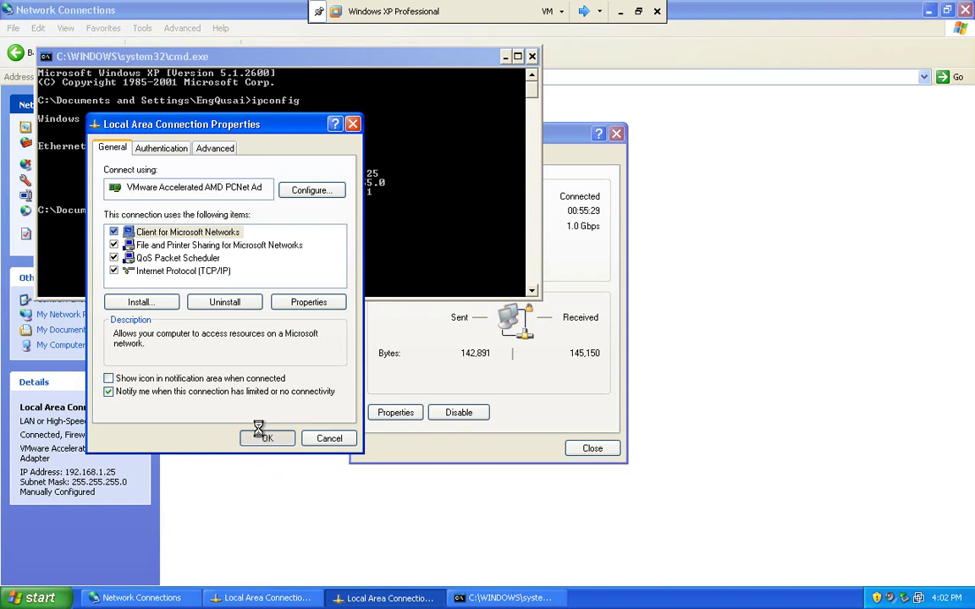
pyautogui.click(591, 449)
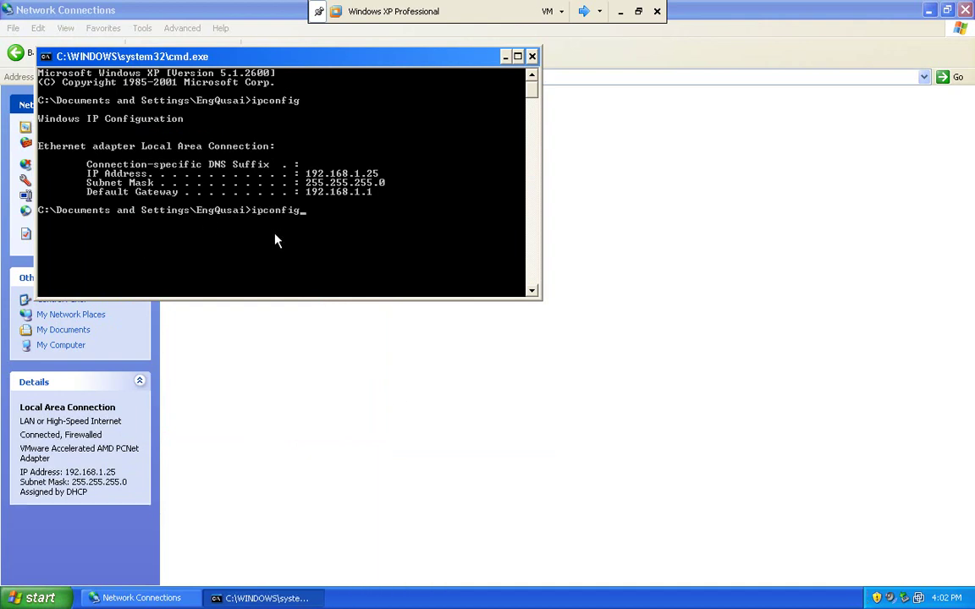
# Renew the client's DHCP lease with ipconfig /renew, displaying the configuration with ipconfig before and after.
pyautogui.press('Return')
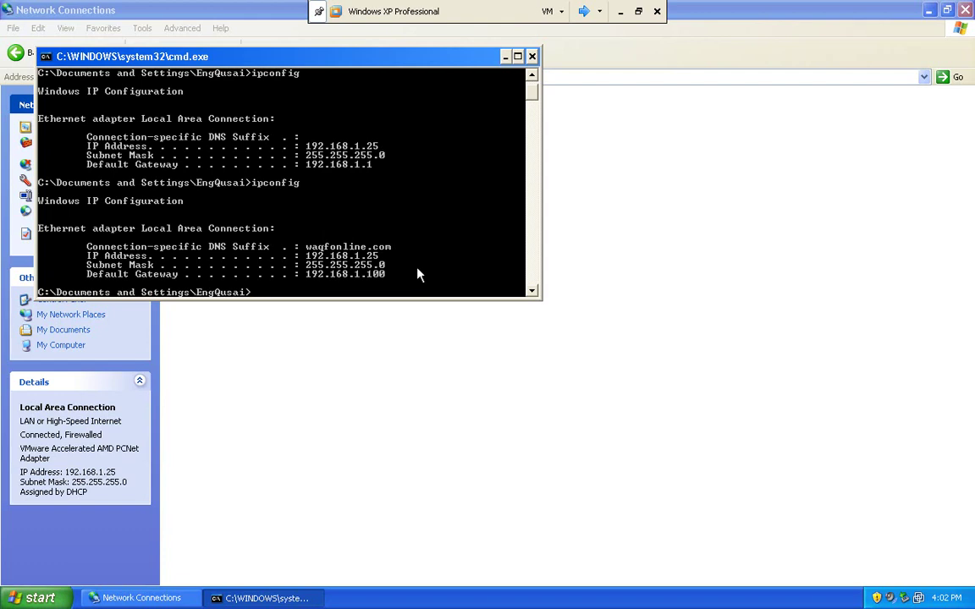
pyautogui.write('ipconfig /renew')
pyautogui.press('Return')
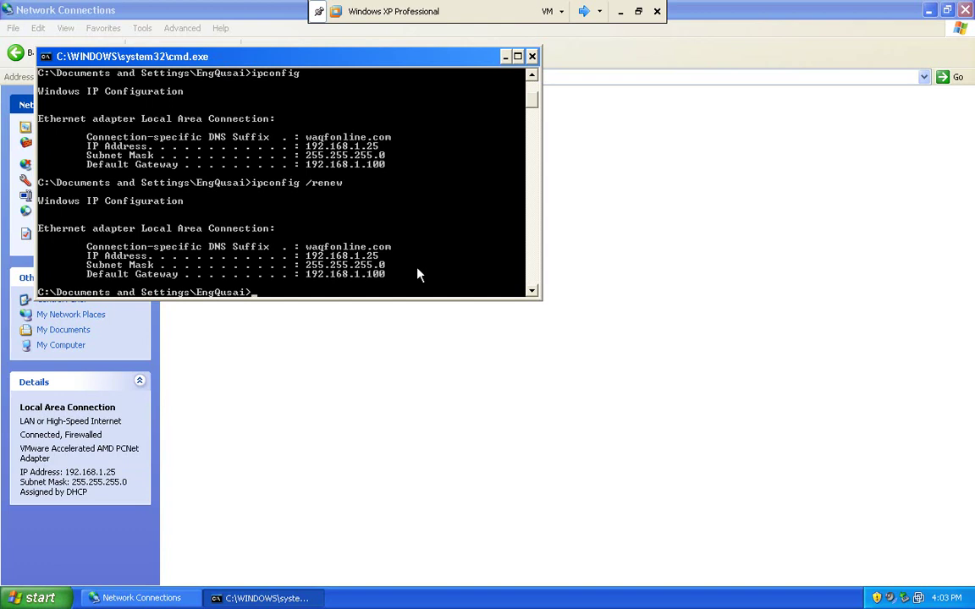
pyautogui.press('Up')
pyautogui.press('Up')
pyautogui.press('Return')
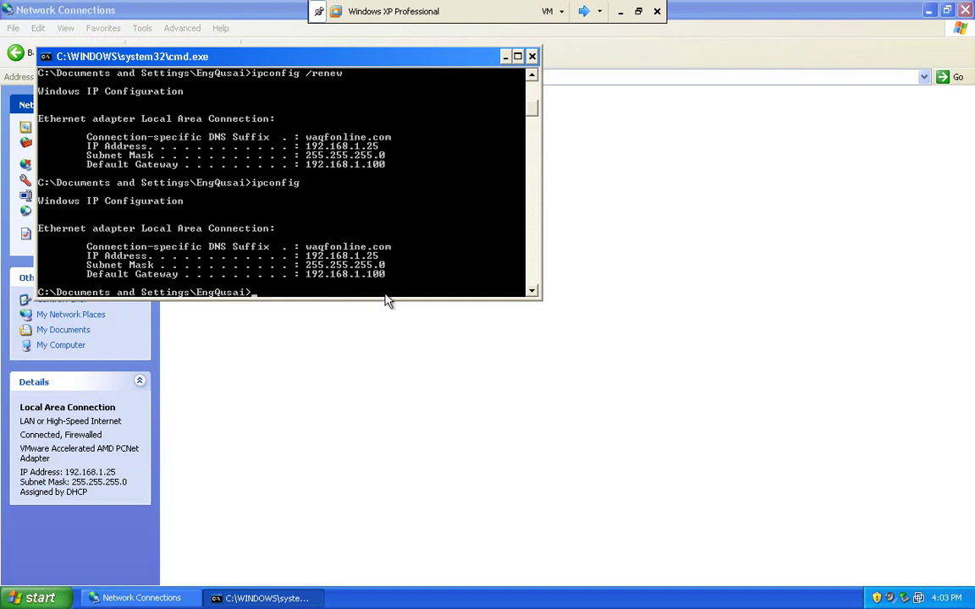
# Repeat the lease renewal with ipconfig /renew and recheck the client's configuration with ipconfig.
pyautogui.press('Up')
pyautogui.press('Up')
pyautogui.press('Return')
pyautogui.press('Up')
pyautogui.press('Up')
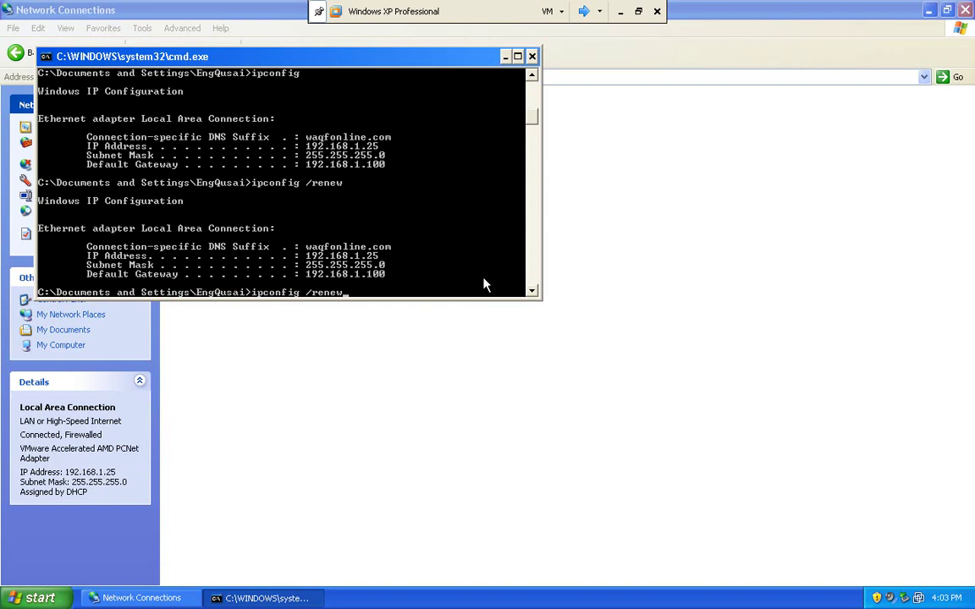
pyautogui.press('Return')
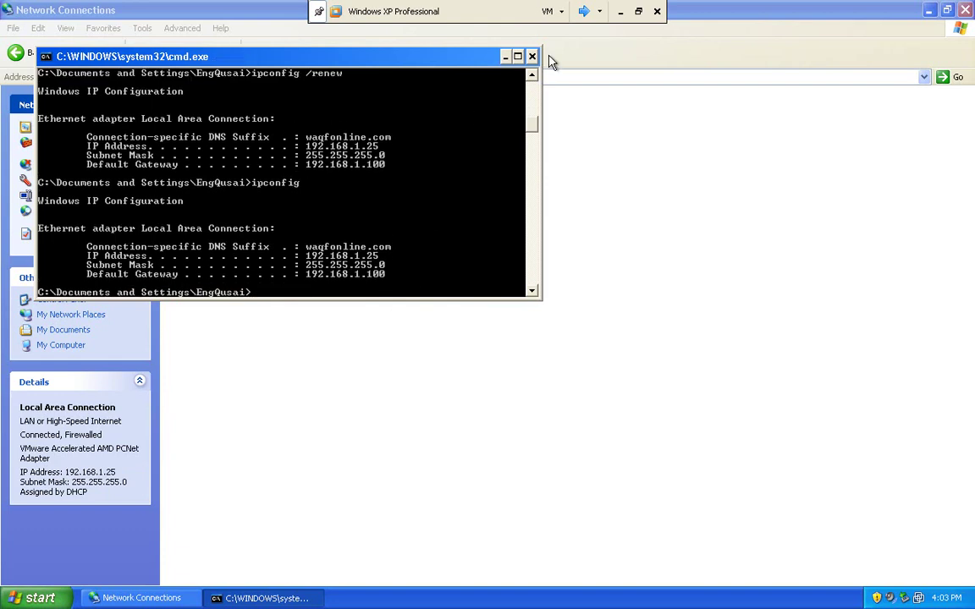
# Switch back to the memserver virtual machine and refresh the scope's address leases to check for the XP client.
pyautogui.click(562, 14)
pyautogui.click(584, 11)
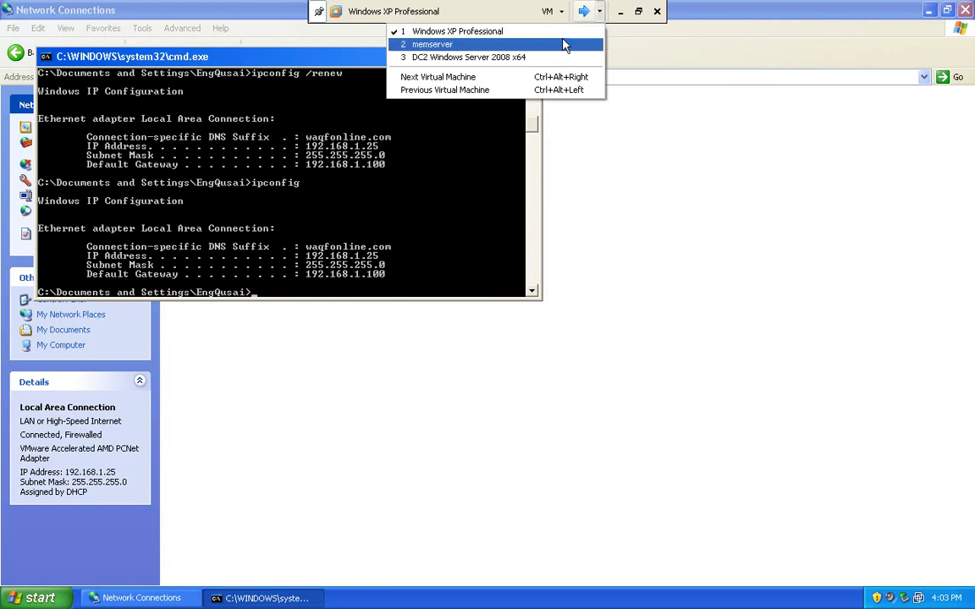
pyautogui.click(443, 44)
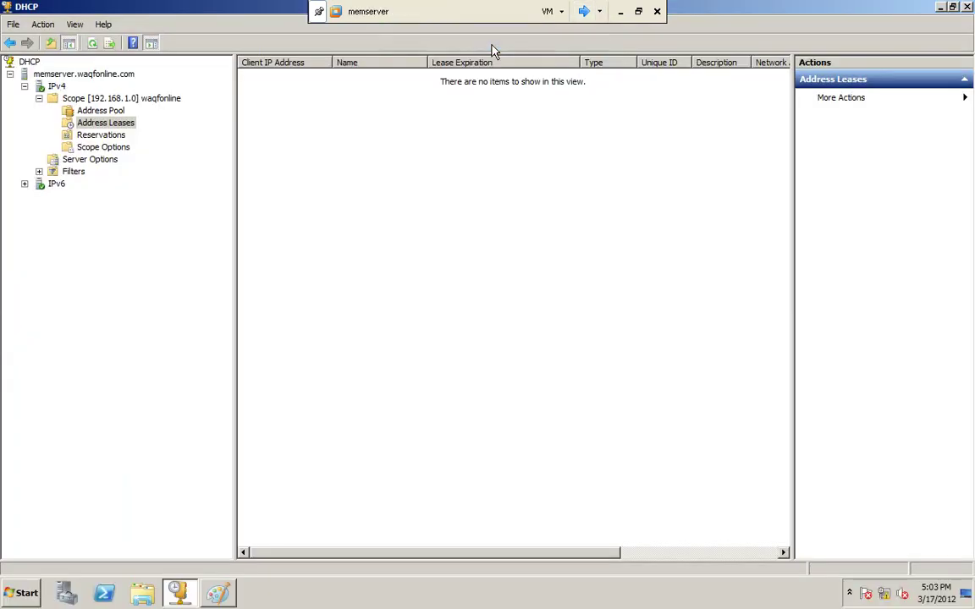
pyautogui.rightClick(298, 120)
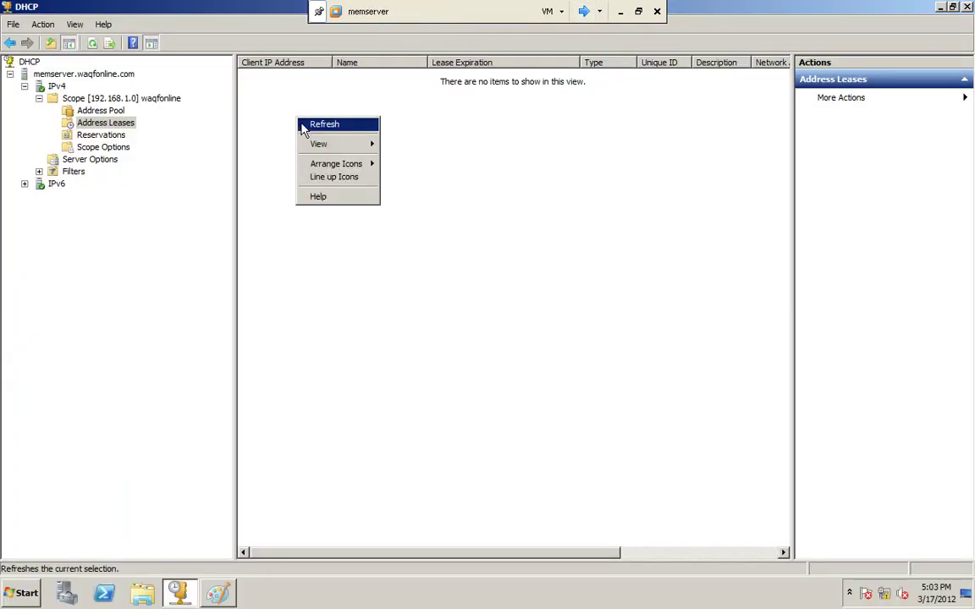
pyautogui.click(304, 126)
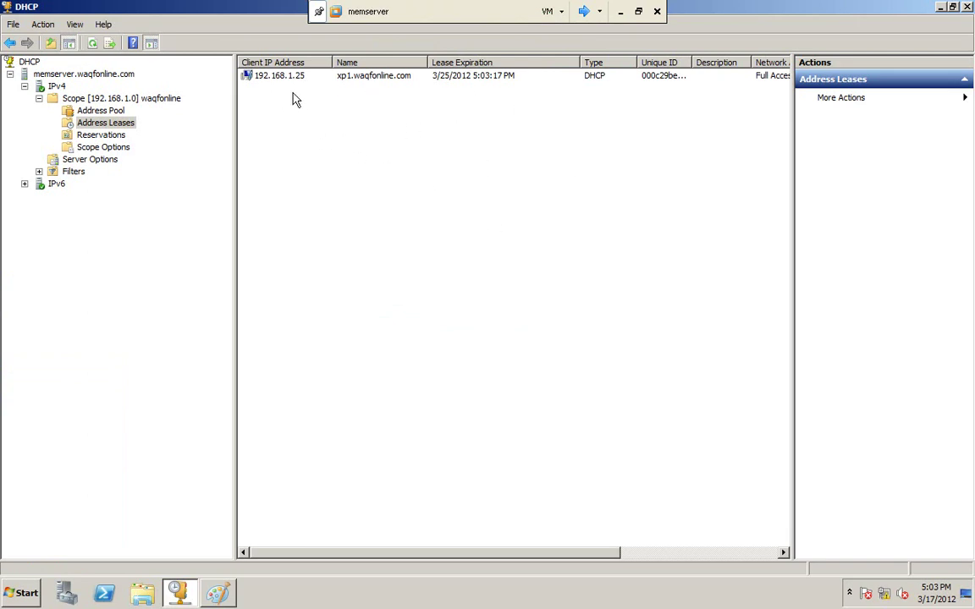
# Add an exclusion range from 192.168.1.25 to 192.168.1.25 to the waqfonline scope's address pool and close the exclusion dialog.
pyautogui.click(85, 100)
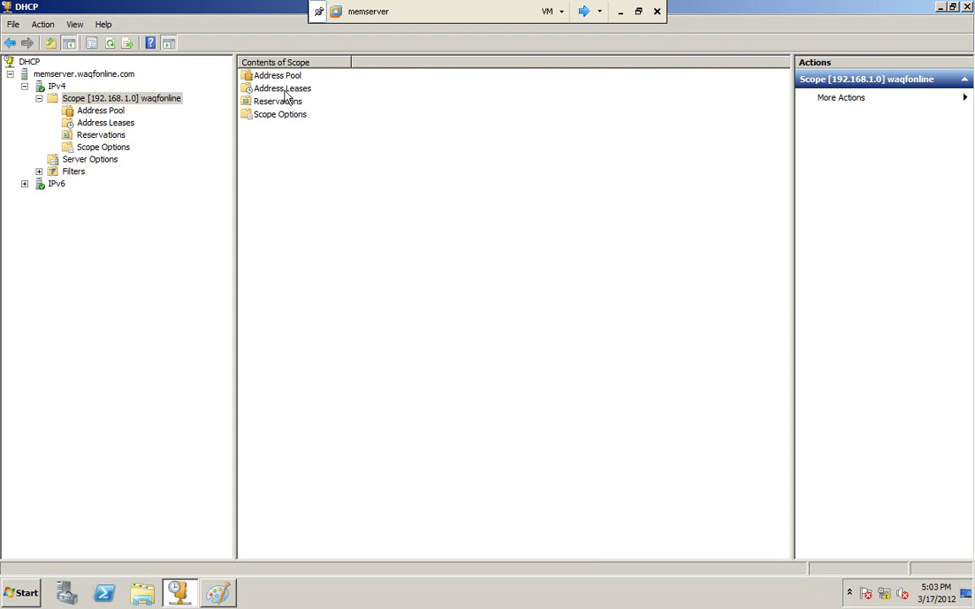
pyautogui.rightClick(282, 134)
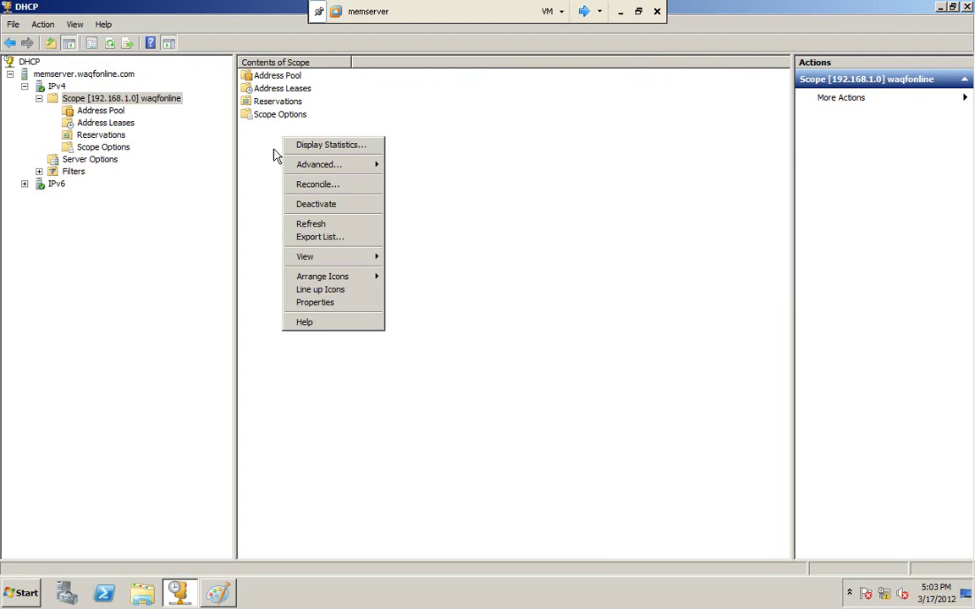
pyautogui.click(93, 114)
pyautogui.rightClick(414, 168)
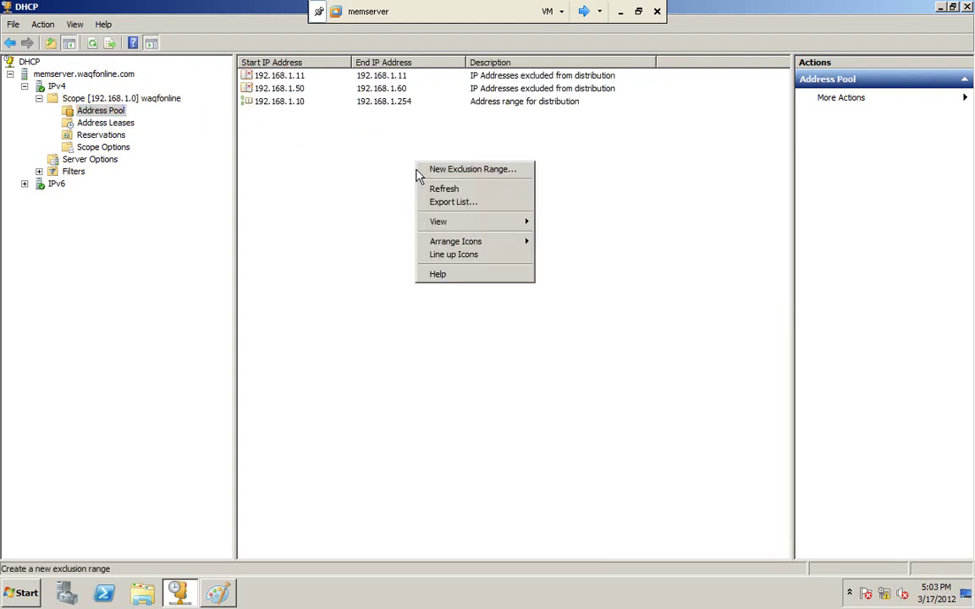
pyautogui.click(458, 170)
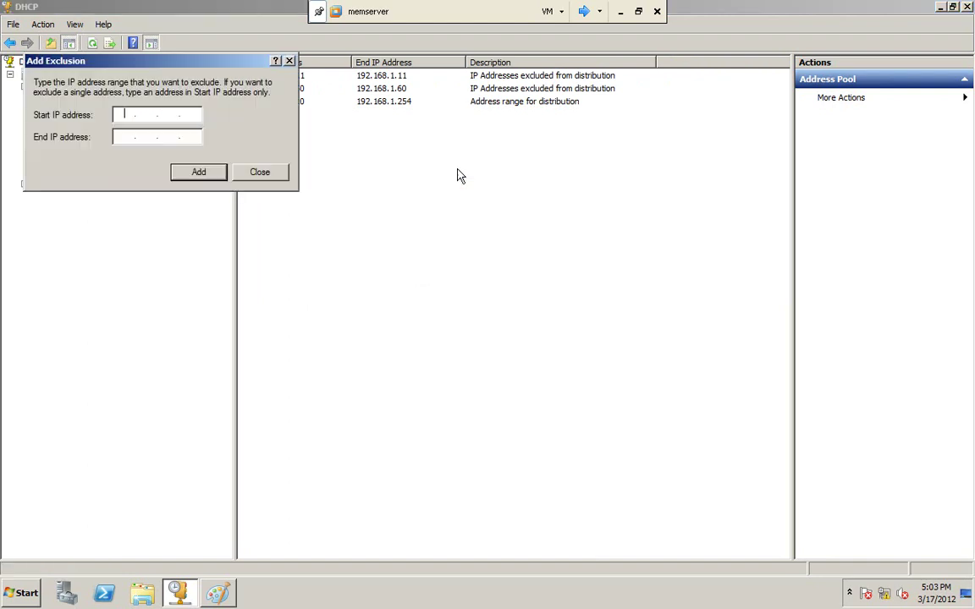
pyautogui.moveTo(185, 66); pyautogui.dragTo(514, 190)
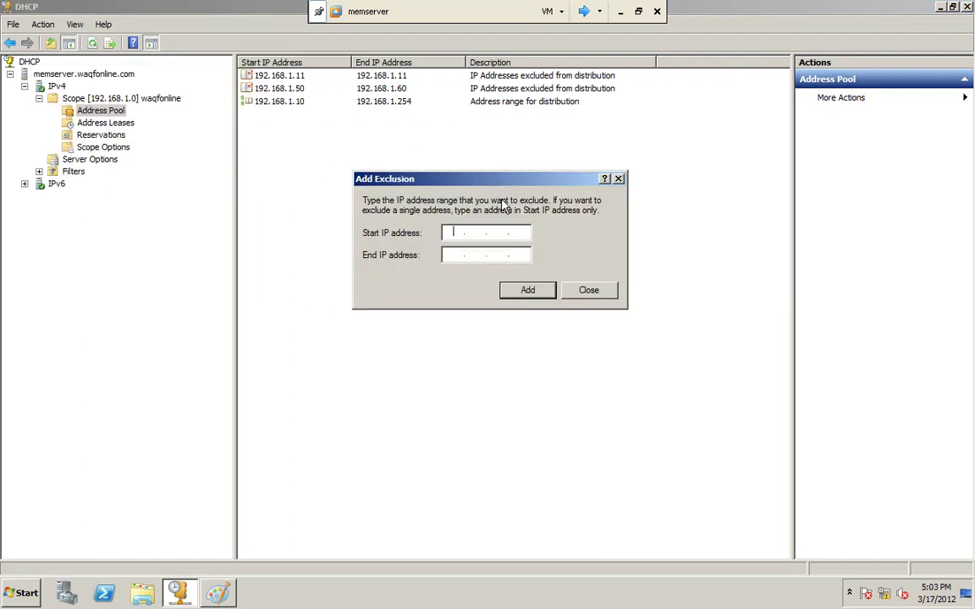
pyautogui.write('192 . 168 . 1 . 25')
pyautogui.click(486, 255)
pyautogui.write('192.168.1')
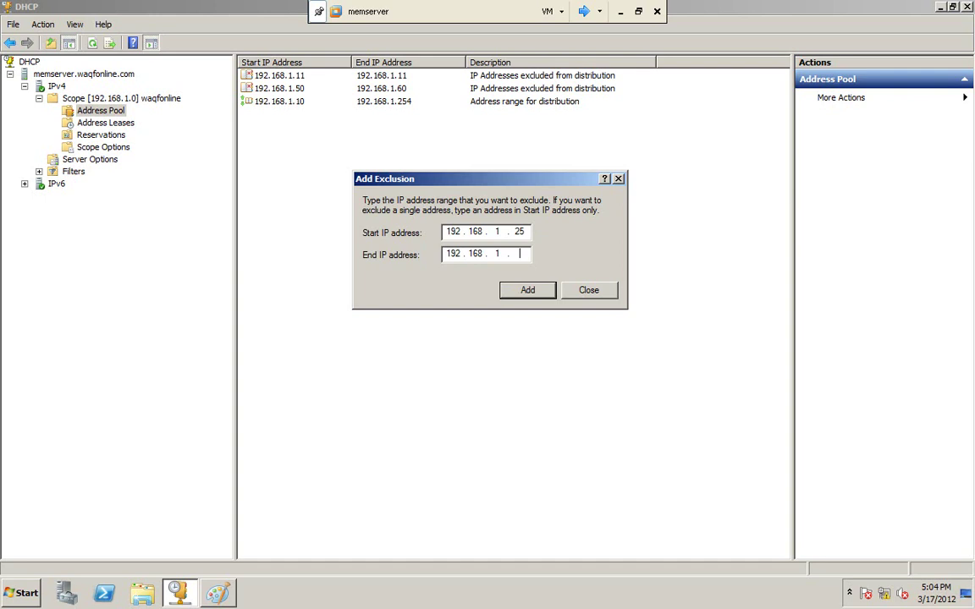
pyautogui.write('.25')
pyautogui.press('Return')
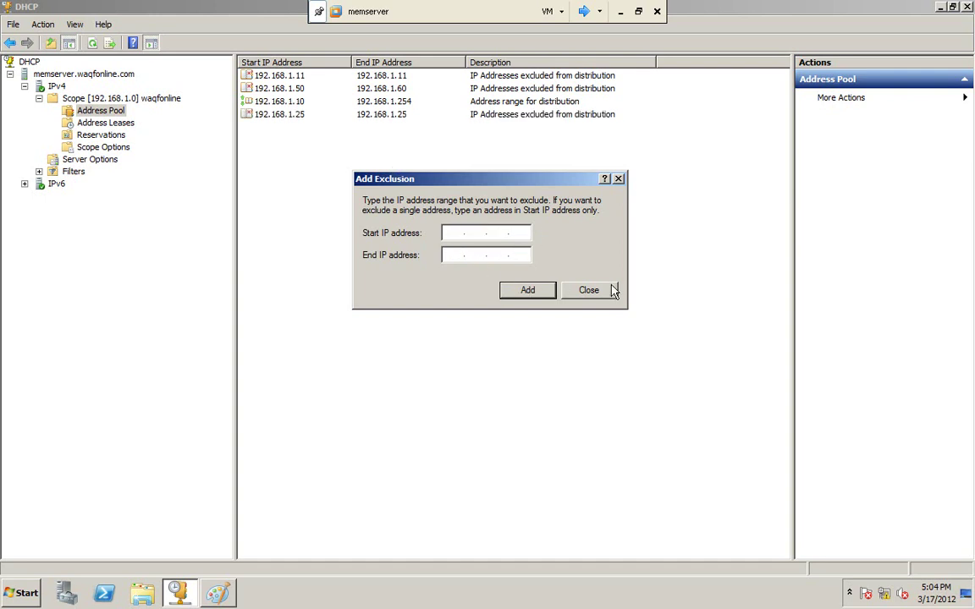
pyautogui.click(562, 288)
# Switch to the Windows XP Professional virtual machine and renew its DHCP lease with ipconfig /renew.
pyautogui.click(599, 11)
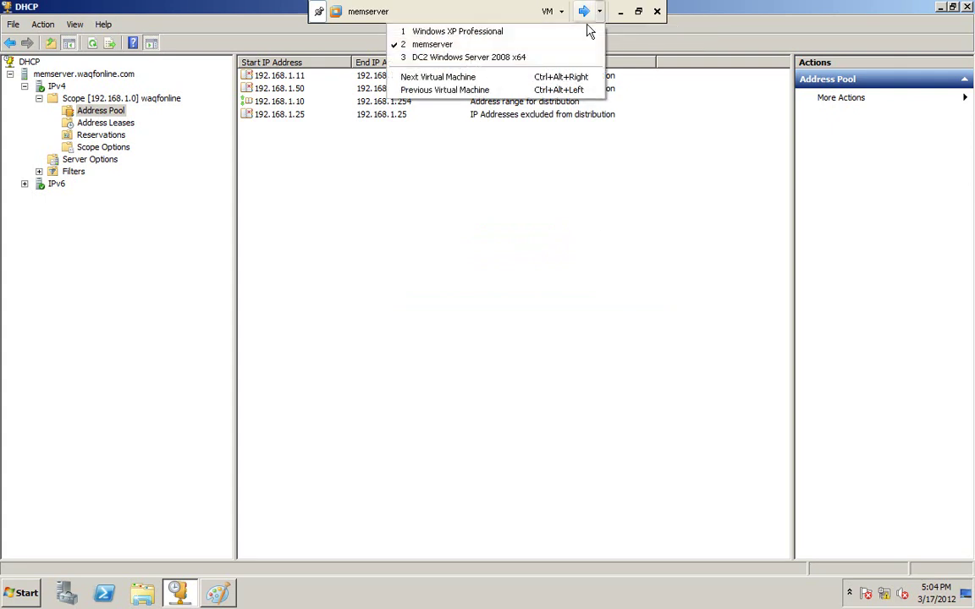
pyautogui.click(518, 36)
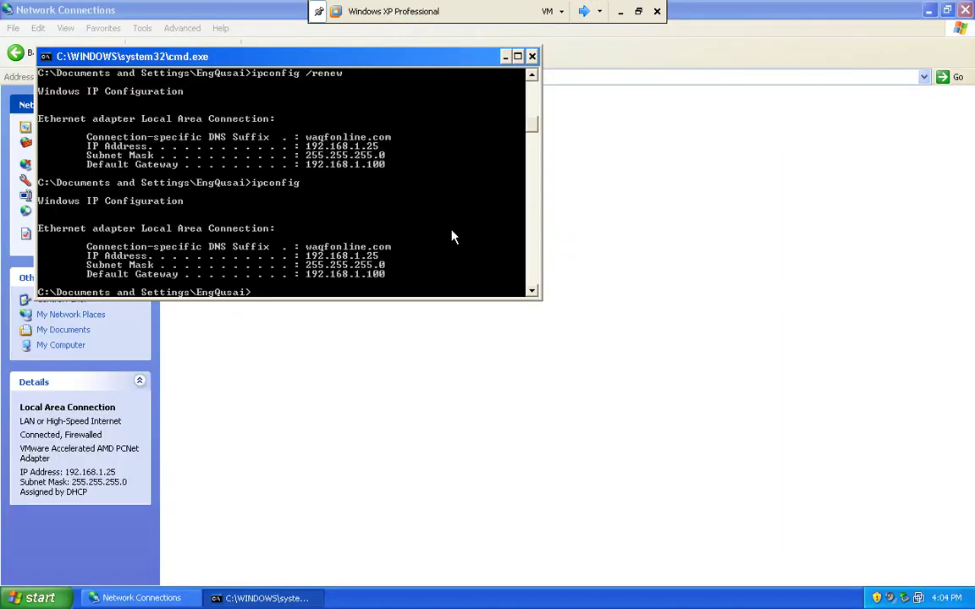
pyautogui.press('Up')
pyautogui.press('Up')
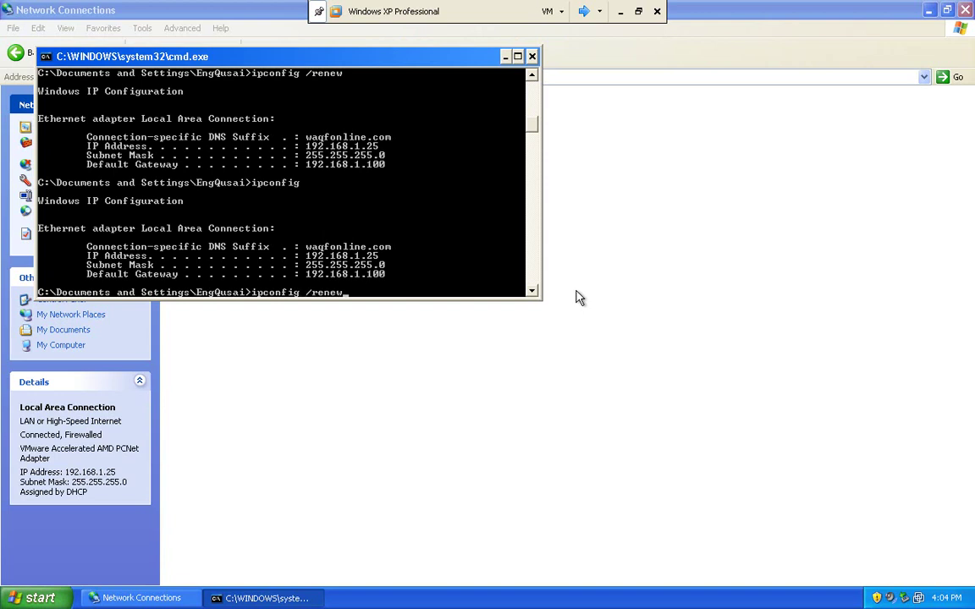
pyautogui.press('Return')
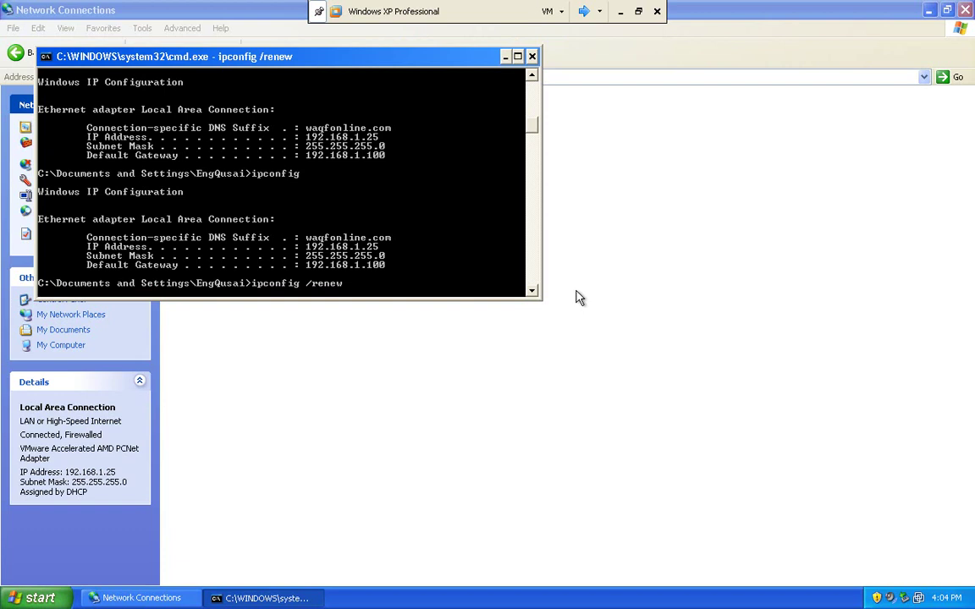
# Make the command window taller and display the client's current IP configuration with ipconfig.
pyautogui.press('Up')
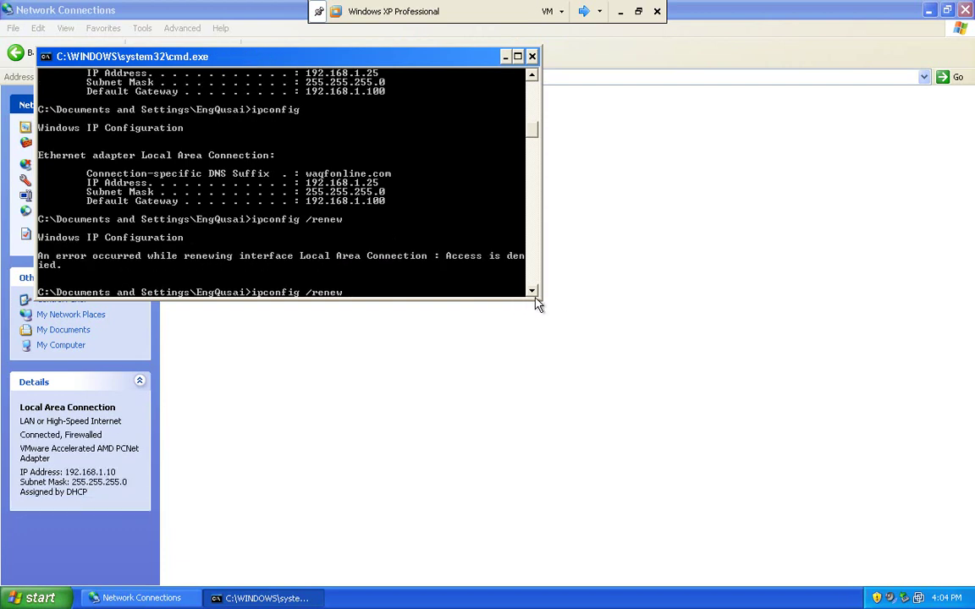
pyautogui.moveTo(541, 296); pyautogui.dragTo(687, 390)
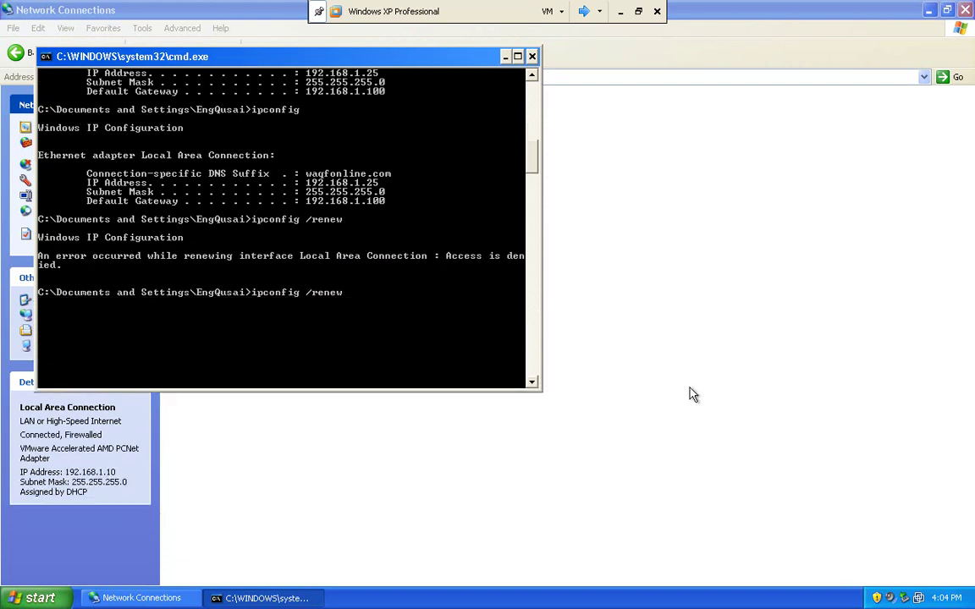
pyautogui.press('BackSpace')
pyautogui.press('BackSpace')
pyautogui.press('BackSpace')
pyautogui.press('BackSpace')
pyautogui.press('BackSpace')
pyautogui.press('BackSpace')
pyautogui.press('BackSpace')
pyautogui.press('Return')
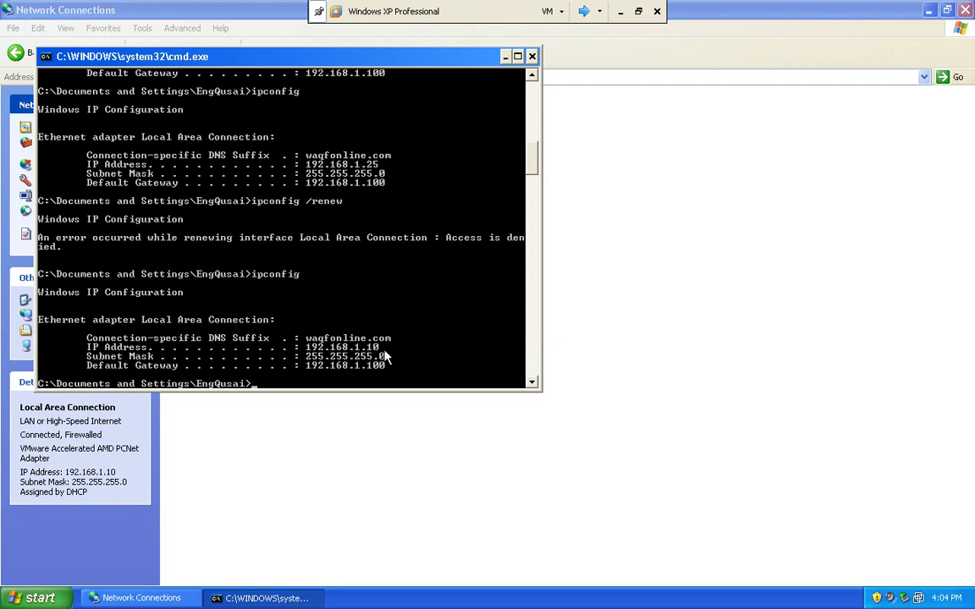
# Switch back to the memserver virtual machine and check the scope's address leases.
pyautogui.click(598, 11)
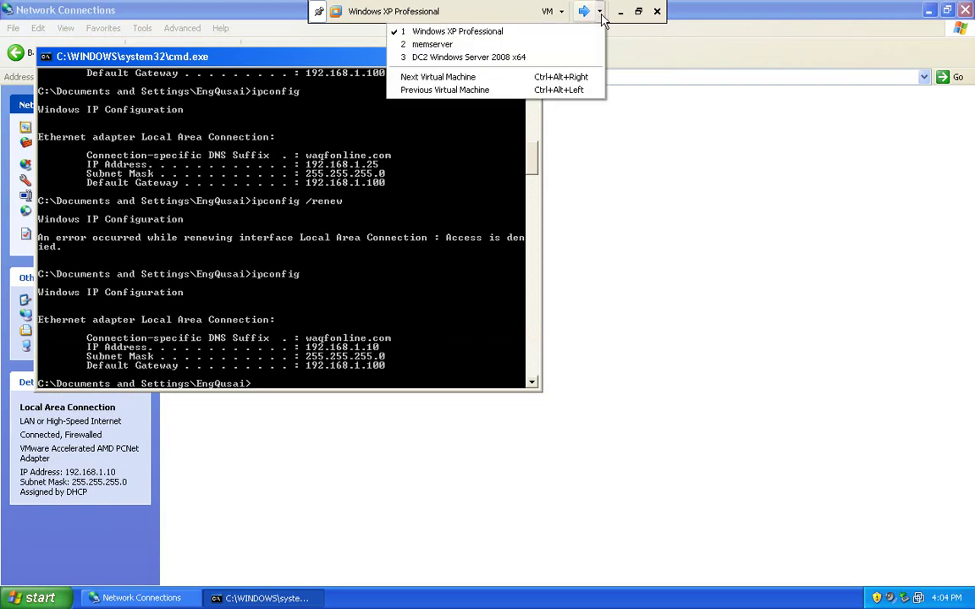
pyautogui.click(541, 45)
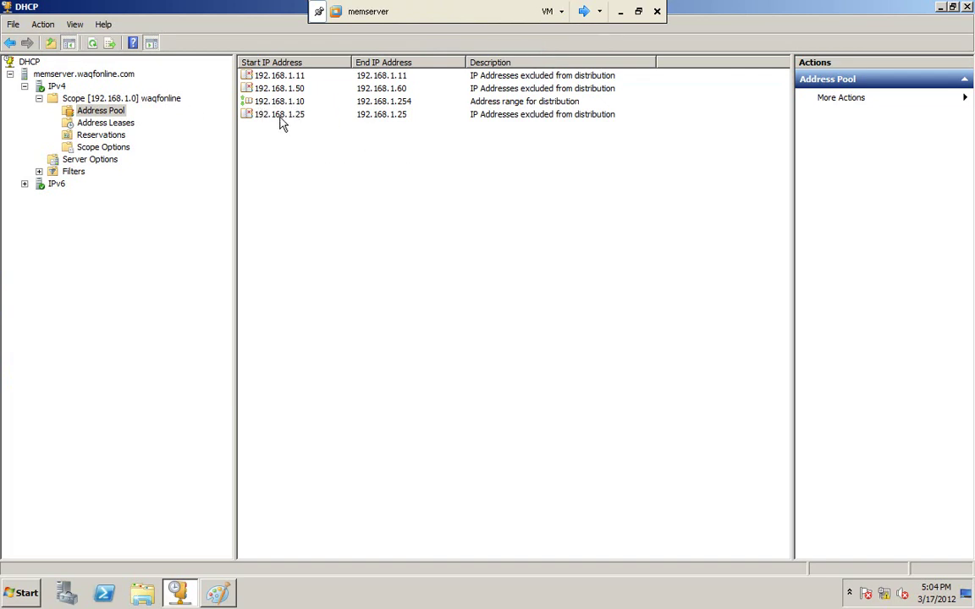
pyautogui.click(85, 125)
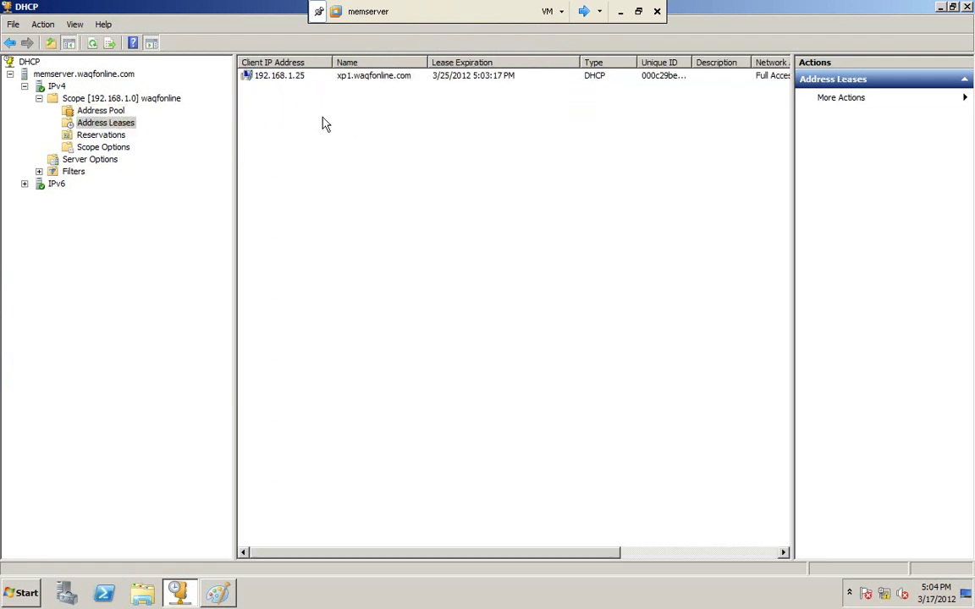
pyautogui.rightClick(315, 110)
pyautogui.click(327, 115)
# Start a new reservation in the waqfonline scope named XP1 with the IP address 192.168.1.99.
pyautogui.click(80, 135)
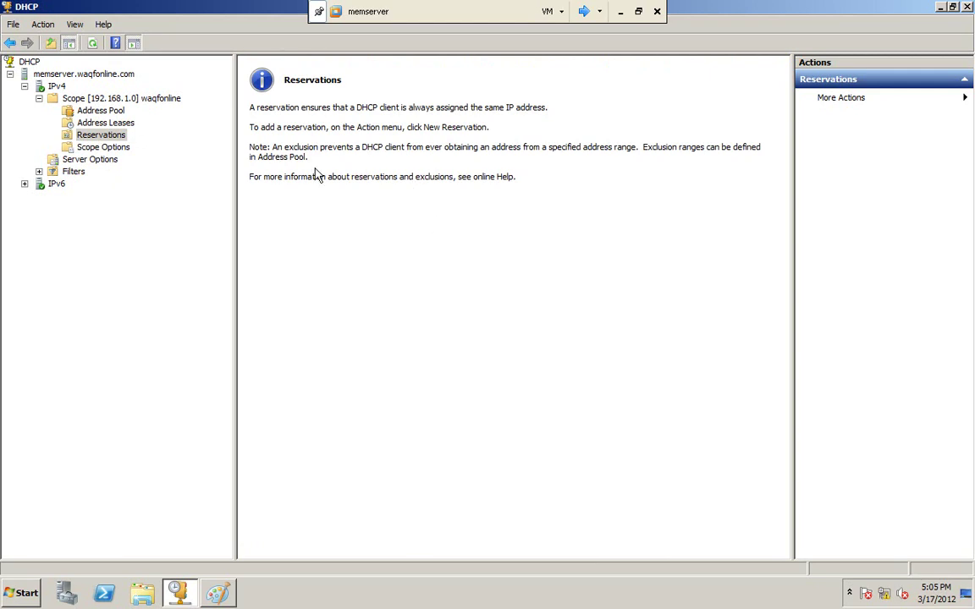
pyautogui.rightClick(110, 146)
pyautogui.click(104, 136)
pyautogui.rightClick(107, 134)
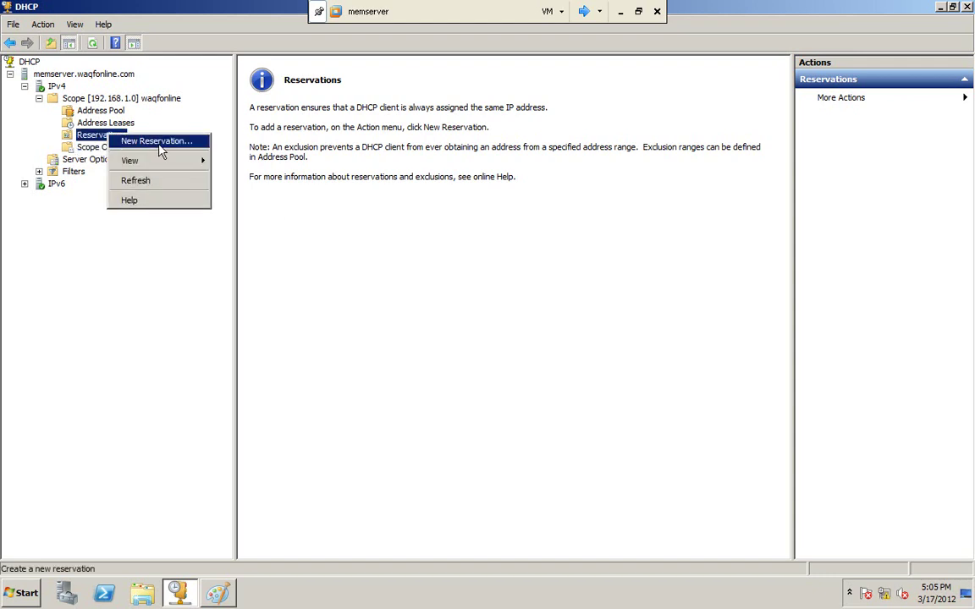
pyautogui.click(159, 146)
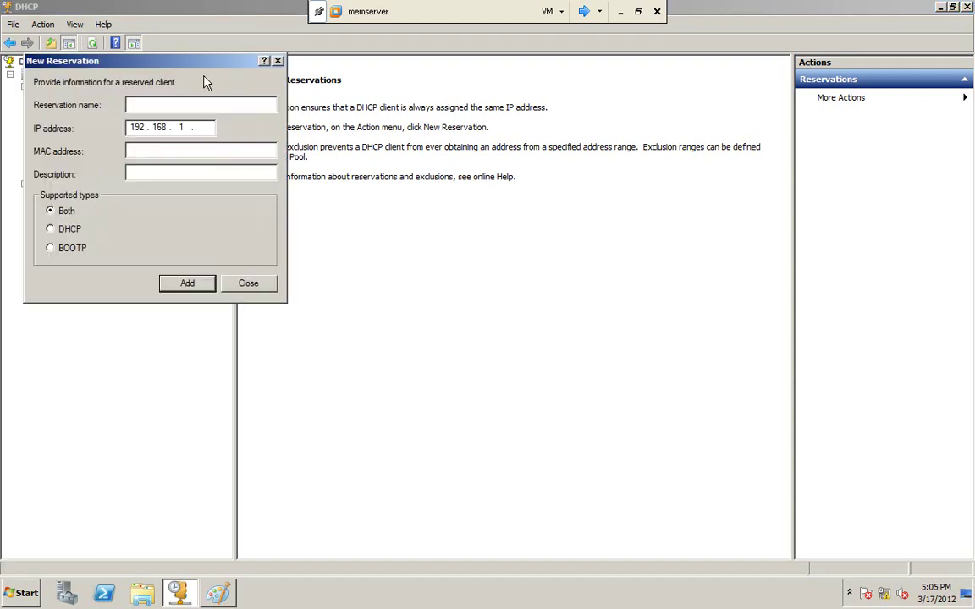
pyautogui.moveTo(191, 70); pyautogui.dragTo(527, 154)
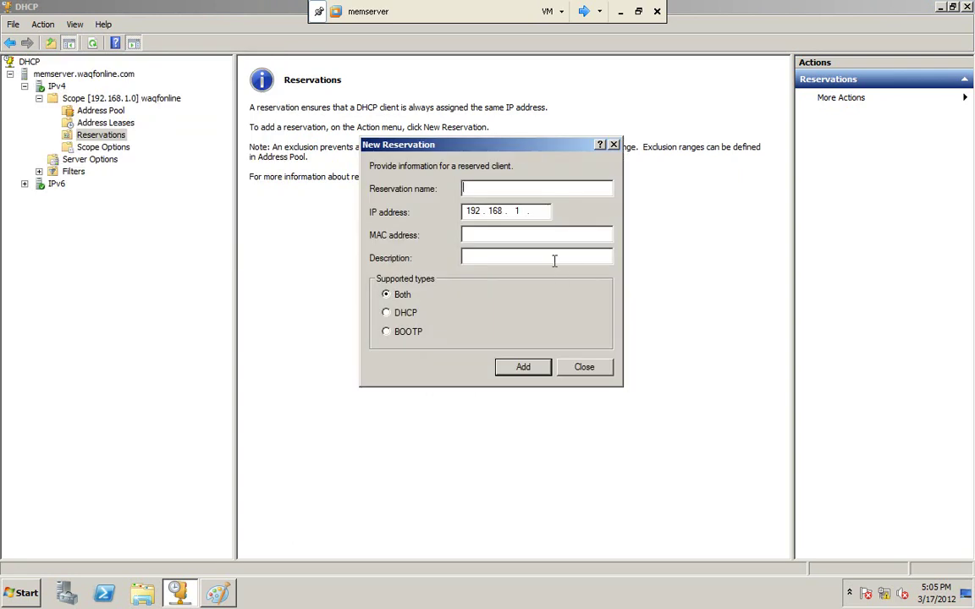
pyautogui.write('XP1')
pyautogui.click(545, 215)
pyautogui.write('99')
# Switch to the Windows XP Professional virtual machine and display its full network configuration with ipconfig /all in an enlarged command window.
pyautogui.click(599, 12)
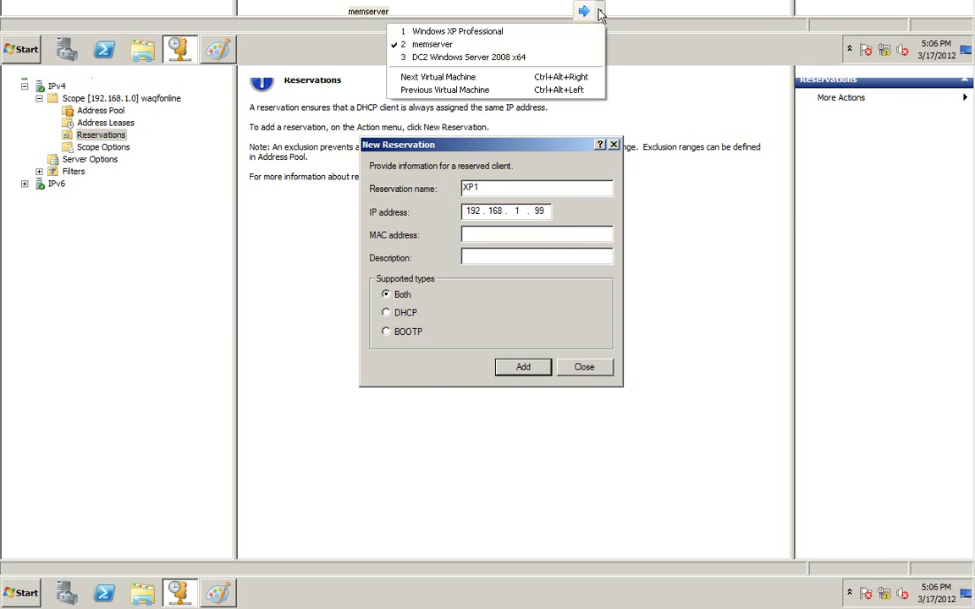
pyautogui.click(563, 34)
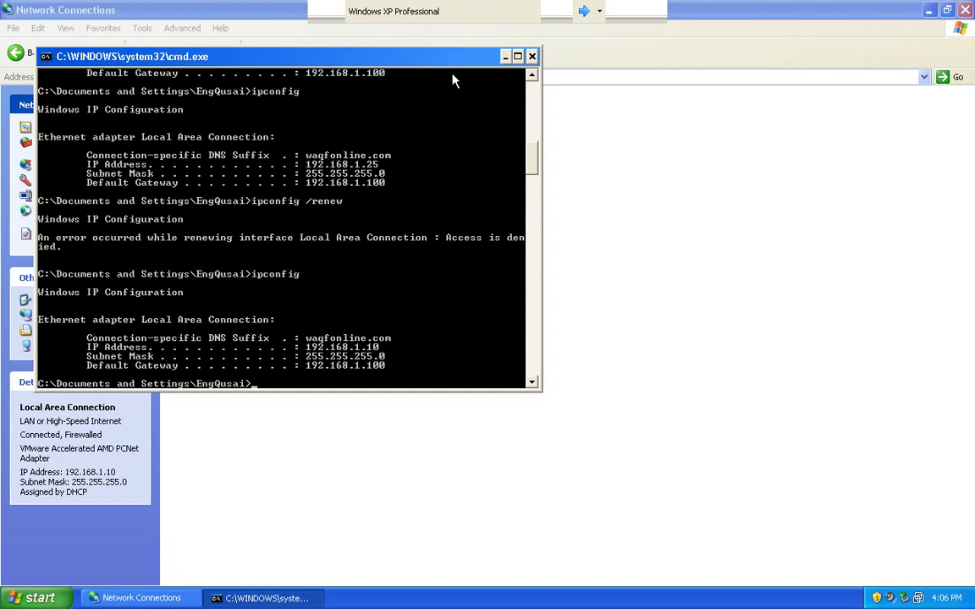
pyautogui.moveTo(543, 393); pyautogui.dragTo(669, 514)
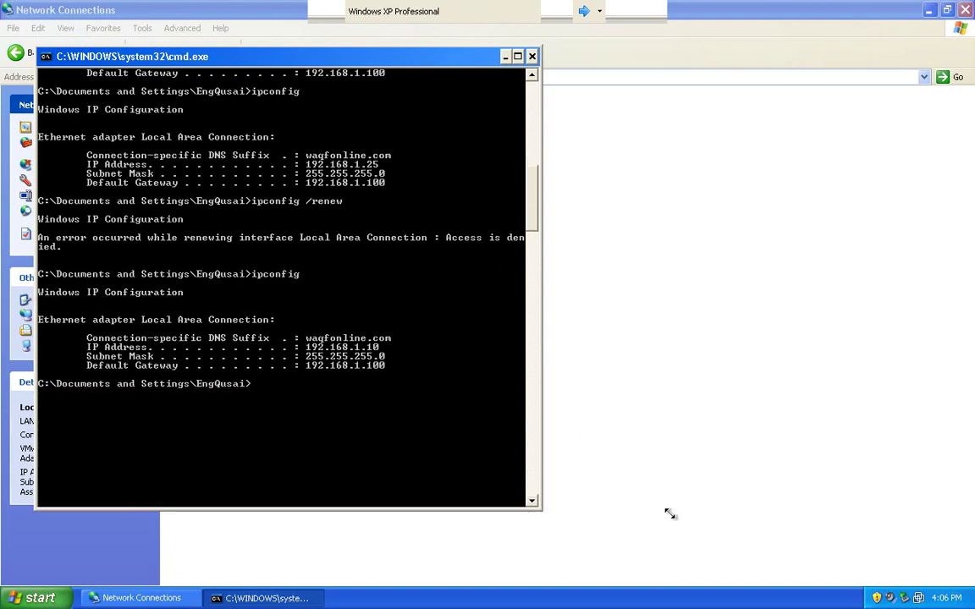
pyautogui.write('ipconfig /all')
pyautogui.press('Return')
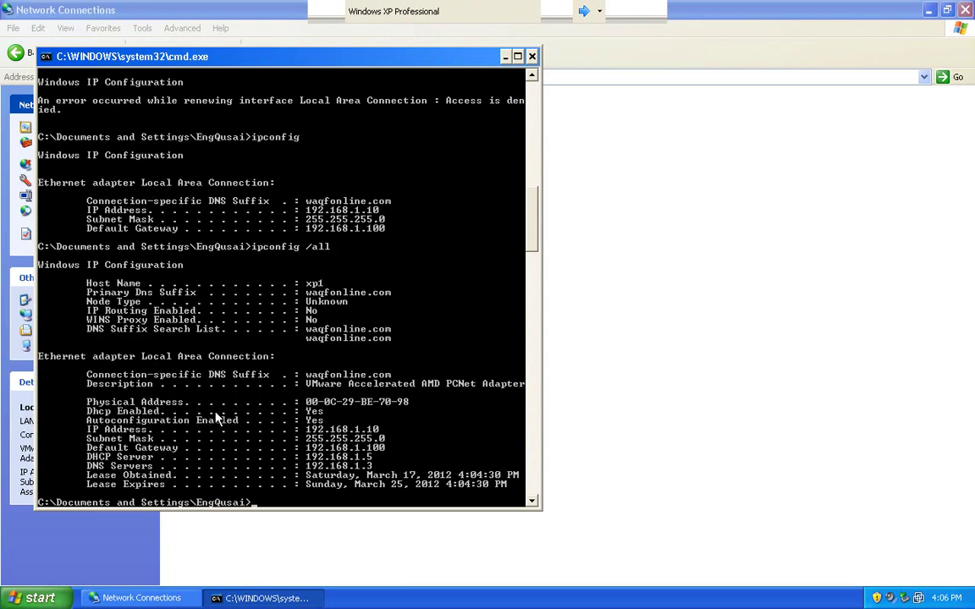
# Mark and copy the adapter's physical address in the ipconfig /all output.
pyautogui.rightClick(350, 396)
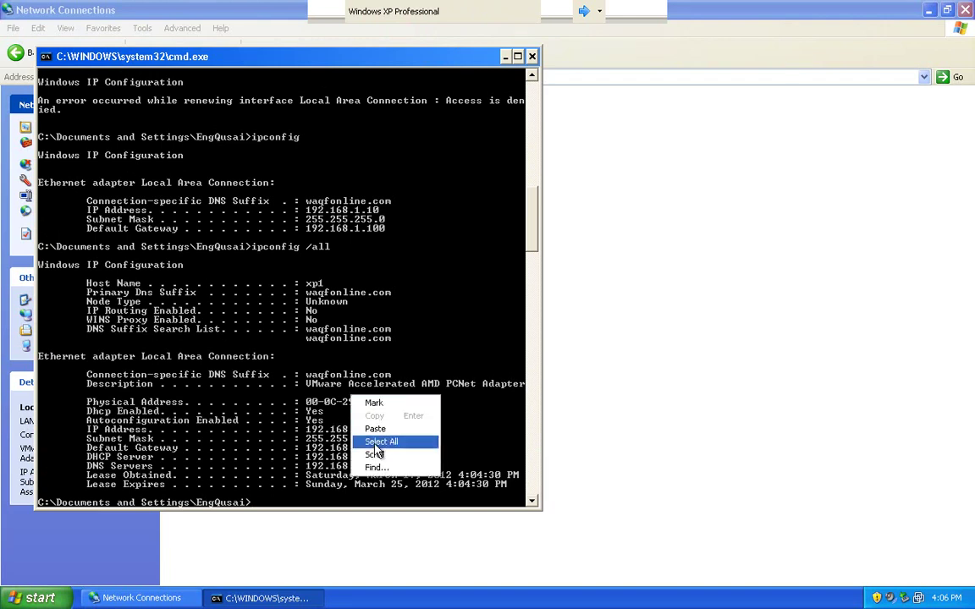
pyautogui.click(314, 431)
pyautogui.rightClick(375, 417)
pyautogui.click(399, 424)
pyautogui.moveTo(413, 402); pyautogui.dragTo(315, 407)
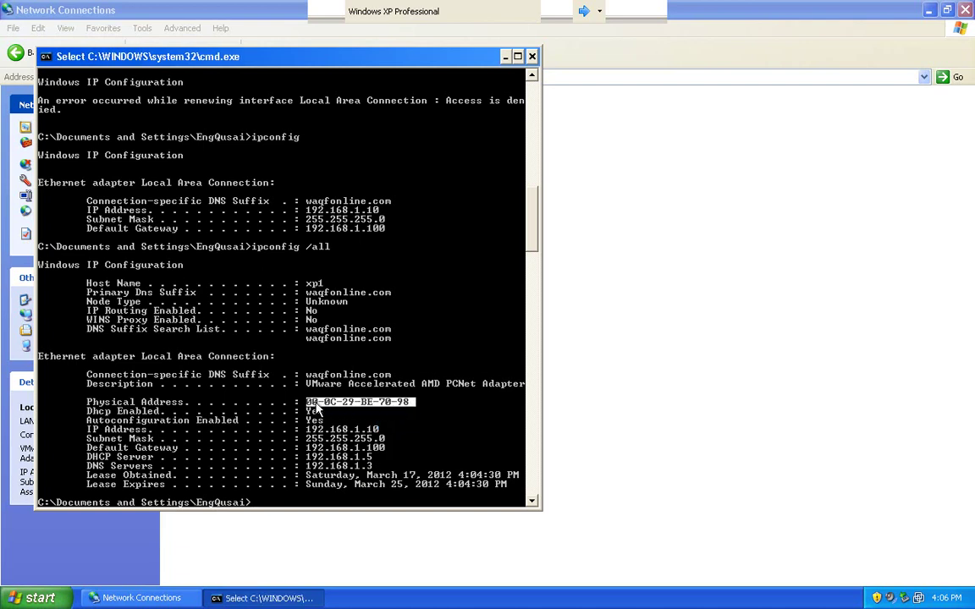
pyautogui.rightClick(386, 407)
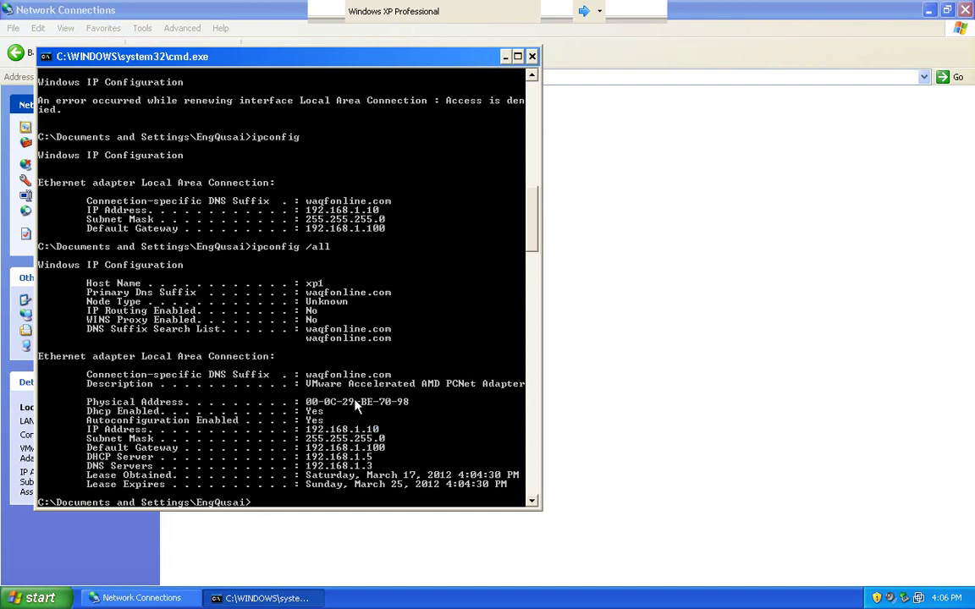
pyautogui.rightClick(418, 409)
pyautogui.click(440, 416)
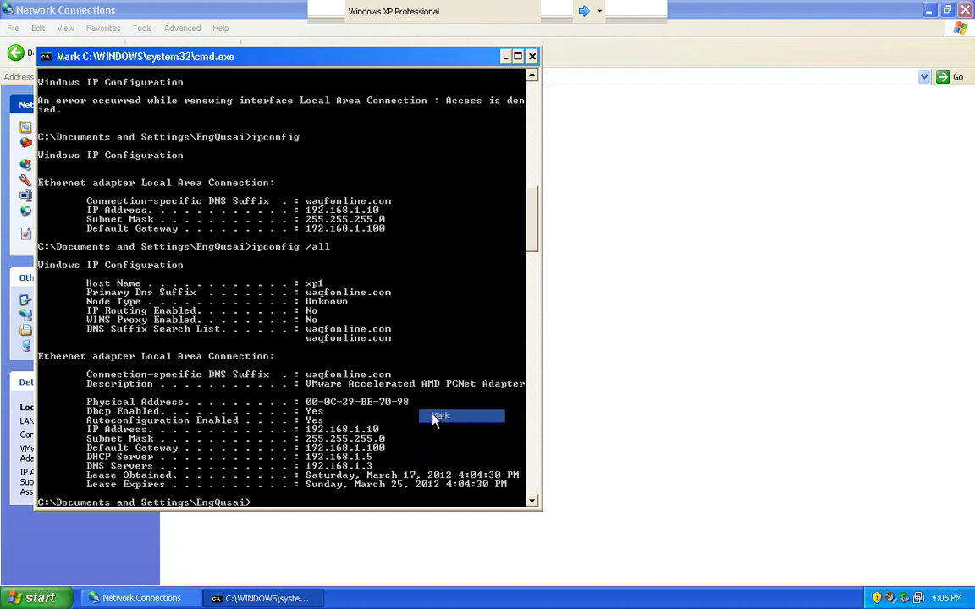
pyautogui.moveTo(415, 403); pyautogui.dragTo(309, 409)
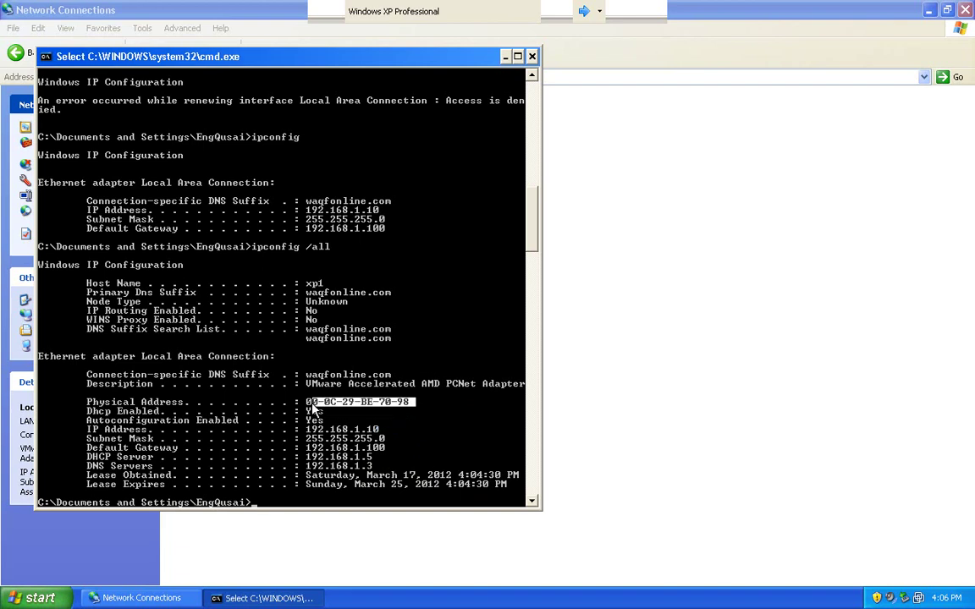
pyautogui.press('Return')
pyautogui.rightClick(310, 409)
pyautogui.press('Escape')
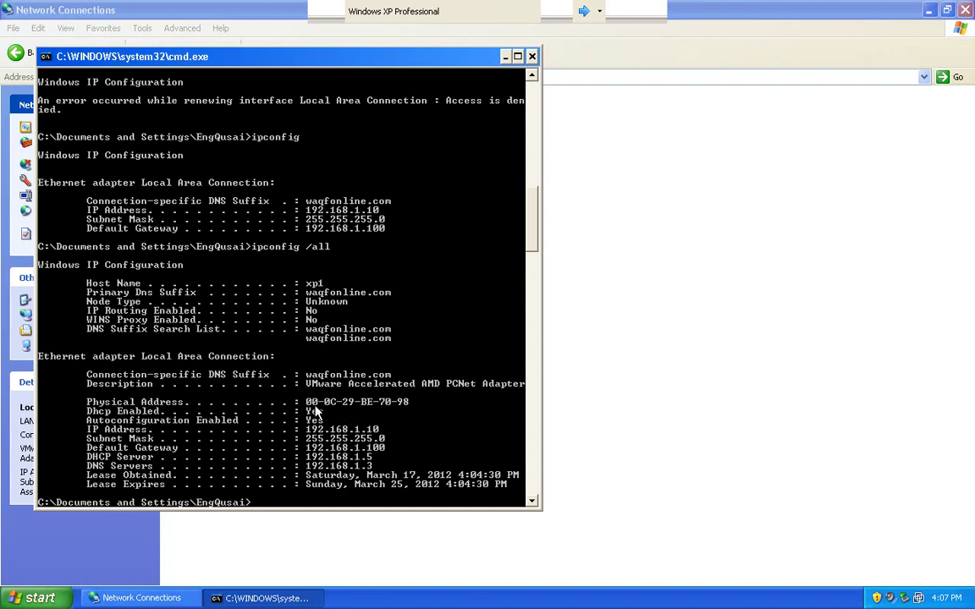
# Switch back to memserver and enter 000c29be as the first part of the XP1 reservation's MAC address, rechecking the physical address on the Windows XP machine.
pyautogui.click(600, 12)
pyautogui.click(469, 43)
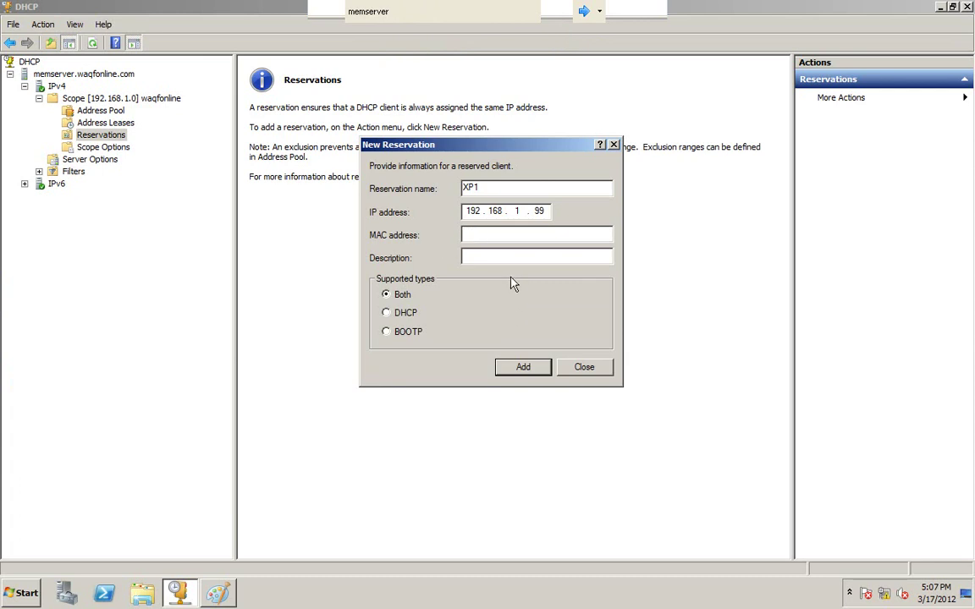
pyautogui.write('000c')
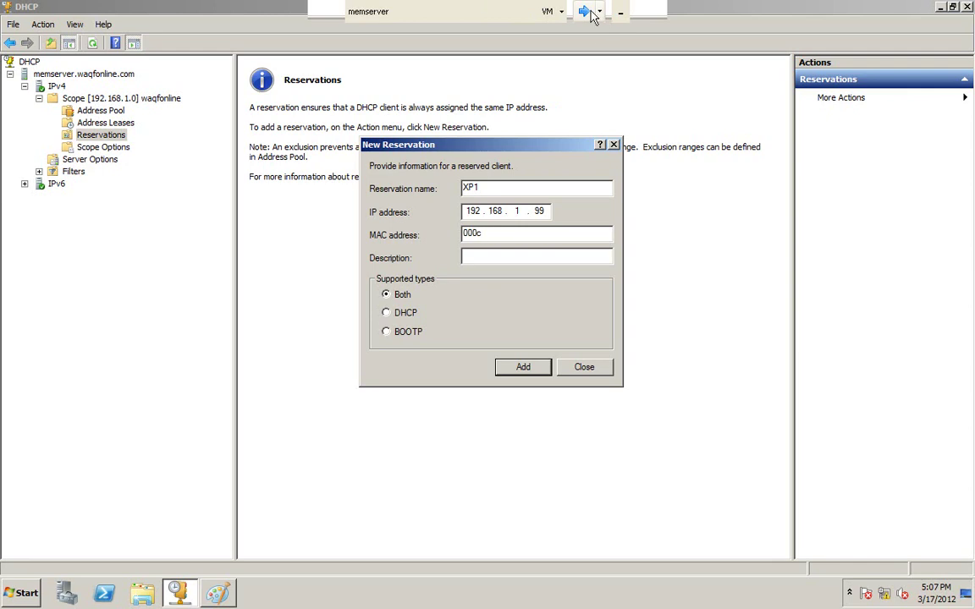
pyautogui.click(546, 12)
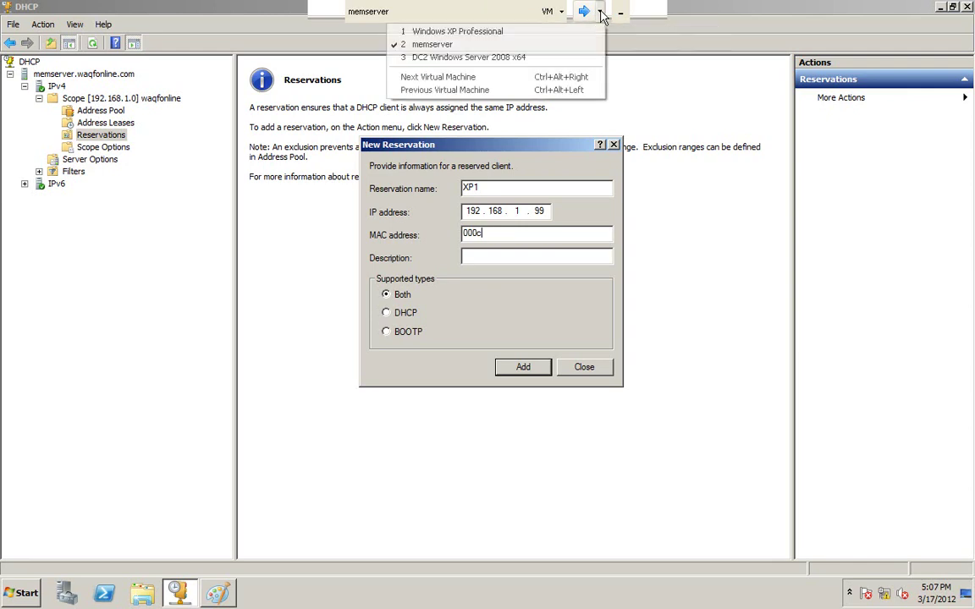
pyautogui.click(539, 33)
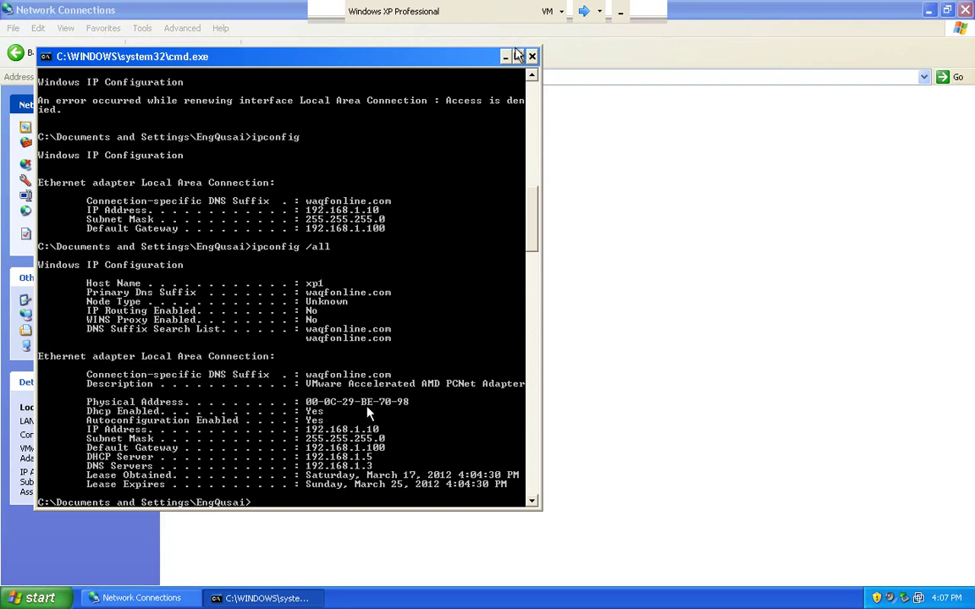
pyautogui.click(600, 12)
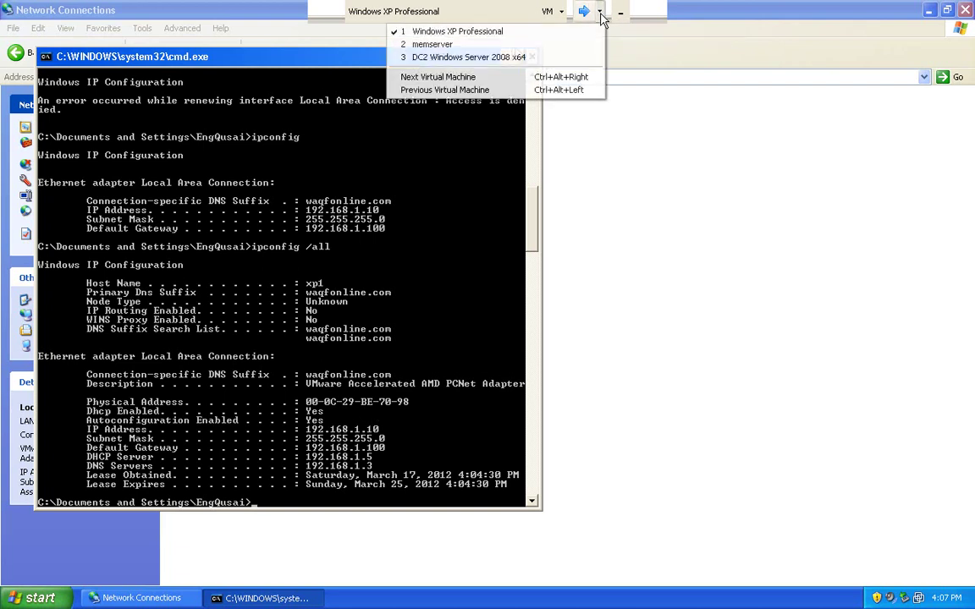
pyautogui.click(496, 47)
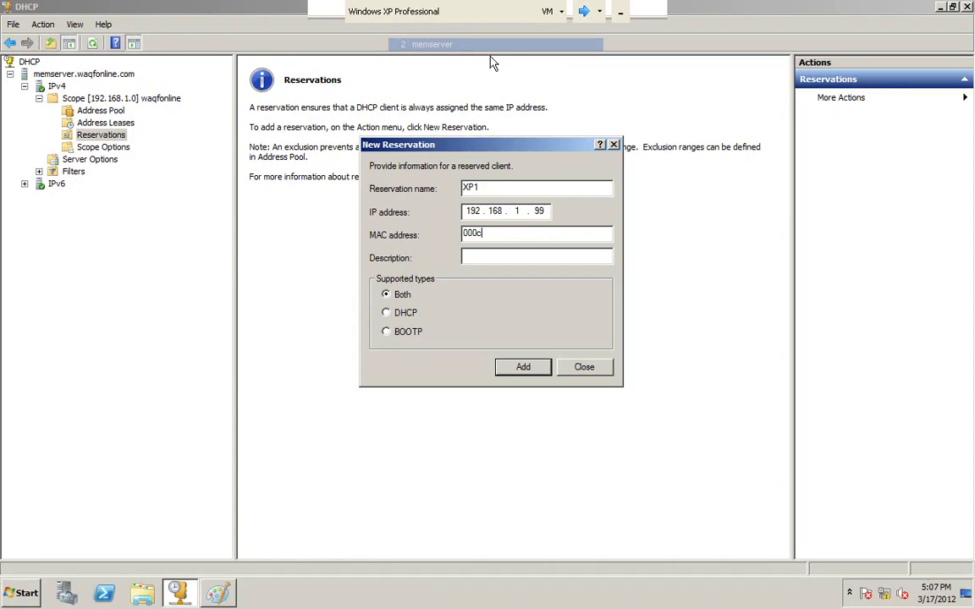
pyautogui.write('2')
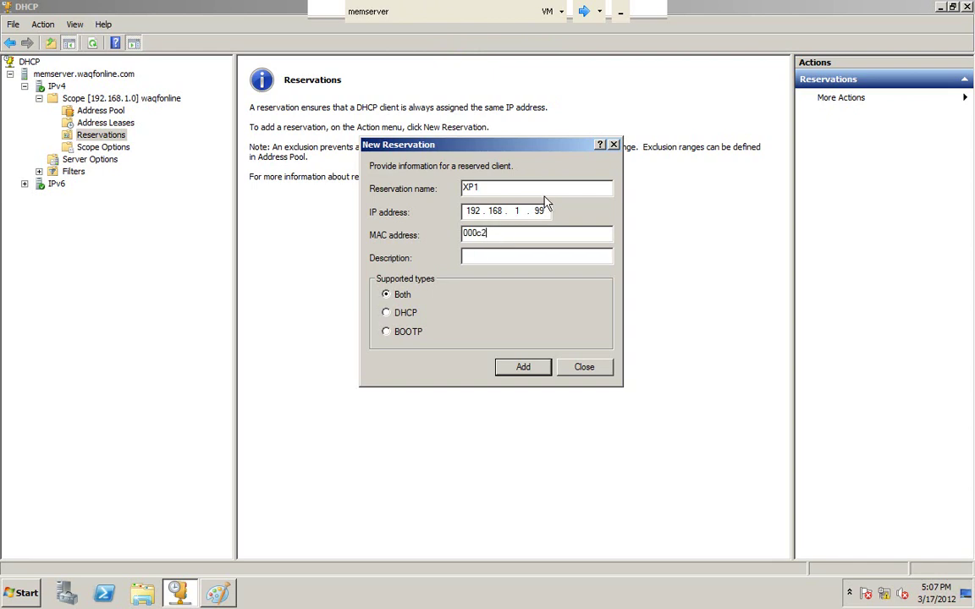
pyautogui.write('9be')
# Recheck the physical address on the Windows XP machine, complete the MAC address with 7098 on memserver, and add the XP1 reservation.
pyautogui.click(600, 12)
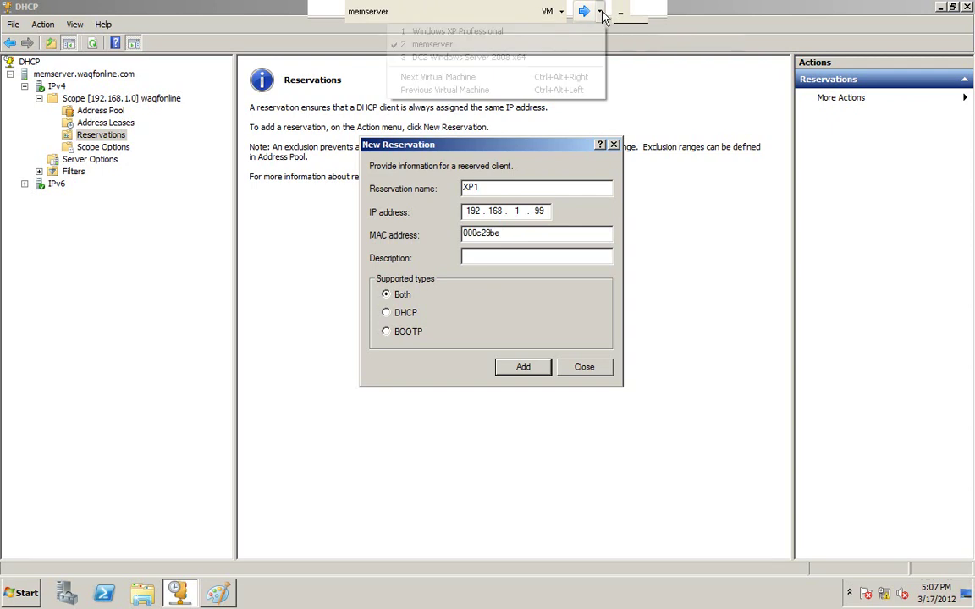
pyautogui.click(496, 32)
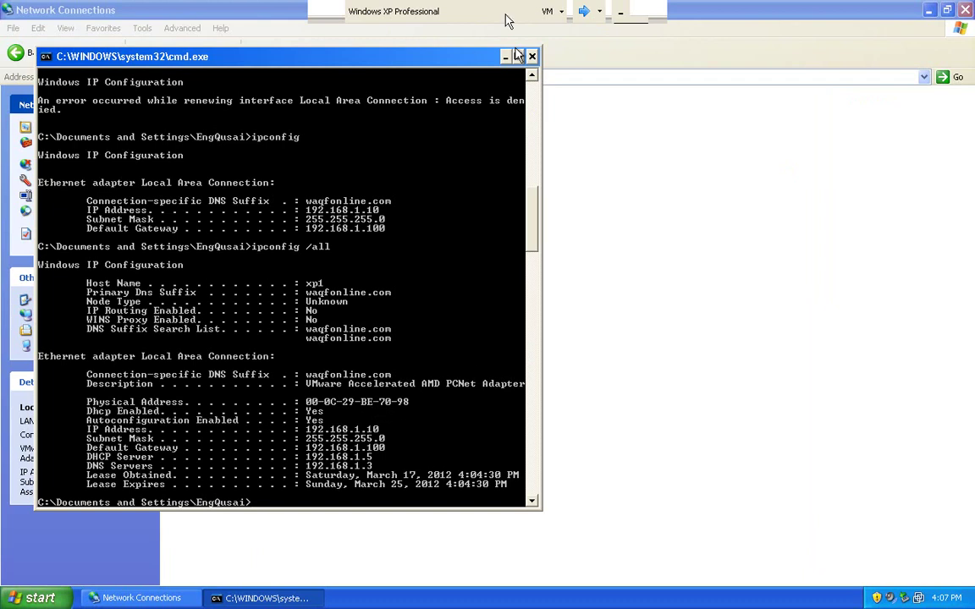
pyautogui.click(599, 12)
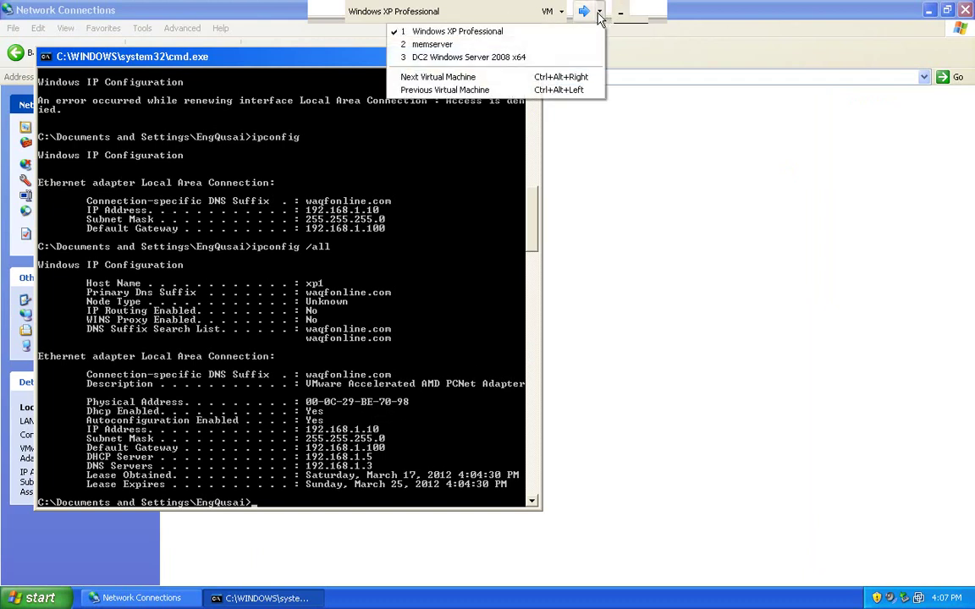
pyautogui.click(468, 44)
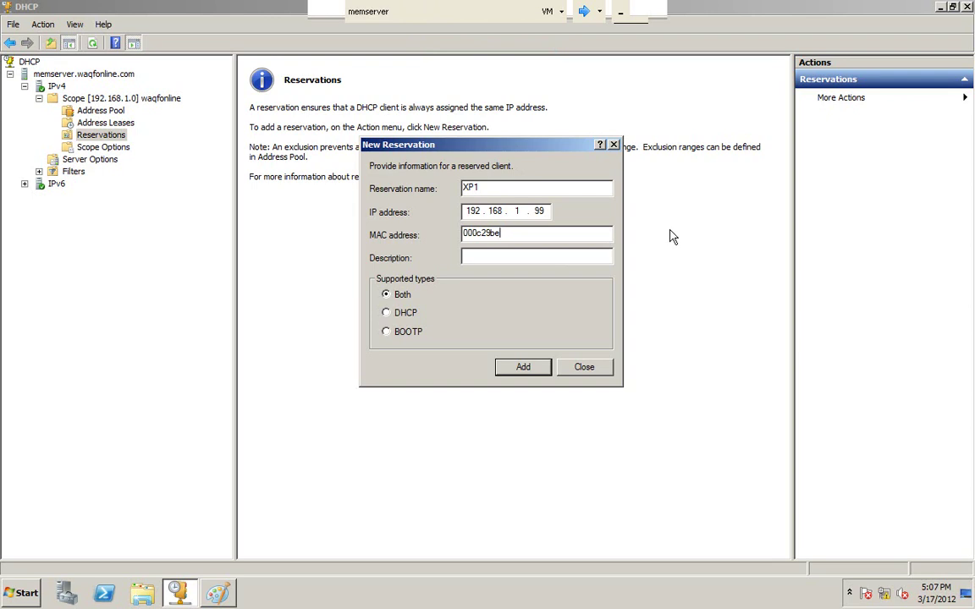
pyautogui.write('7098')
pyautogui.click(526, 370)
pyautogui.click(584, 369)
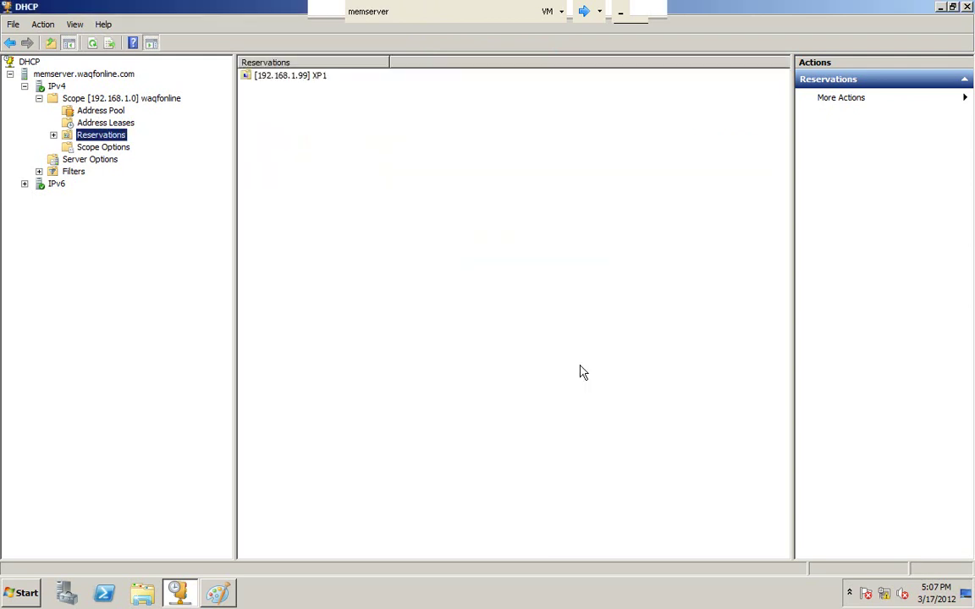
pyautogui.click(279, 96)
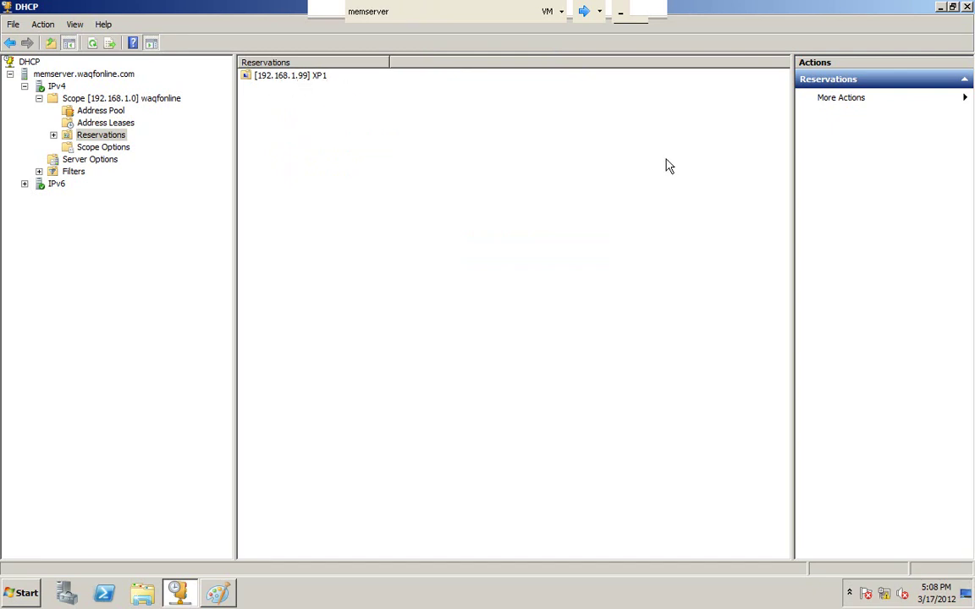
# Switch to the Windows XP Professional virtual machine, clear the command window, and display the current IP configuration with ipconfig.
pyautogui.click(599, 12)
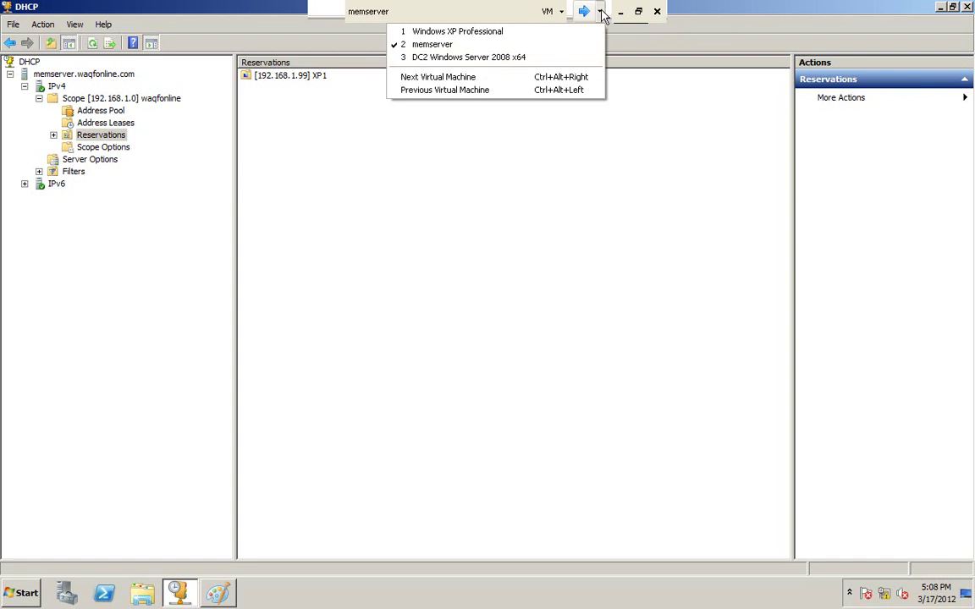
pyautogui.click(572, 34)
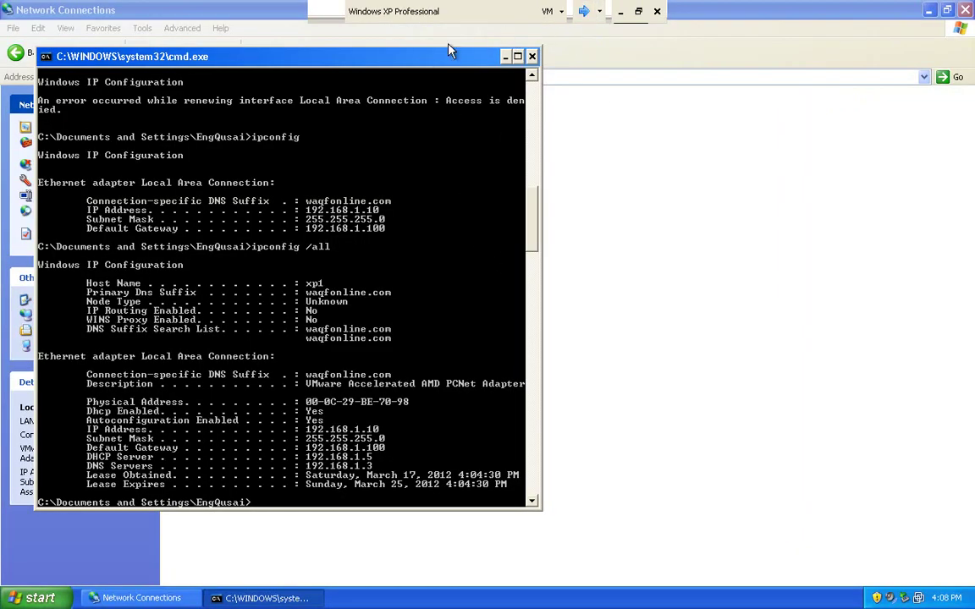
pyautogui.moveTo(462, 54); pyautogui.dragTo(620, 59)
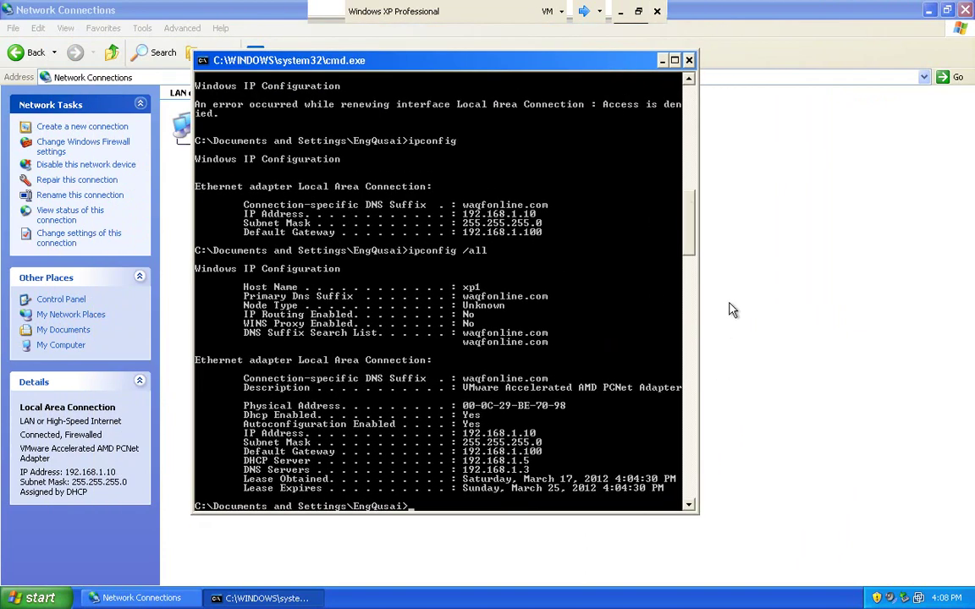
pyautogui.write('cls')
pyautogui.press('Return')
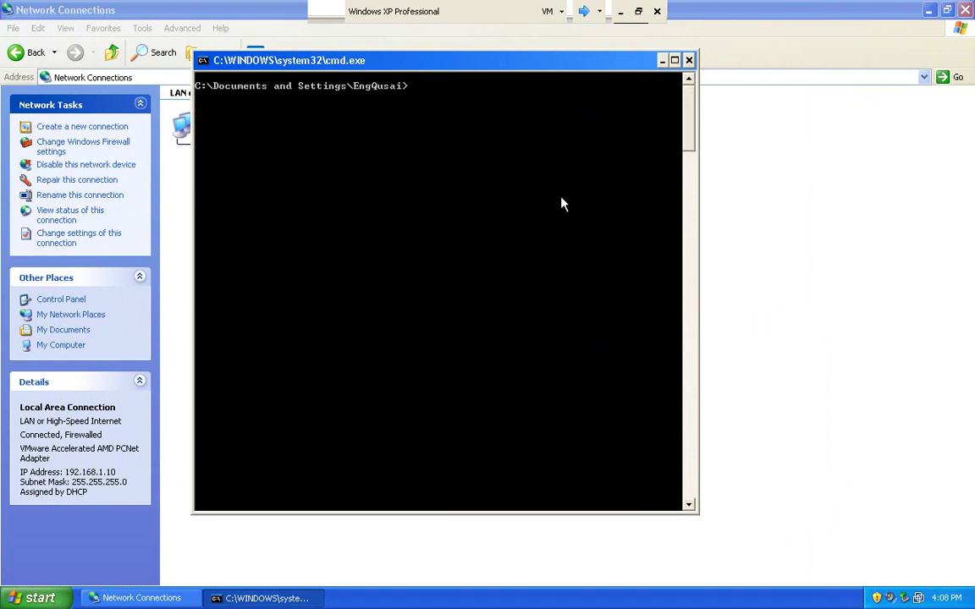
pyautogui.write('ipconfig')
pyautogui.press('Return')
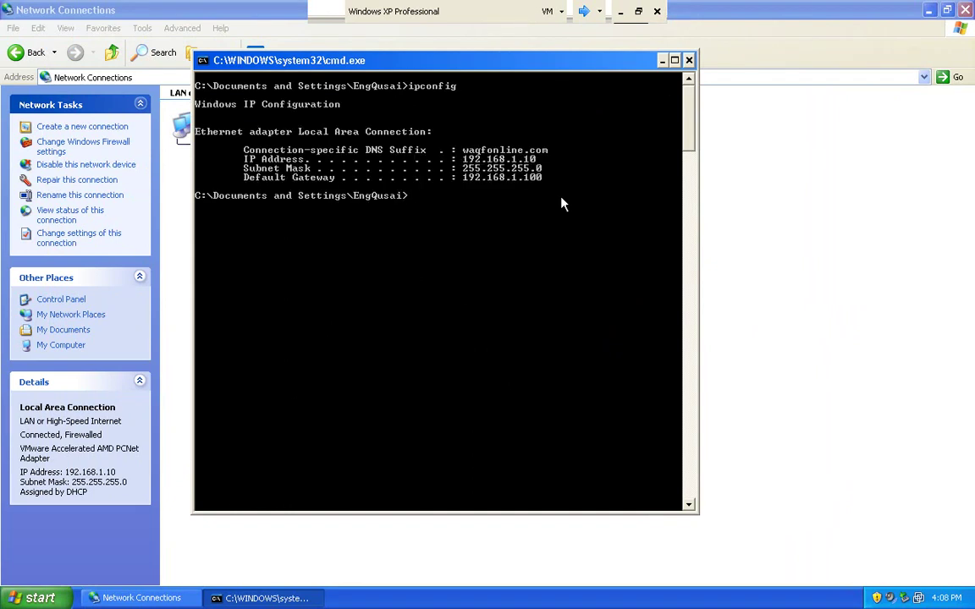
# Renew the client's DHCP lease with ipconfig /renew and check the assigned address by running ipconfig again.
pyautogui.write('ipconfig /re new')
pyautogui.press('Return')
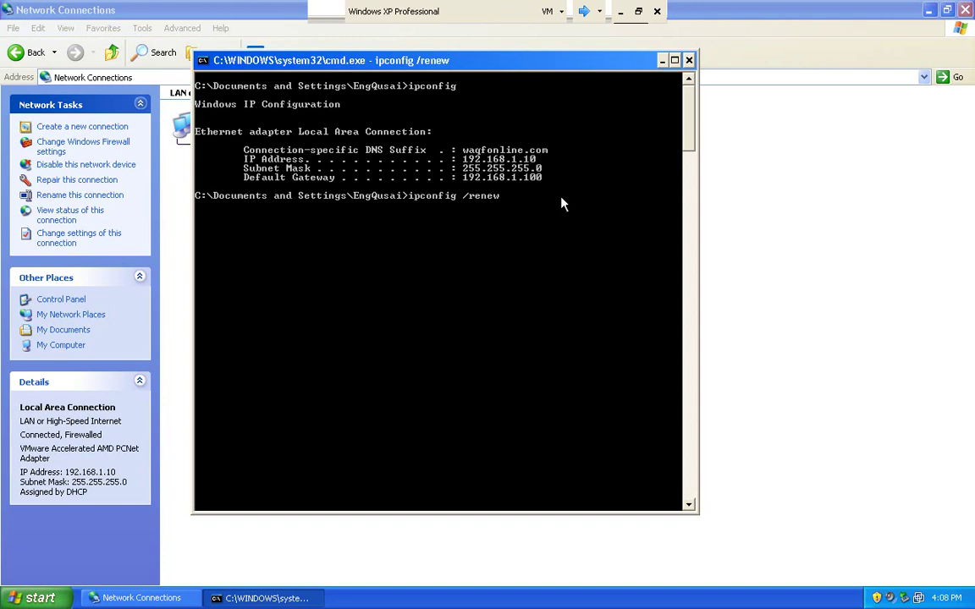
pyautogui.press('Up')
pyautogui.press('BackSpace')
pyautogui.press('BackSpace')
pyautogui.press('BackSpace')
pyautogui.press('BackSpace')
pyautogui.press('BackSpace')
pyautogui.press('BackSpace')
pyautogui.press('BackSpace')
pyautogui.press('Return')
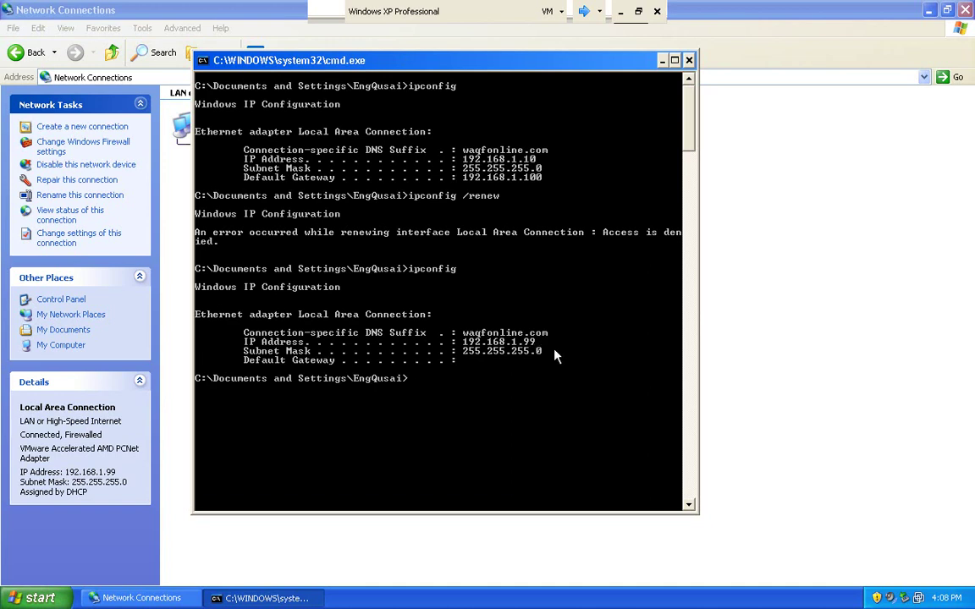
# Switch back to the memserver virtual machine.
pyautogui.click(585, 11)
pyautogui.click(509, 44)
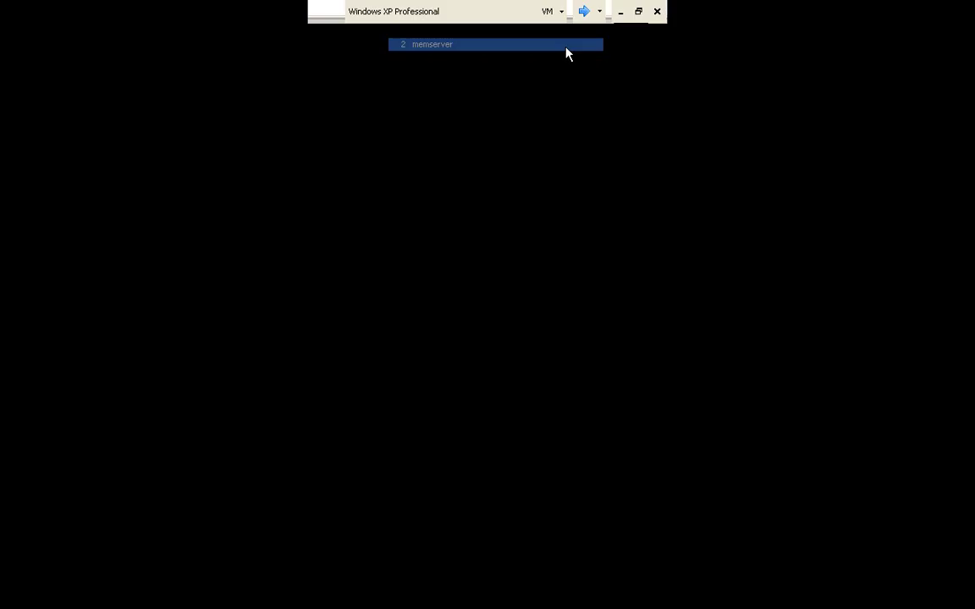